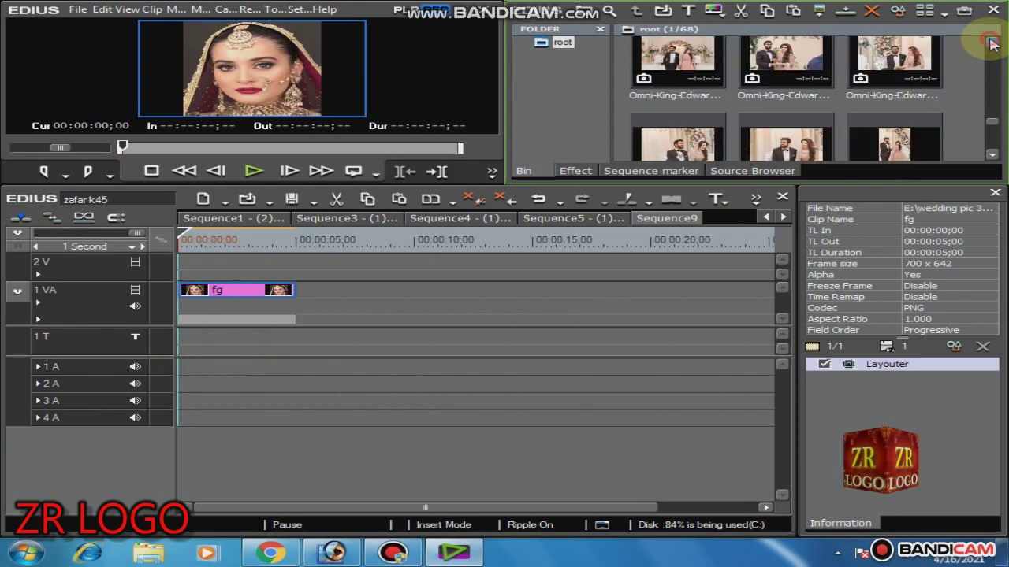
# Place the gold heart image from the bin at the start of track 2V, above the fg clip.
pyautogui.click(990, 41)
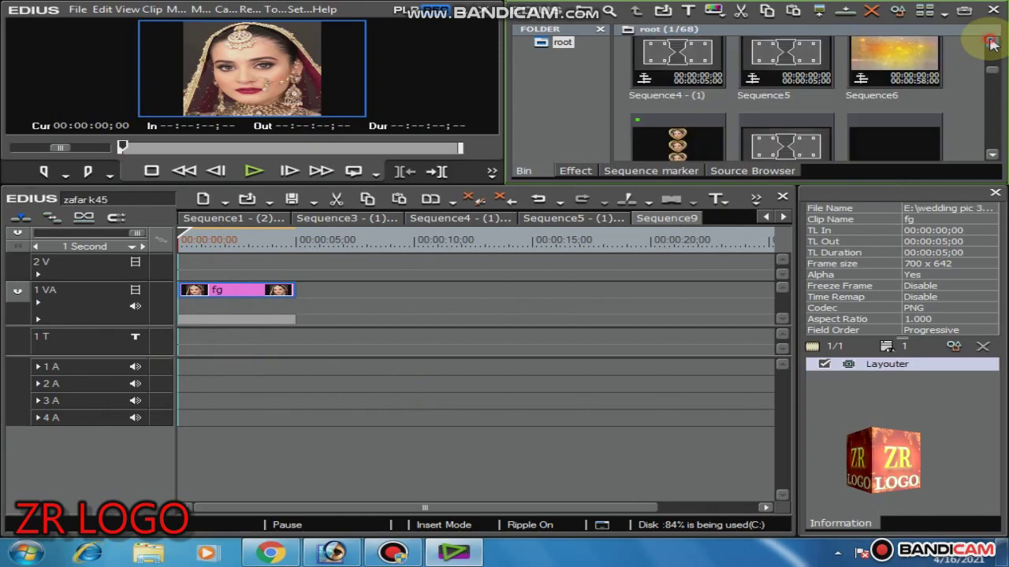
pyautogui.click(990, 41)
pyautogui.click(991, 42)
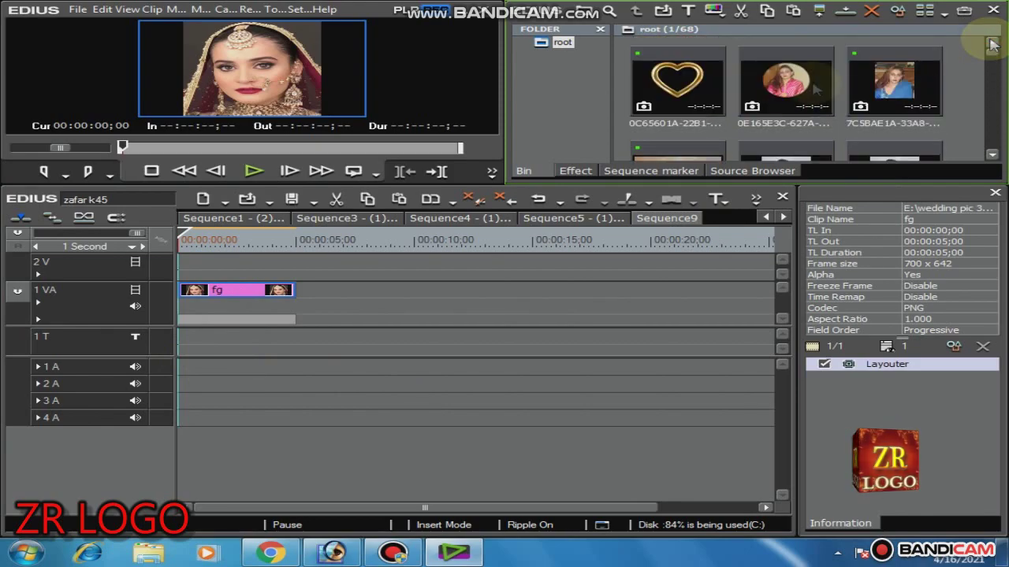
pyautogui.moveTo(708, 91); pyautogui.dragTo(178, 262)
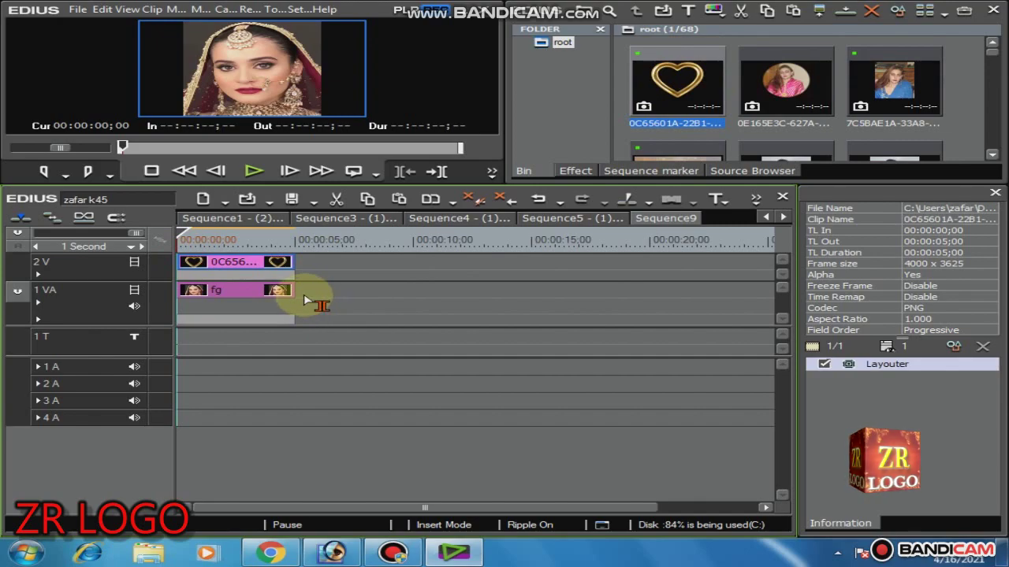
pyautogui.click(175, 237)
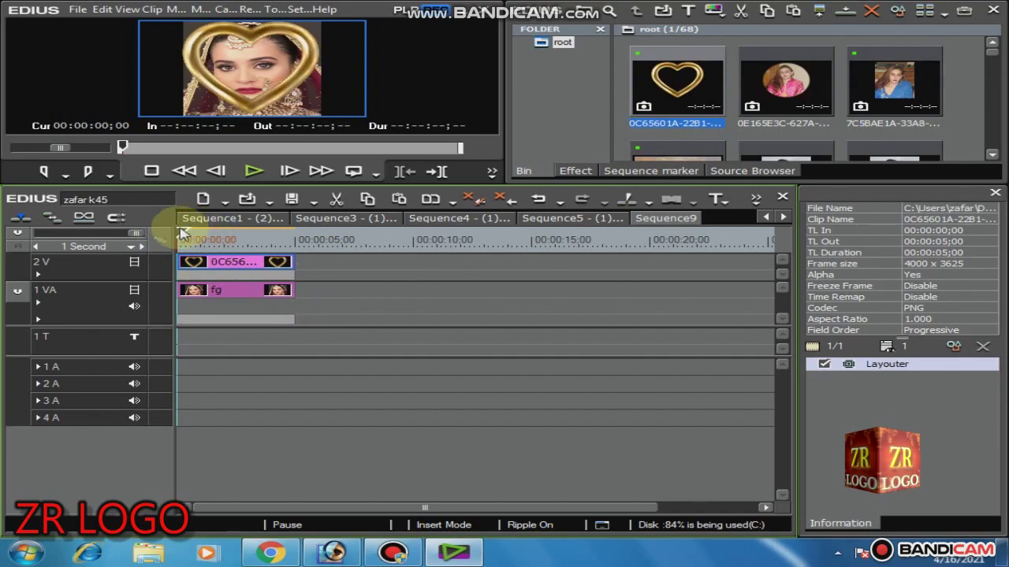
pyautogui.moveTo(181, 238)
pyautogui.mouseDown()
pyautogui.moveTo(210, 244)
pyautogui.moveTo(178, 240)
pyautogui.mouseUp()
# Swap the two clips so fg sits on track 2V and the heart on 1VA, and switch to Overwrite Mode.
pyautogui.moveTo(246, 297); pyautogui.dragTo(364, 267)
pyautogui.moveTo(271, 268); pyautogui.dragTo(237, 293)
pyautogui.click(28, 221)
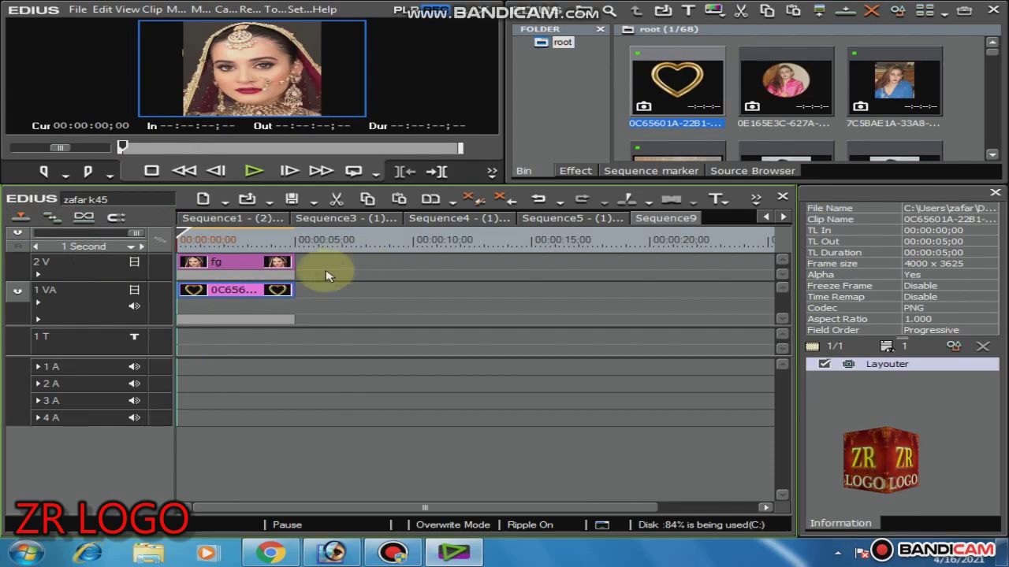
# At 00:00:01;06, use the Layouter to scale the fg portrait down slightly and position it at about X -0.20 %, Y 3.40 %.
pyautogui.click(206, 239)
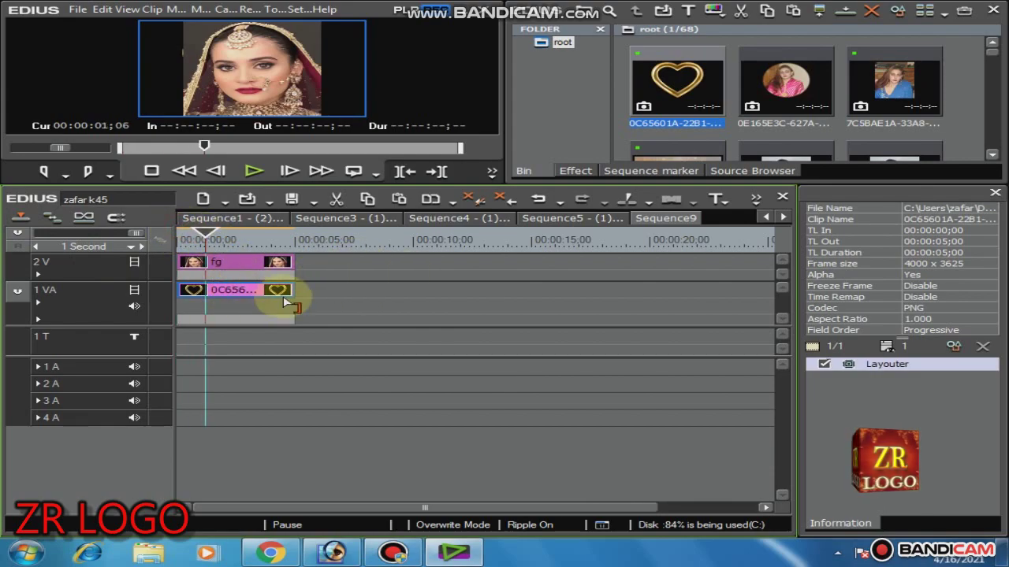
pyautogui.click(237, 262)
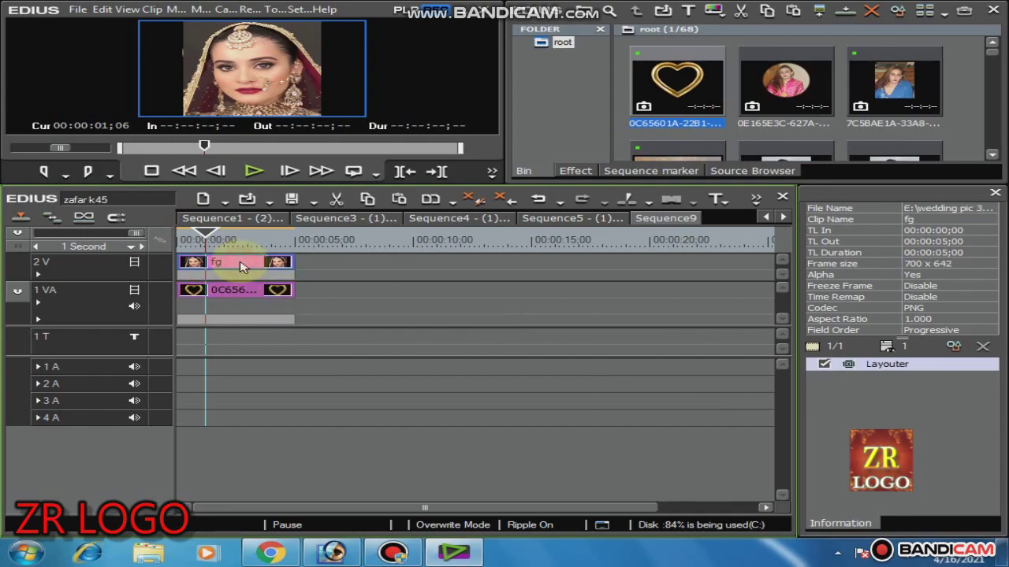
pyautogui.click(957, 348)
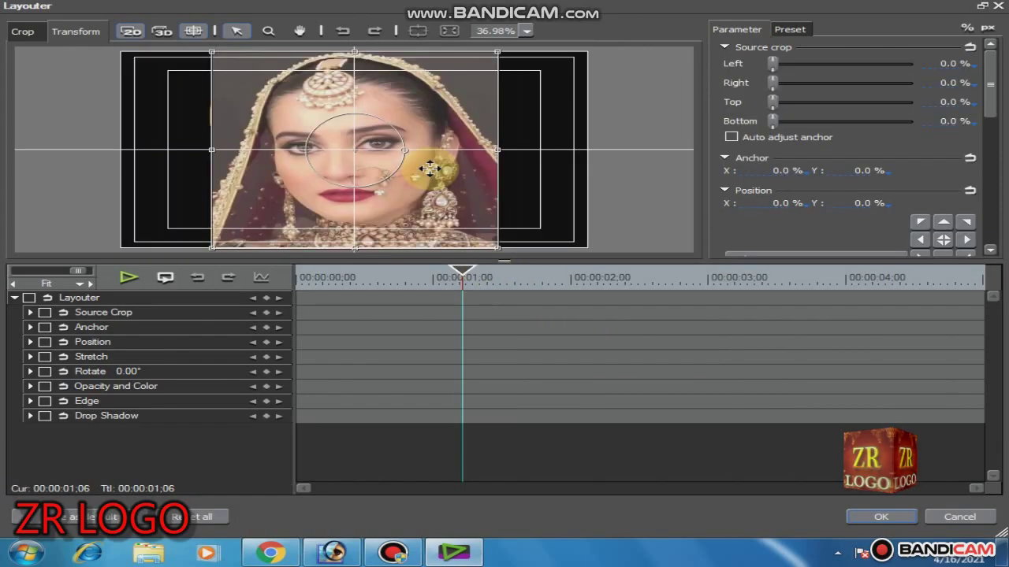
pyautogui.moveTo(483, 78); pyautogui.dragTo(452, 211)
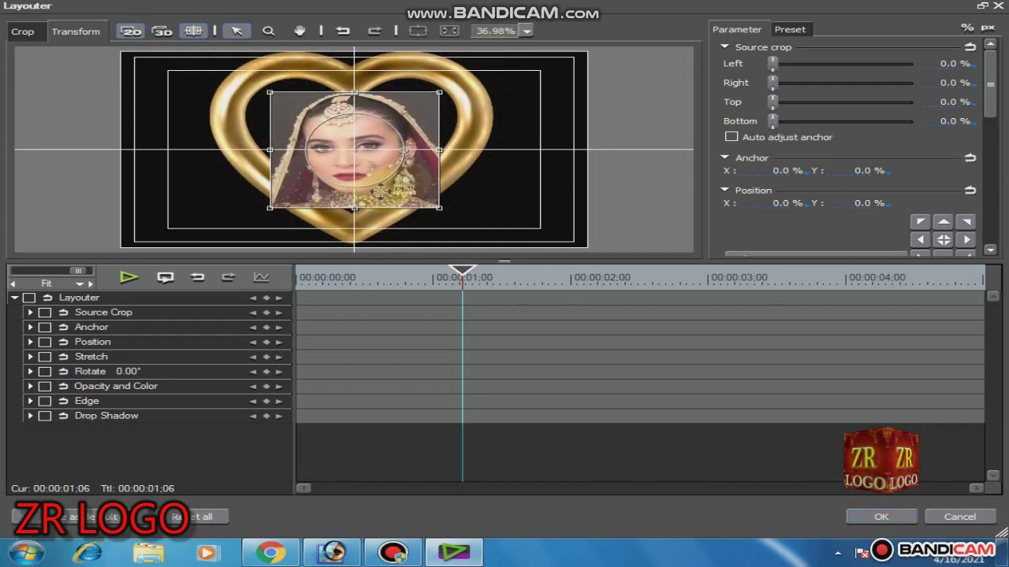
pyautogui.moveTo(375, 158); pyautogui.dragTo(371, 144)
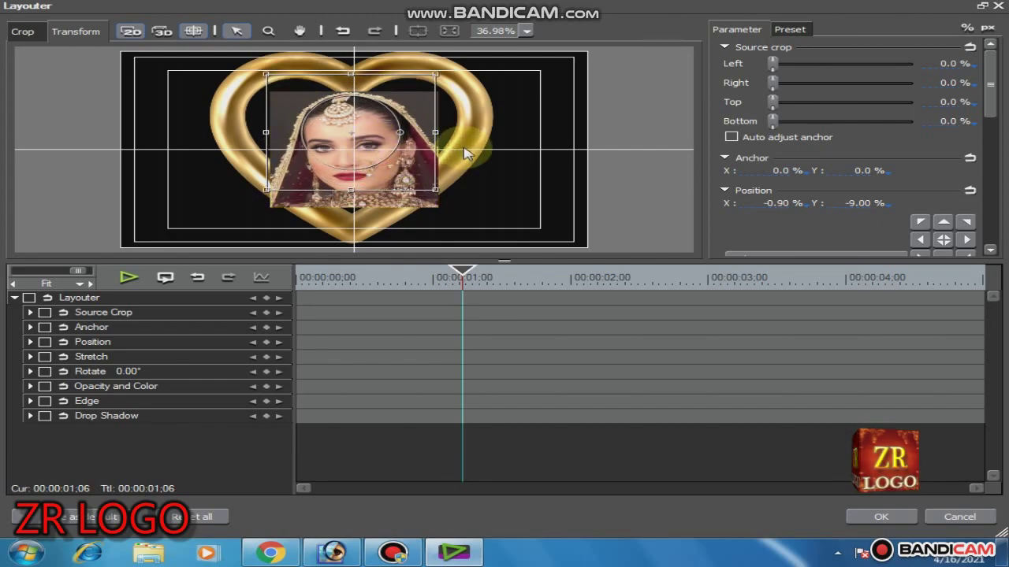
pyautogui.moveTo(444, 138); pyautogui.dragTo(484, 136)
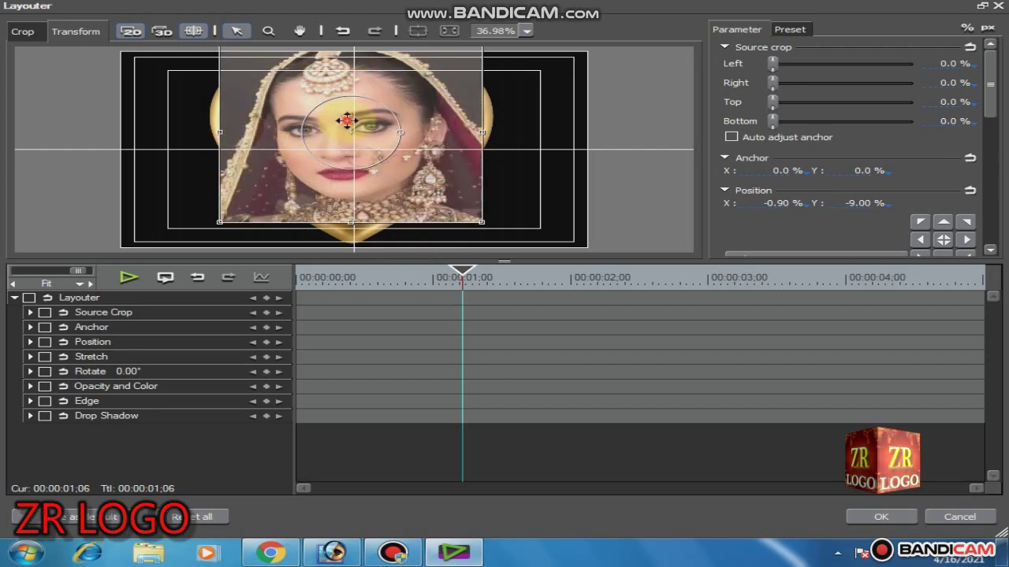
pyautogui.moveTo(346, 120); pyautogui.dragTo(350, 169)
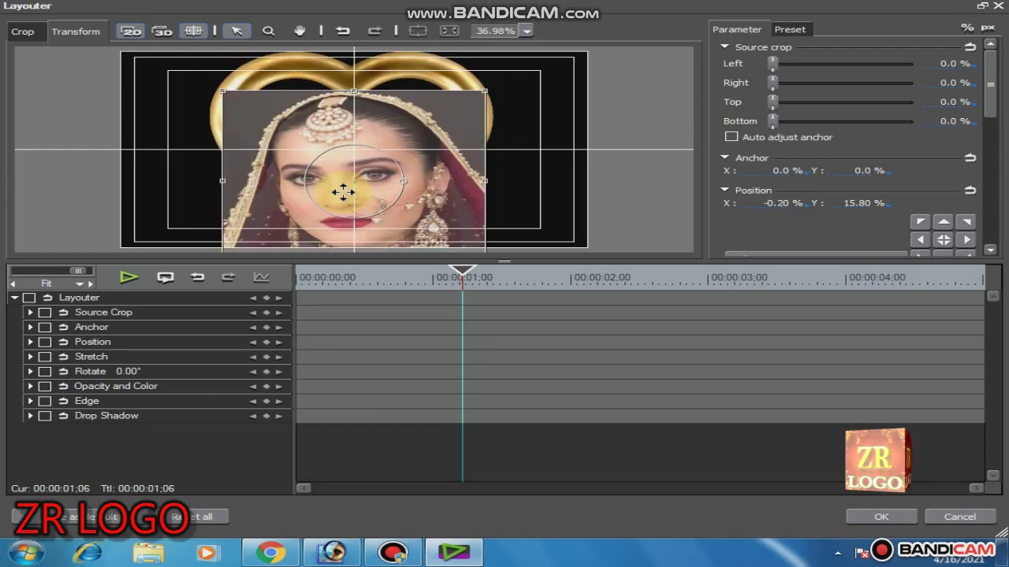
pyautogui.moveTo(343, 177); pyautogui.dragTo(341, 166)
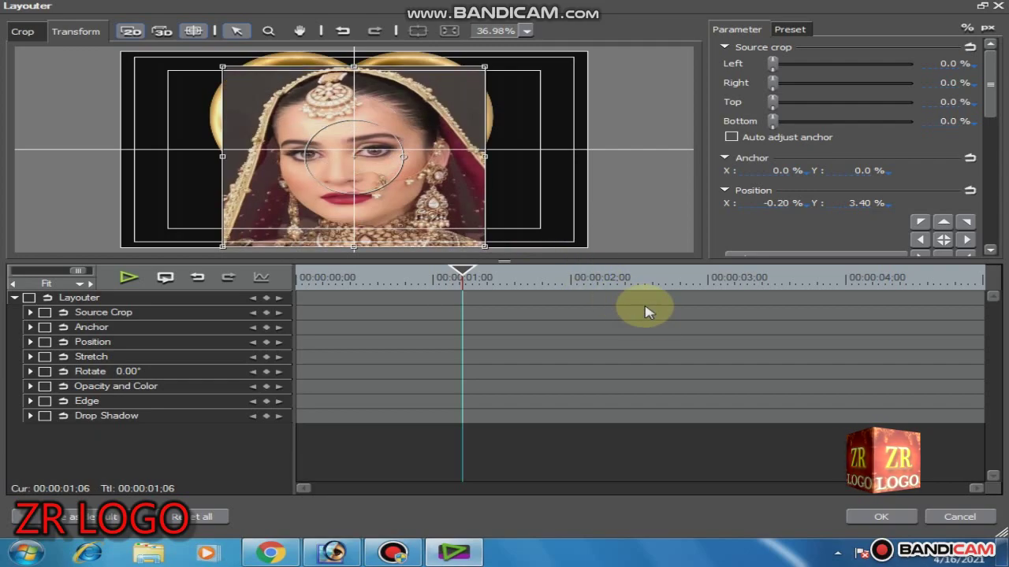
pyautogui.click(882, 517)
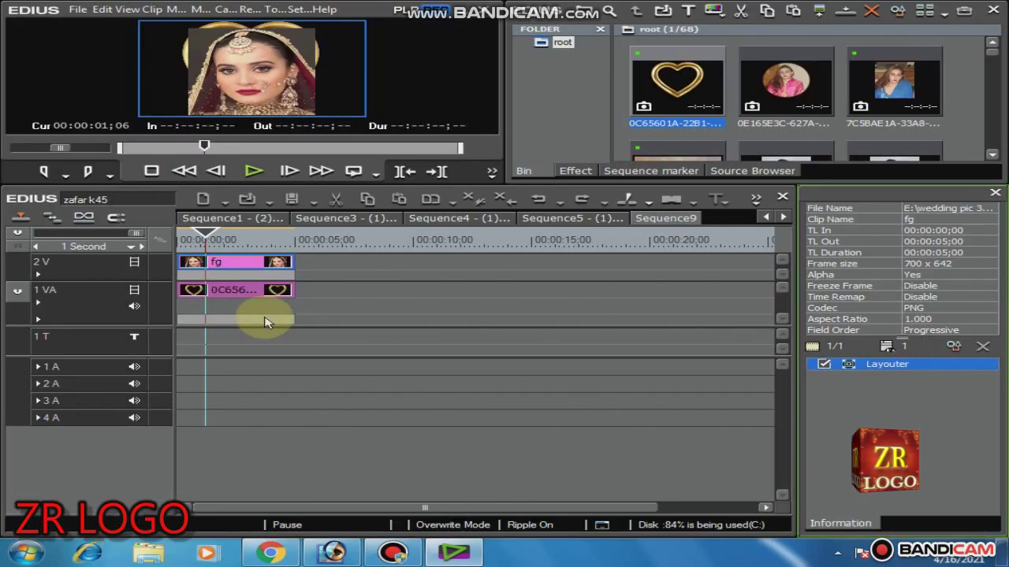
# Apply the Mask video filter to the heart clip on track 1VA and open its settings.
pyautogui.click(575, 173)
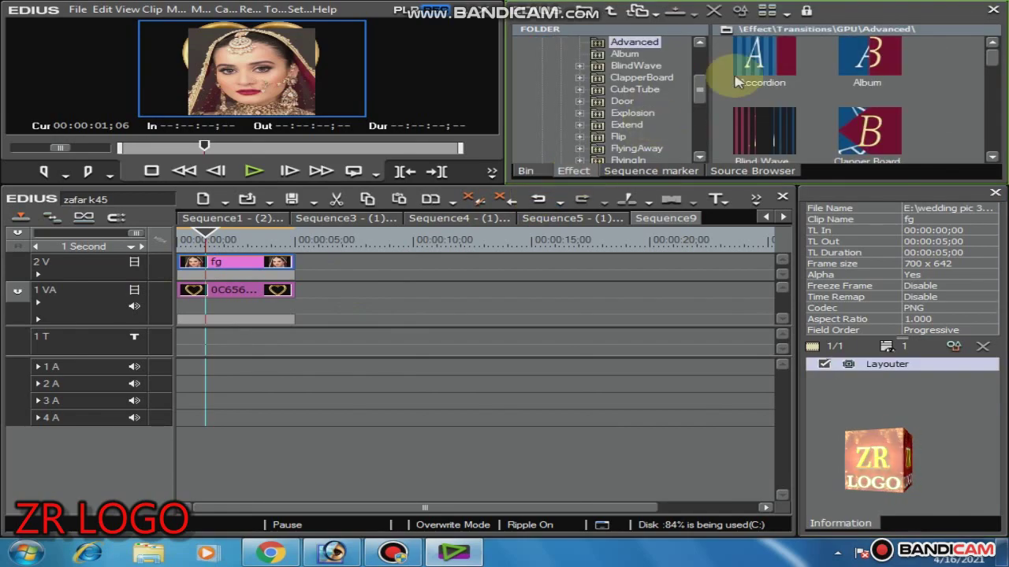
pyautogui.moveTo(704, 96); pyautogui.dragTo(699, 48)
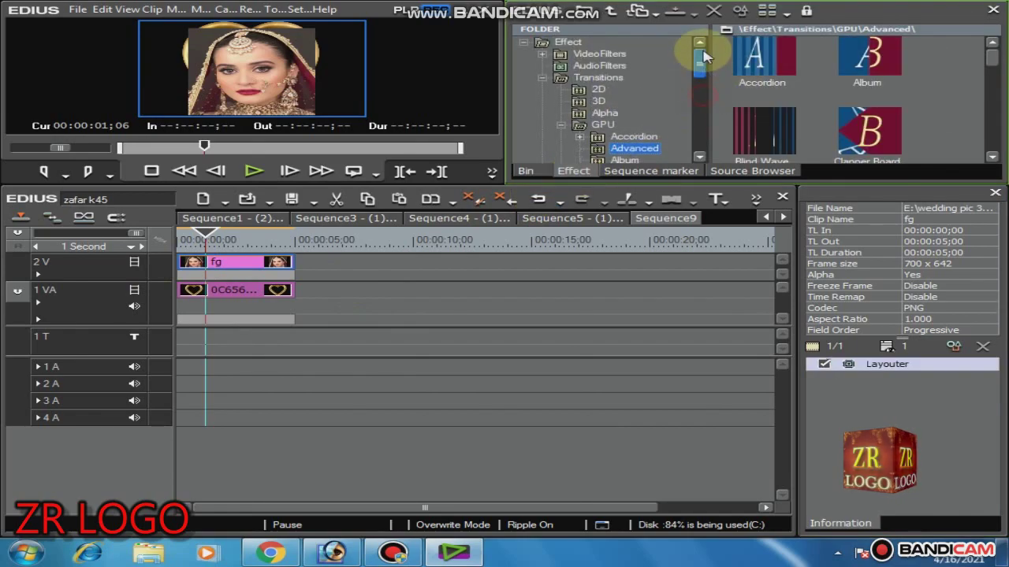
pyautogui.click(585, 52)
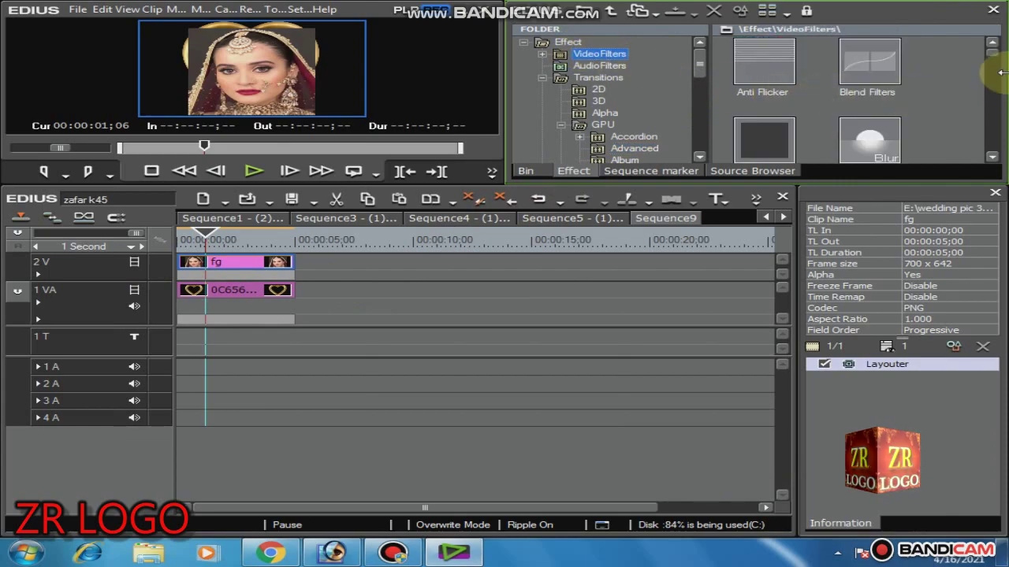
pyautogui.moveTo(996, 52); pyautogui.dragTo(995, 78)
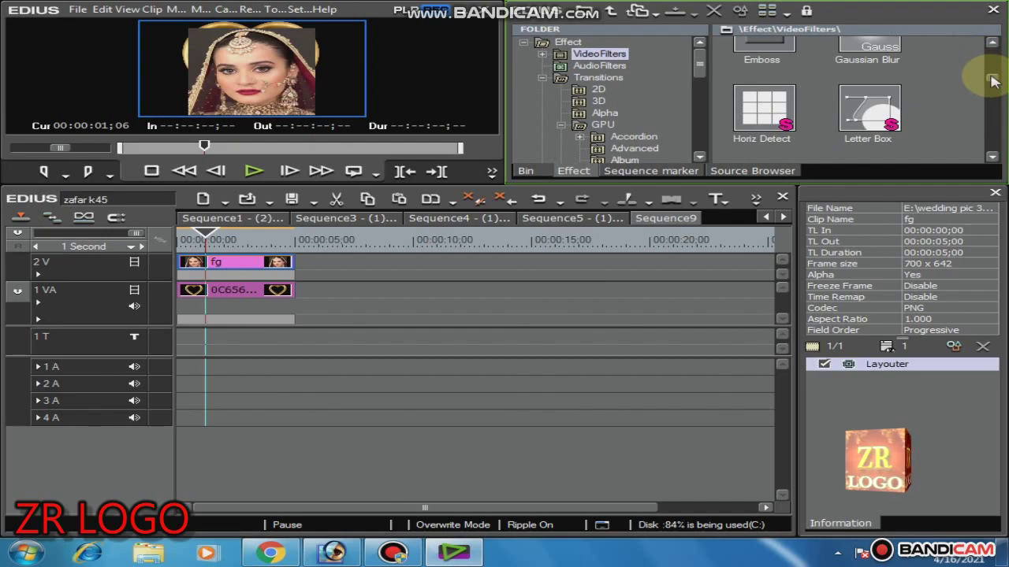
pyautogui.moveTo(994, 83); pyautogui.dragTo(995, 91)
pyautogui.moveTo(867, 55); pyautogui.dragTo(241, 292)
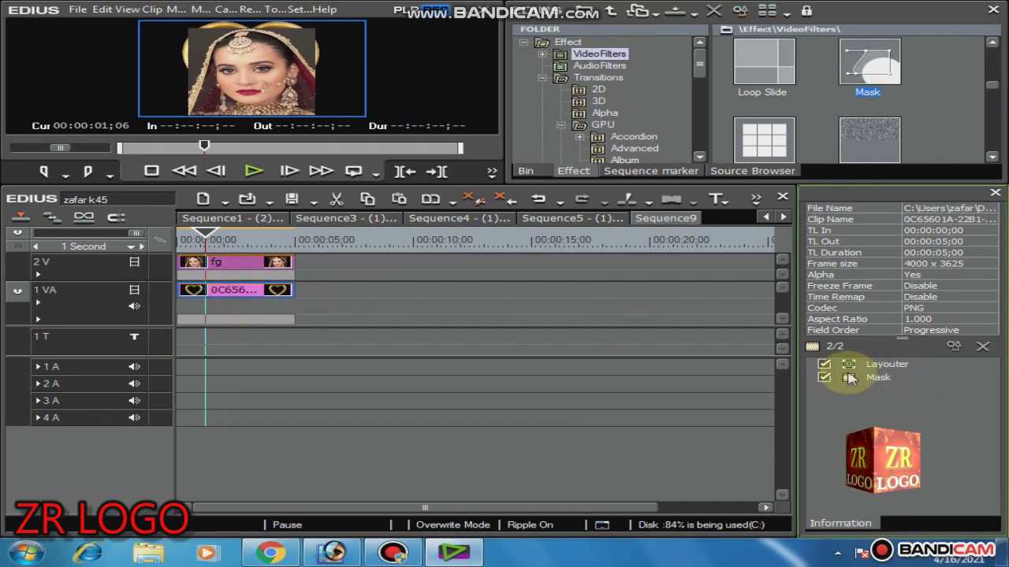
pyautogui.click(850, 379)
pyautogui.click(953, 346)
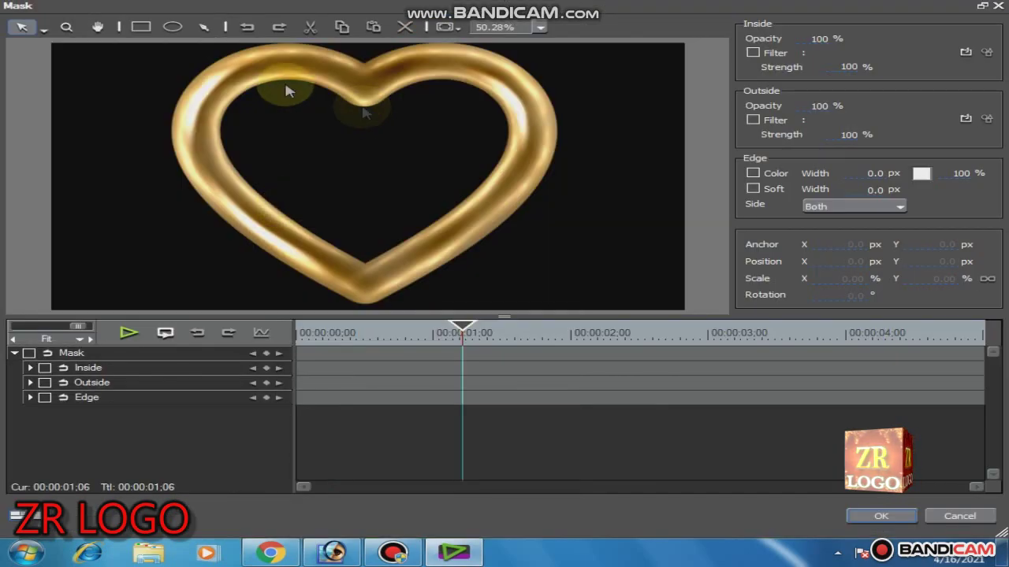
pyautogui.click(204, 27)
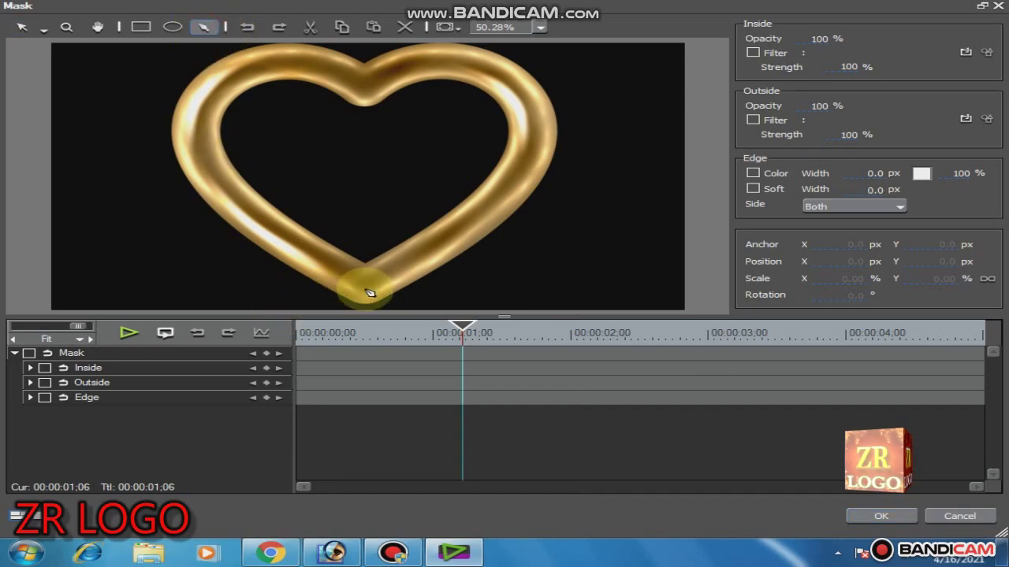
pyautogui.click(339, 270)
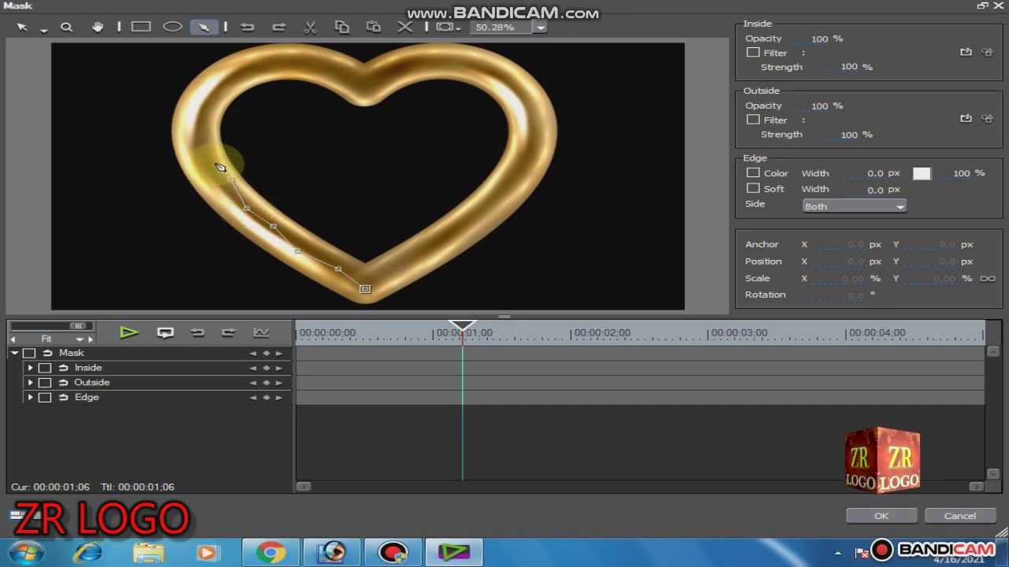
pyautogui.click(300, 88)
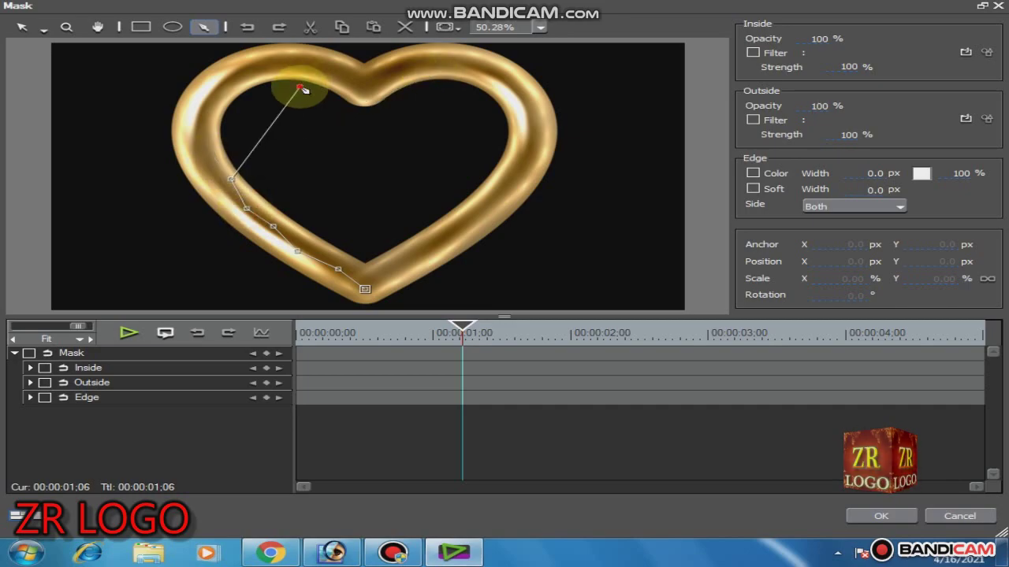
pyautogui.doubleClick(303, 93)
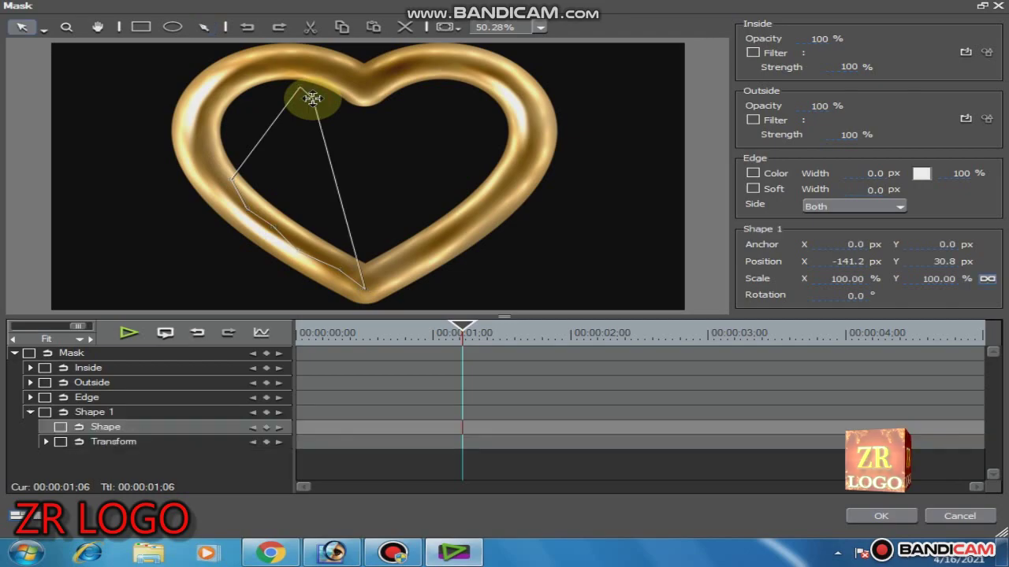
pyautogui.click(405, 28)
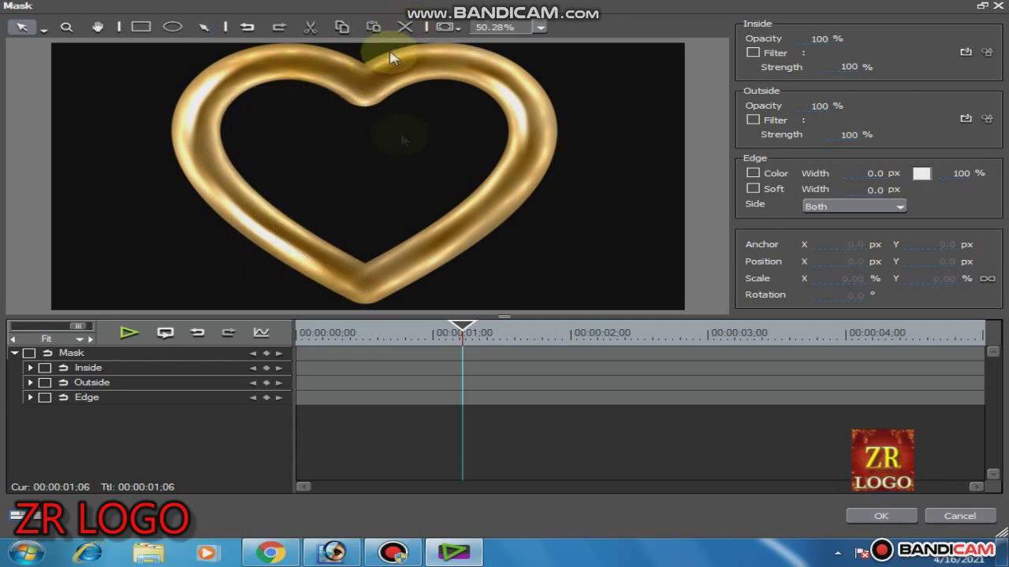
# Draw a closed path mask along the middle of the gold heart frame, starting from its lower tip, and apply it.
pyautogui.click(203, 26)
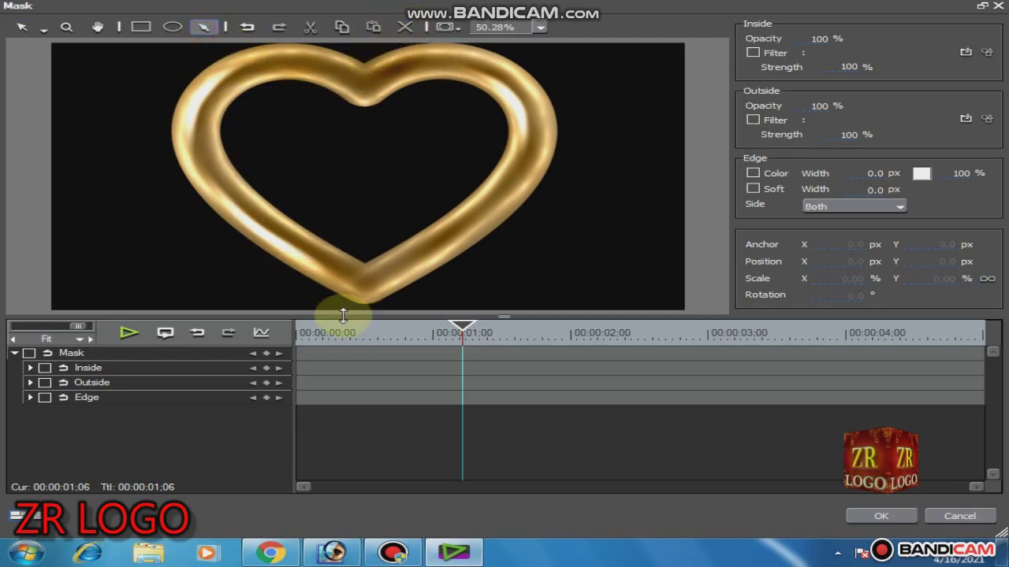
pyautogui.click(367, 287)
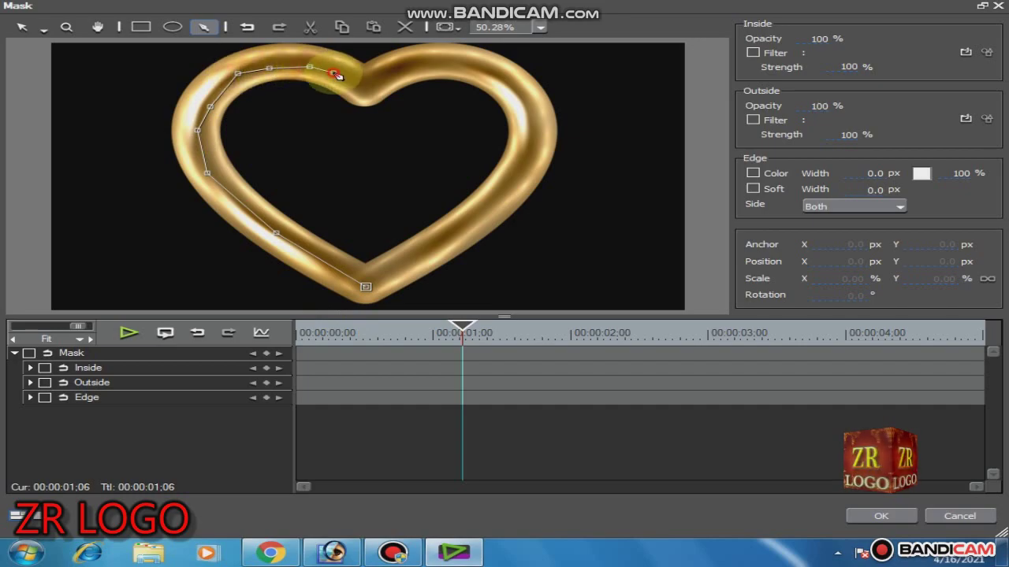
pyautogui.click(362, 82)
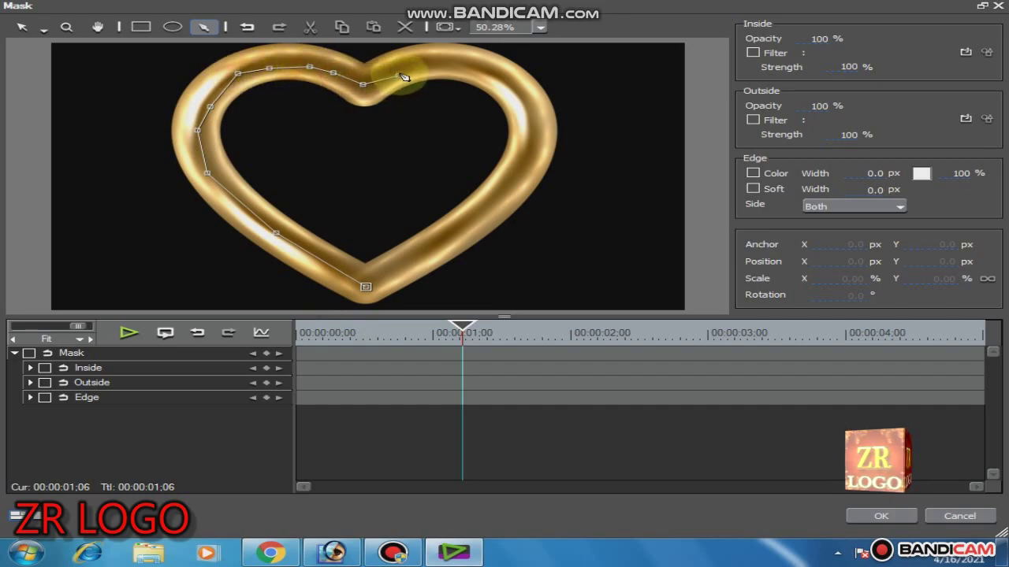
pyautogui.click(400, 74)
pyautogui.click(446, 63)
pyautogui.click(470, 65)
pyautogui.click(494, 73)
pyautogui.click(526, 98)
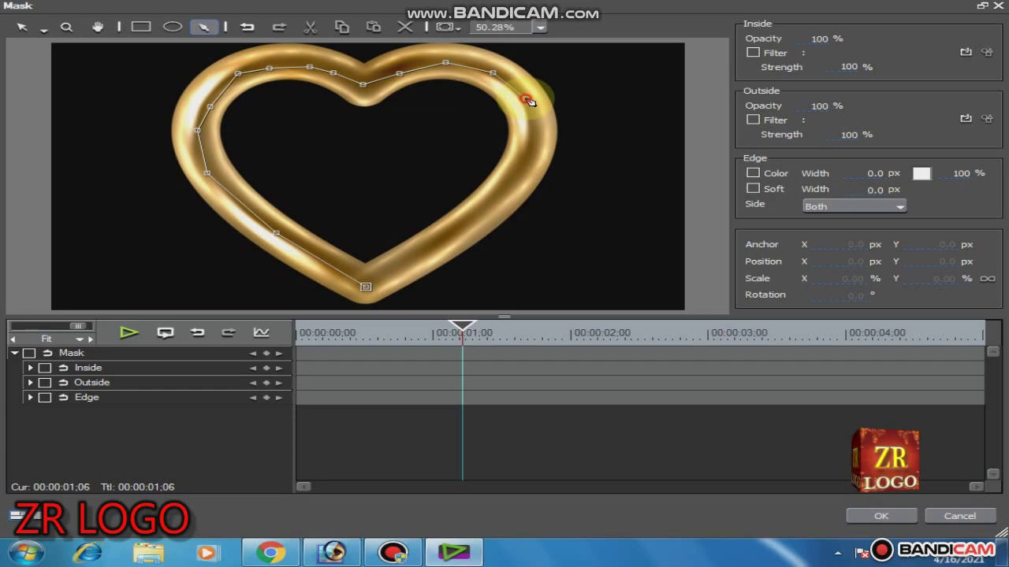
pyautogui.click(528, 140)
pyautogui.click(523, 175)
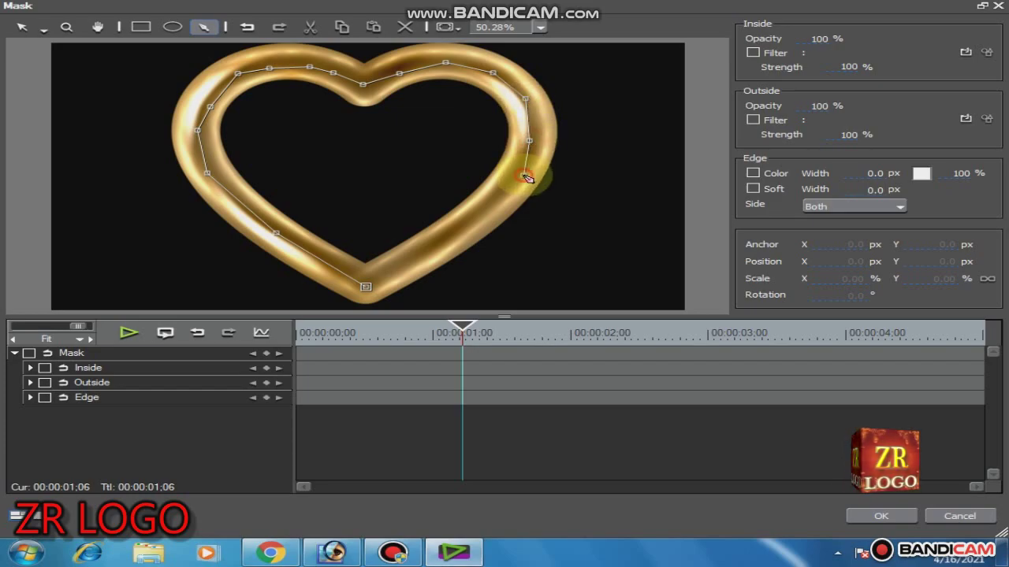
pyautogui.click(480, 213)
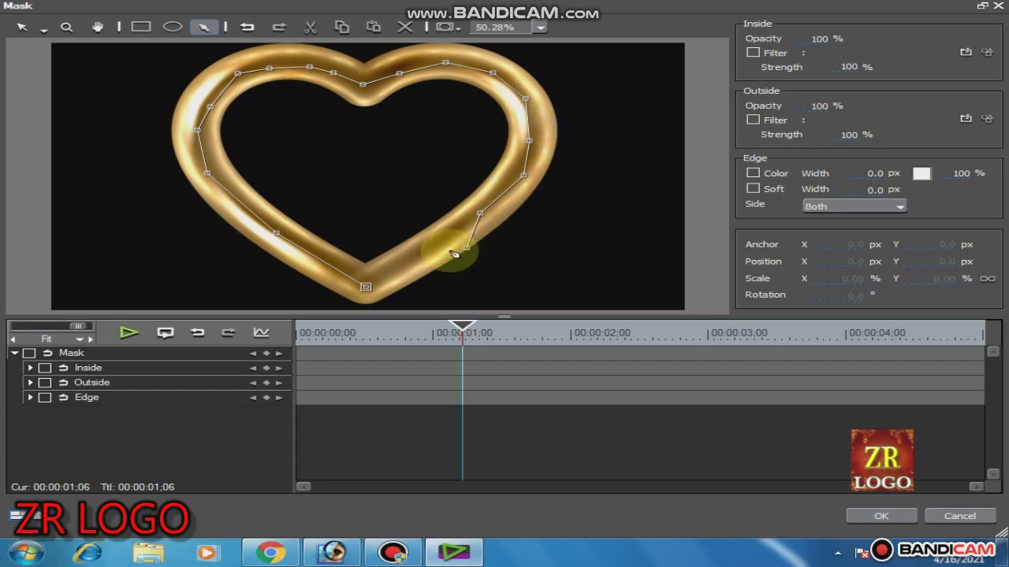
pyautogui.click(423, 252)
pyautogui.click(384, 278)
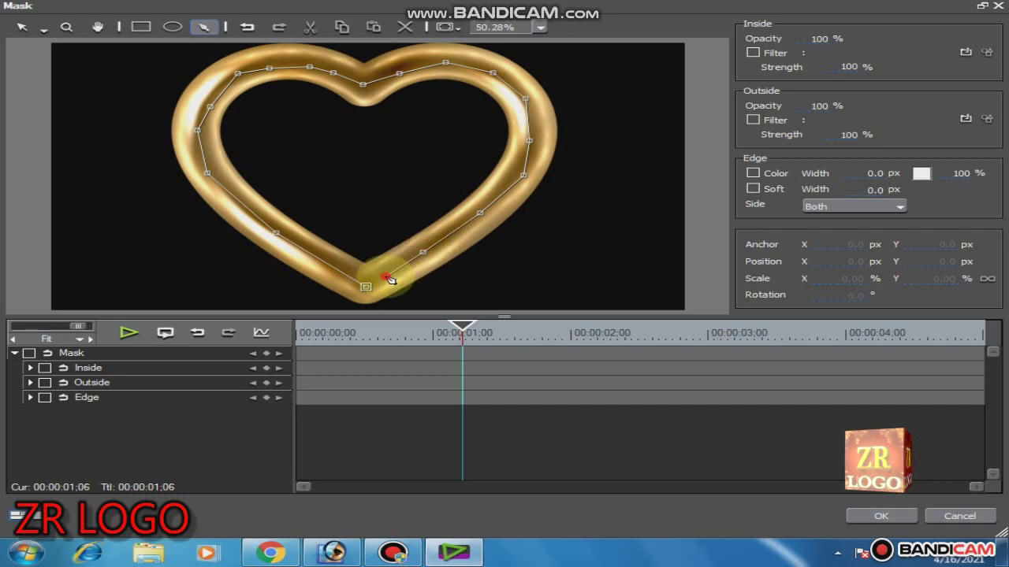
pyautogui.click(366, 286)
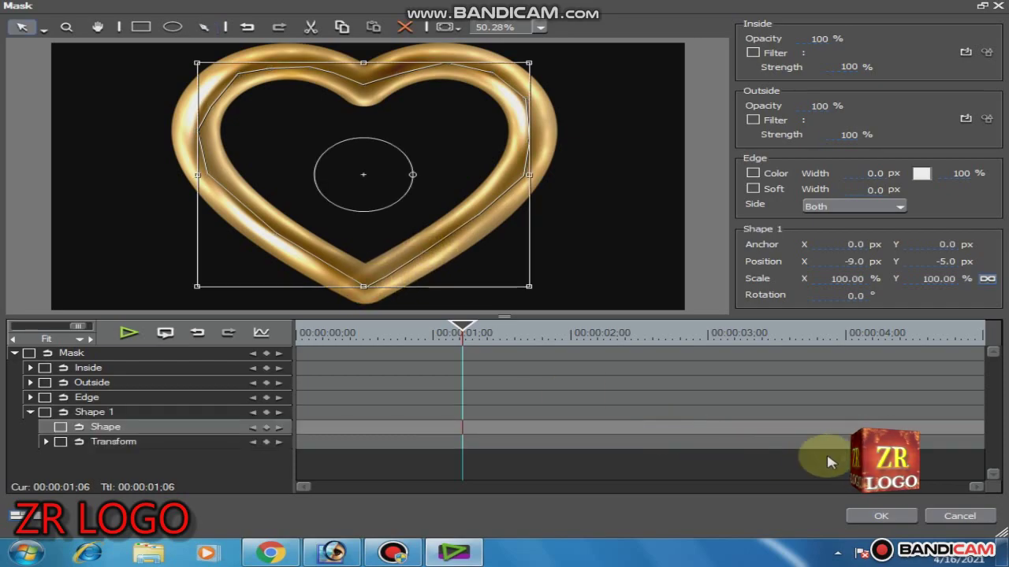
pyautogui.click(880, 514)
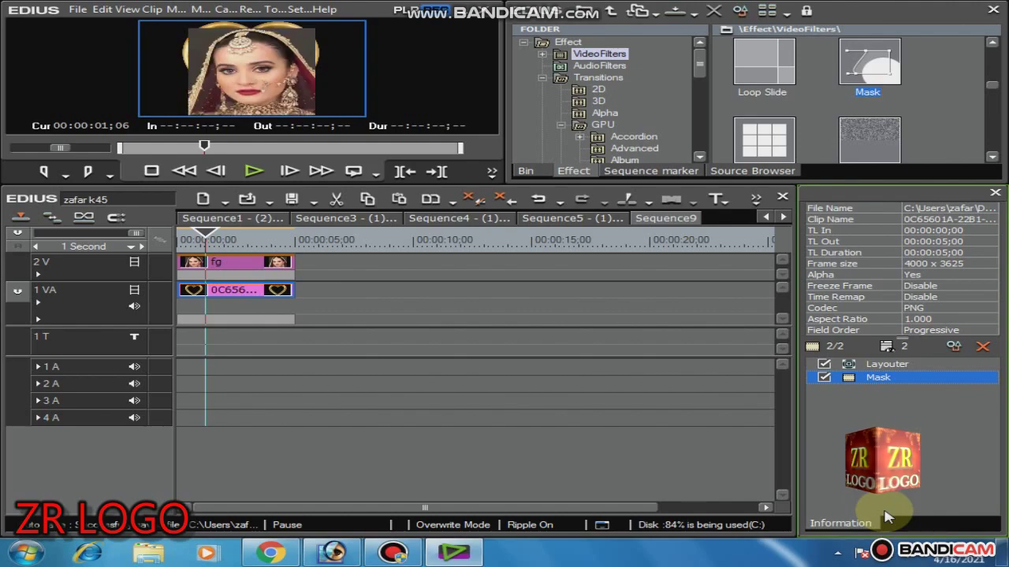
# Copy the heart clip's Mask filter to the fg clip and set its outside opacity to 0 %.
pyautogui.moveTo(846, 376); pyautogui.dragTo(236, 268)
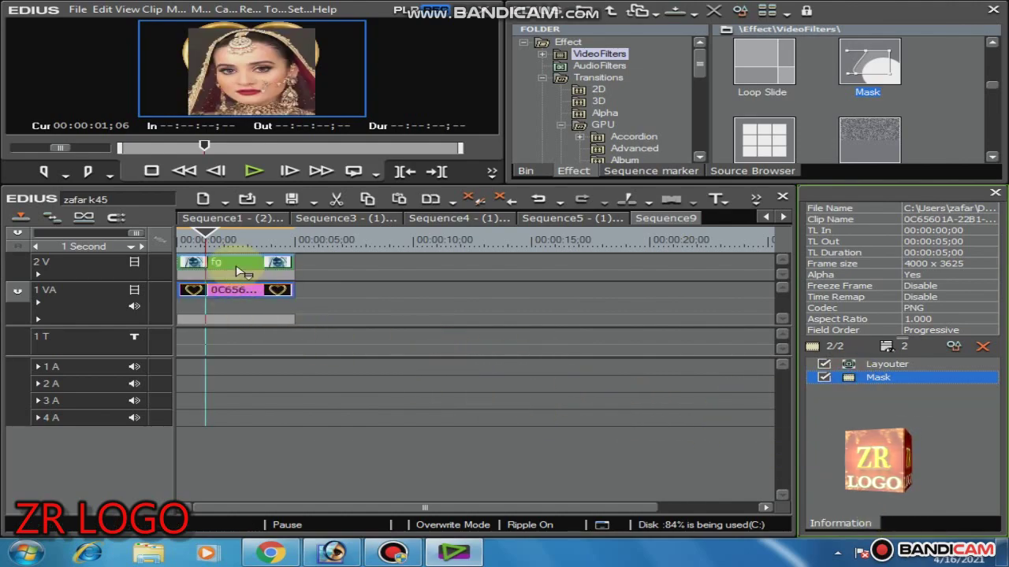
pyautogui.click(867, 377)
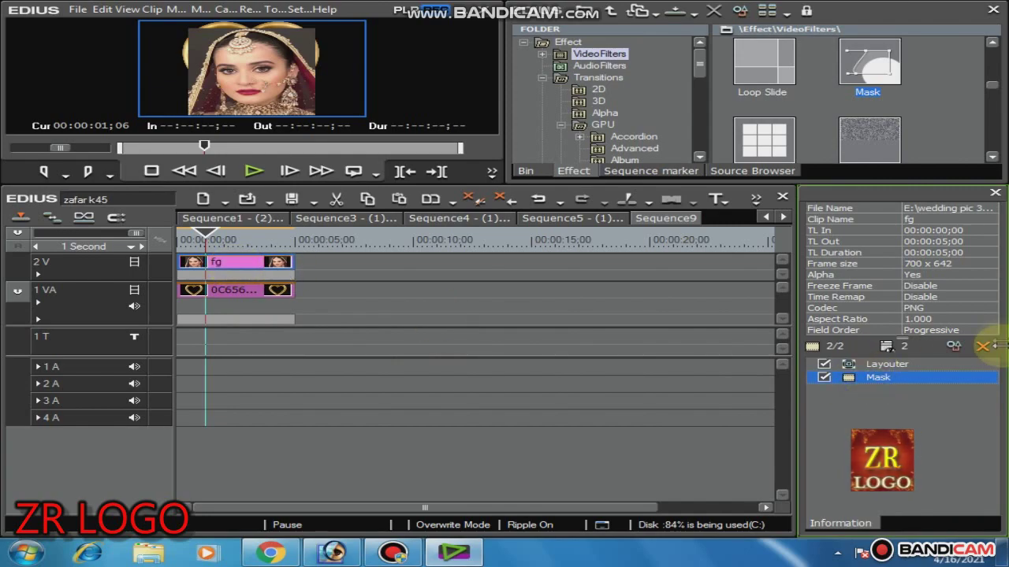
pyautogui.click(953, 347)
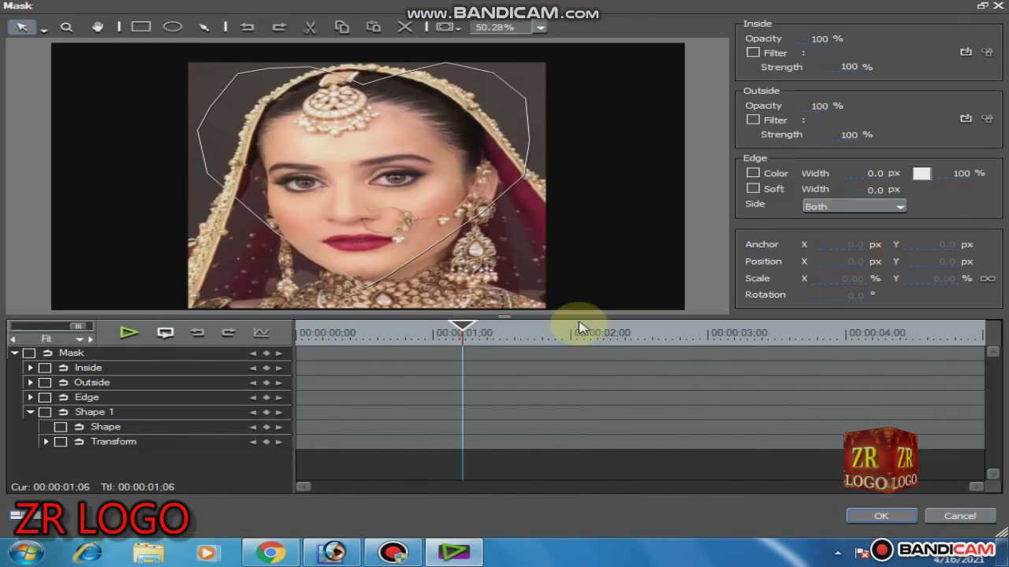
pyautogui.click(820, 106)
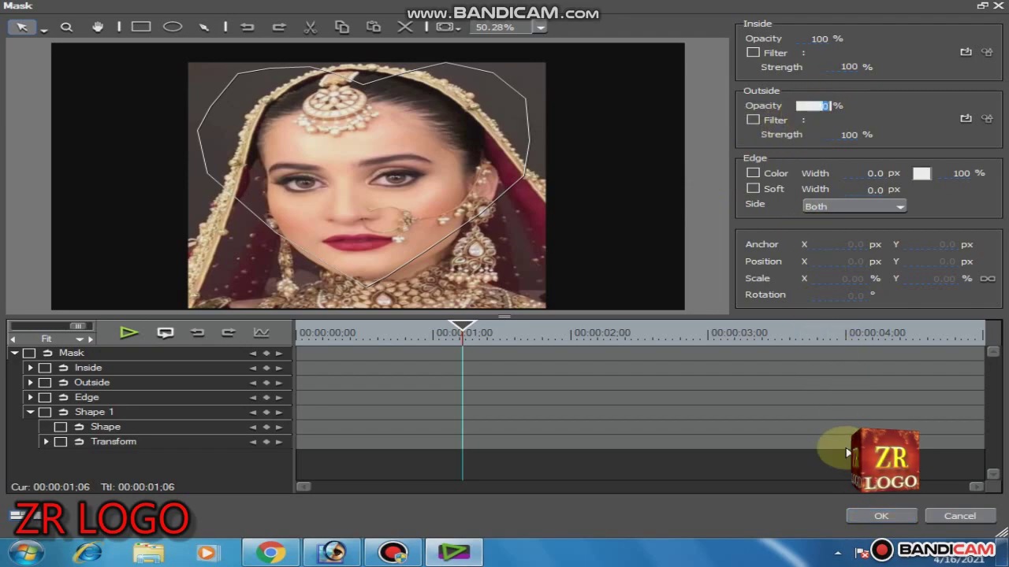
pyautogui.click(883, 517)
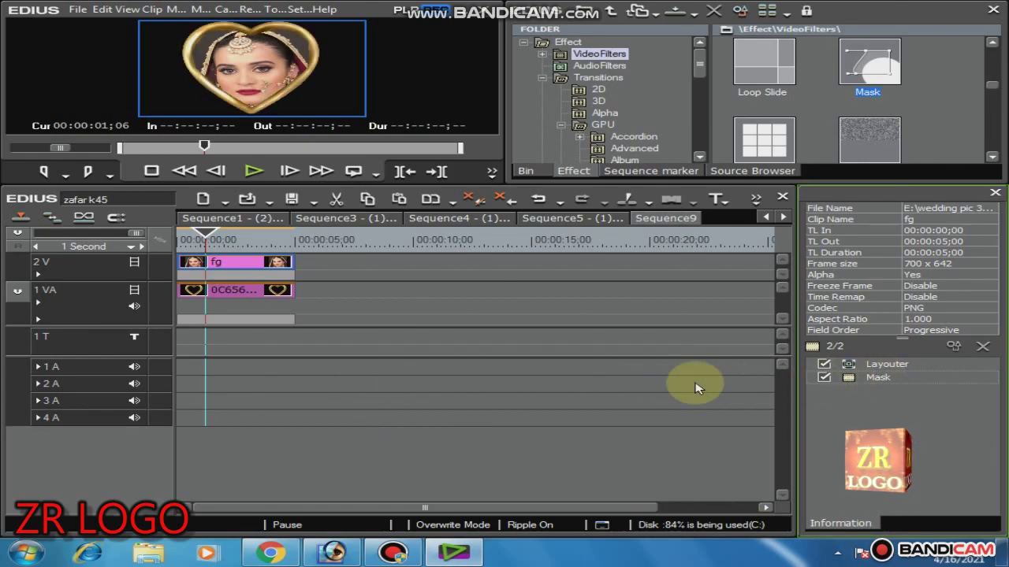
# Swap the clips so the heart frame sits on track 2V above fg on 1VA, both starting at 00:00:00;00.
pyautogui.click(249, 293)
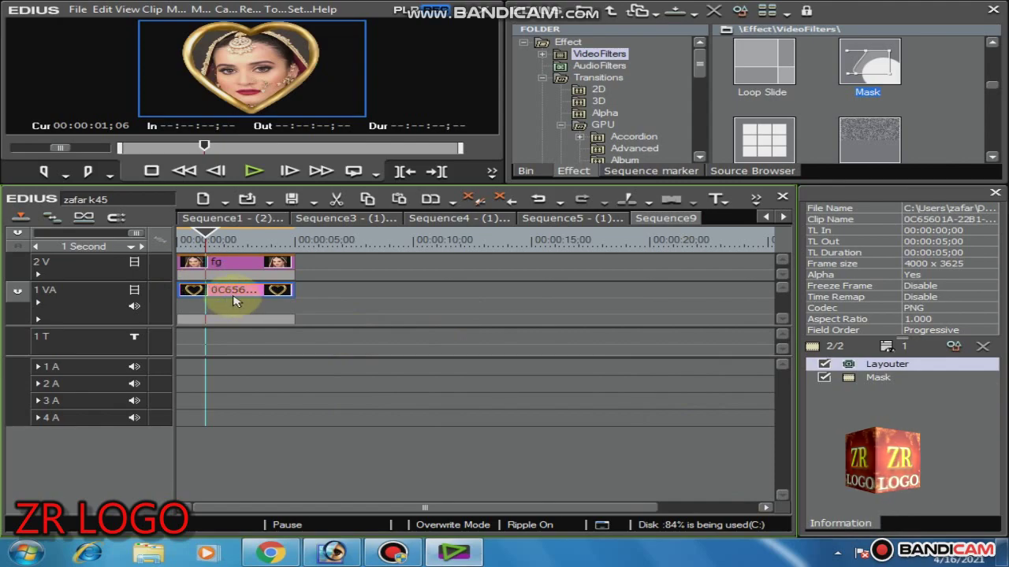
pyautogui.moveTo(230, 293); pyautogui.dragTo(356, 263)
pyautogui.moveTo(246, 270); pyautogui.dragTo(248, 291)
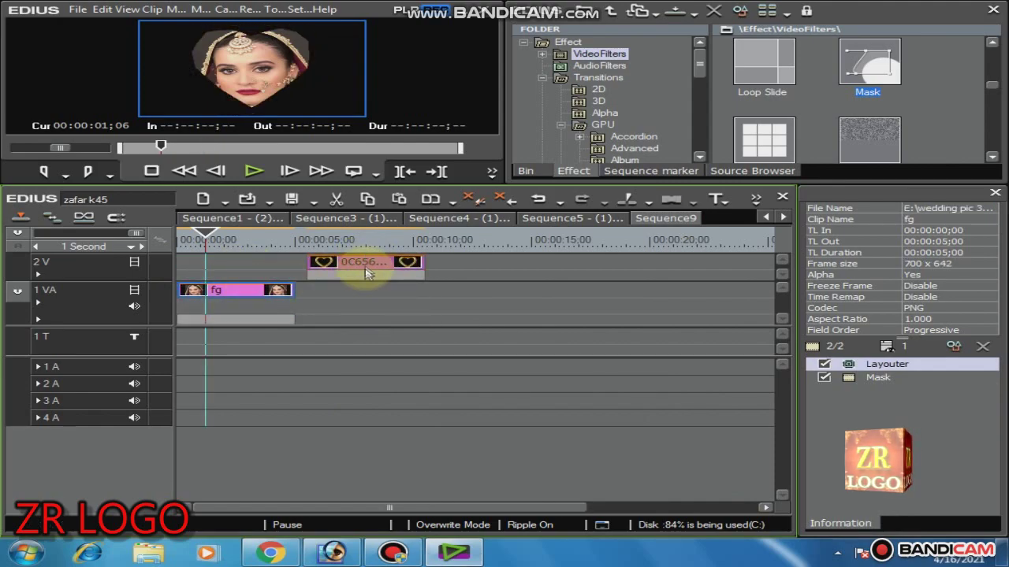
pyautogui.click(366, 269)
pyautogui.moveTo(367, 269); pyautogui.dragTo(233, 271)
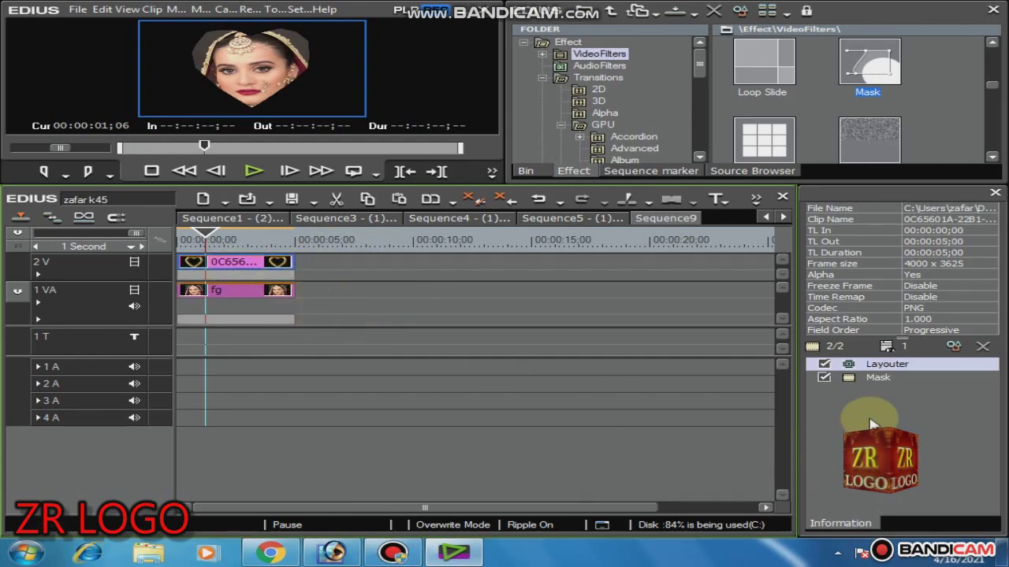
# Remove the Mask filter from the heart clip on track 2V, keeping only its Layouter.
pyautogui.click(824, 378)
pyautogui.click(845, 378)
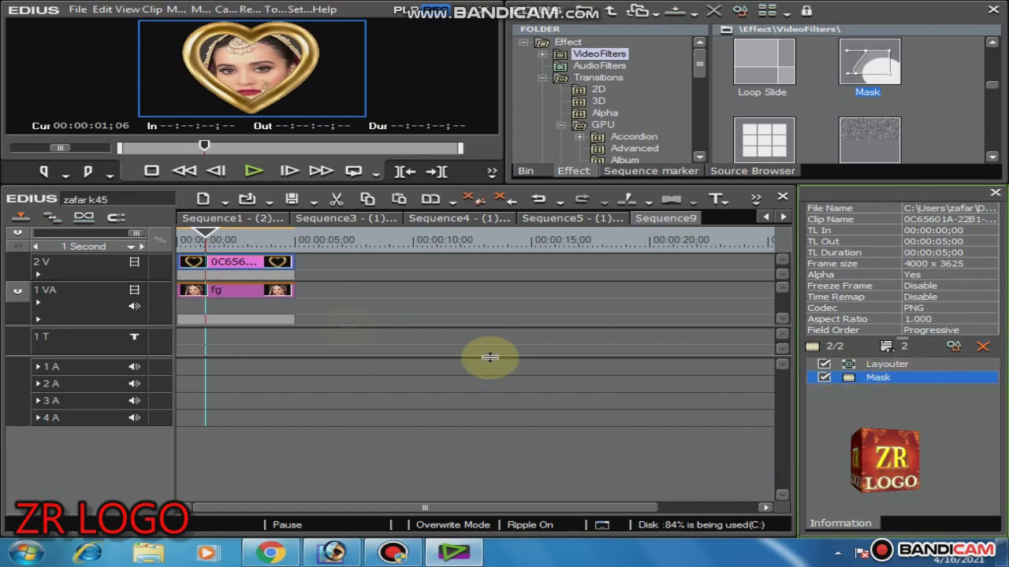
pyautogui.click(233, 270)
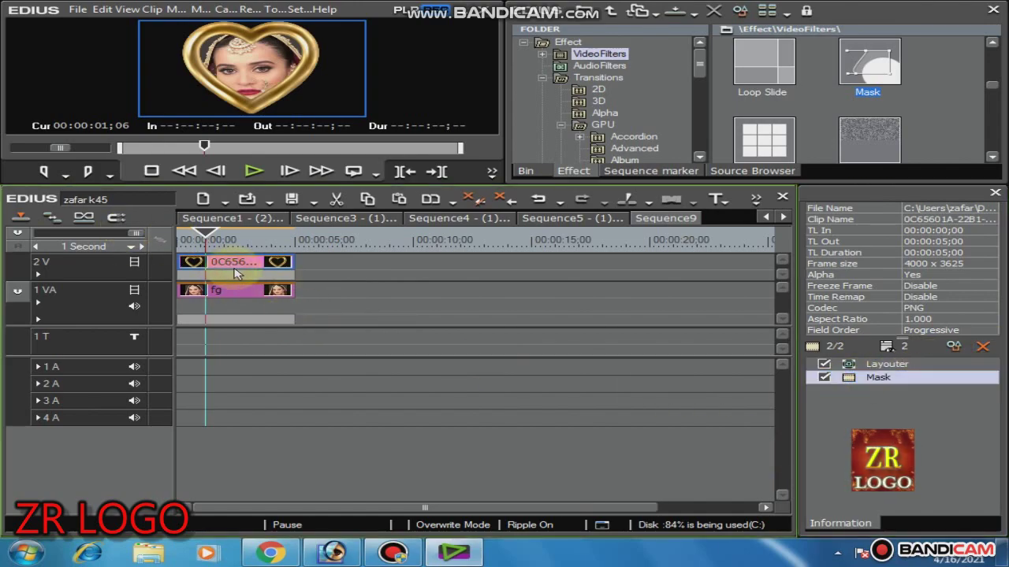
pyautogui.click(859, 378)
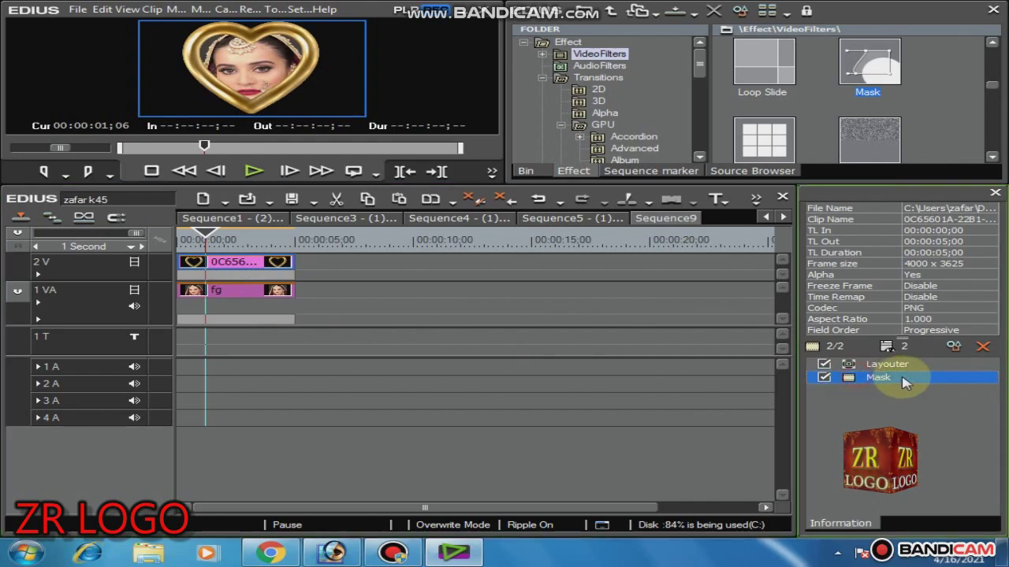
pyautogui.click(983, 346)
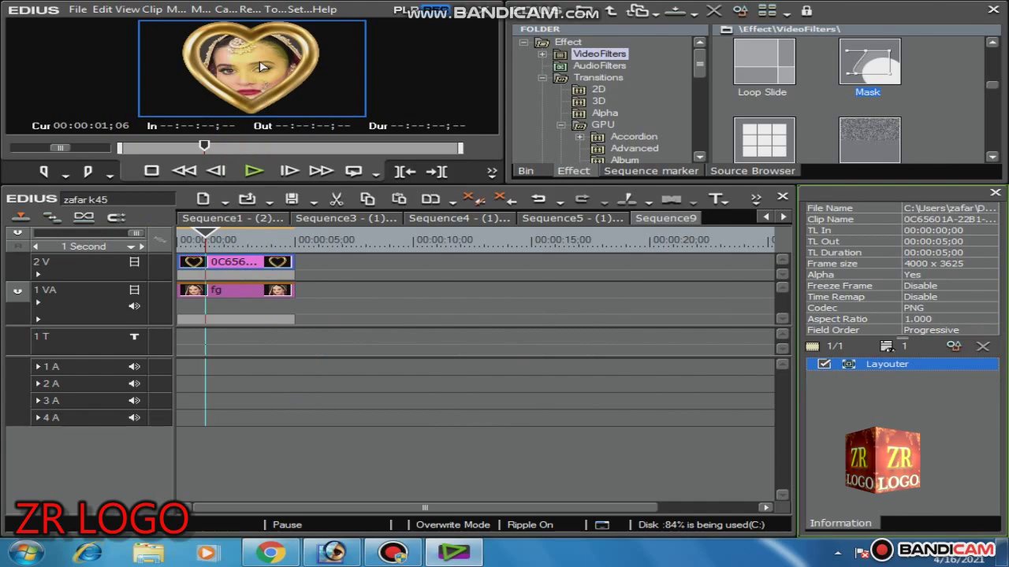
# Use the Layouter to move the fg portrait up to a Y position of -1.10 %, checking the composite full screen.
pyautogui.hotkey('ctrl', 'F11')
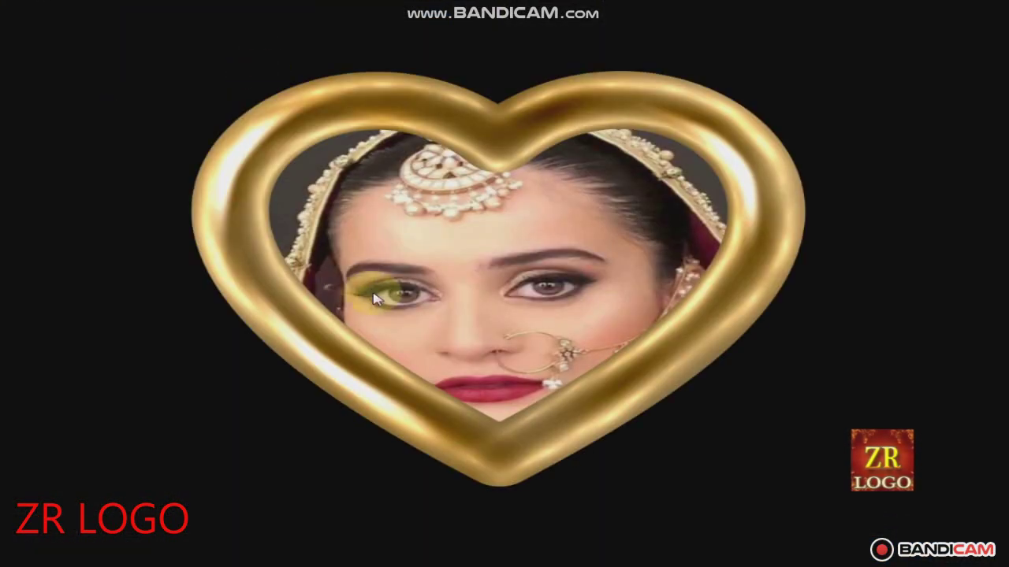
pyautogui.click(441, 316)
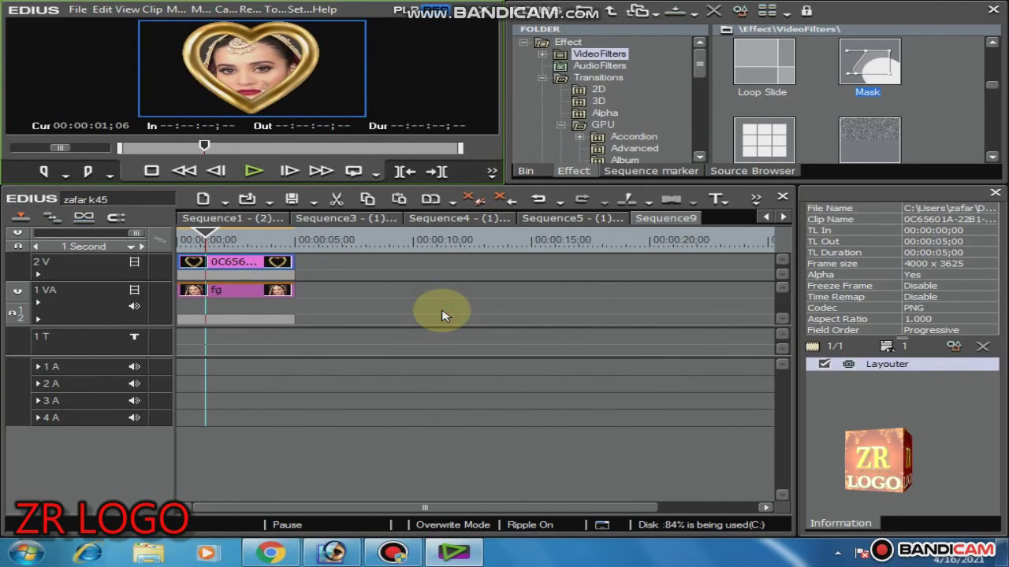
pyautogui.click(265, 291)
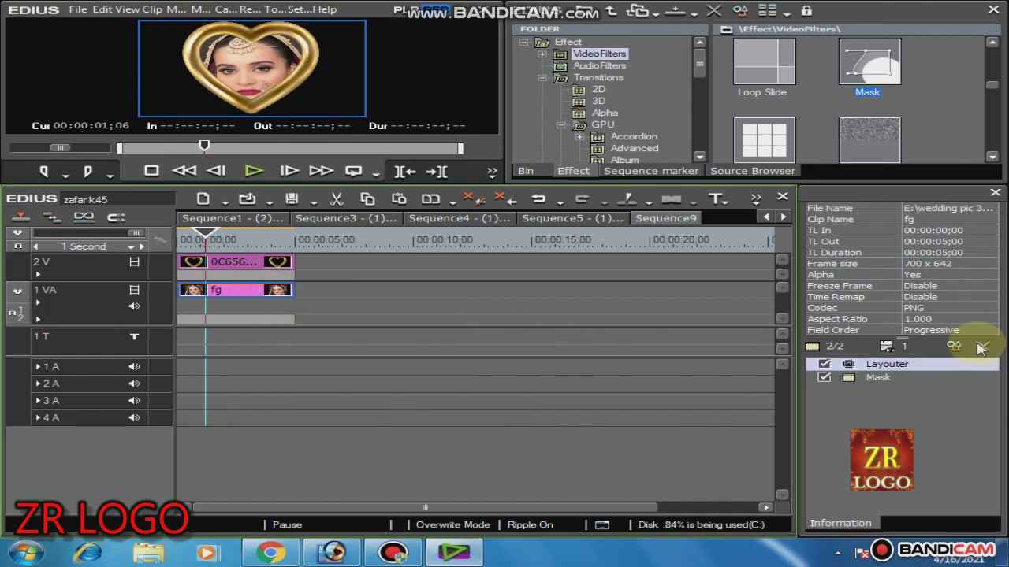
pyautogui.click(952, 347)
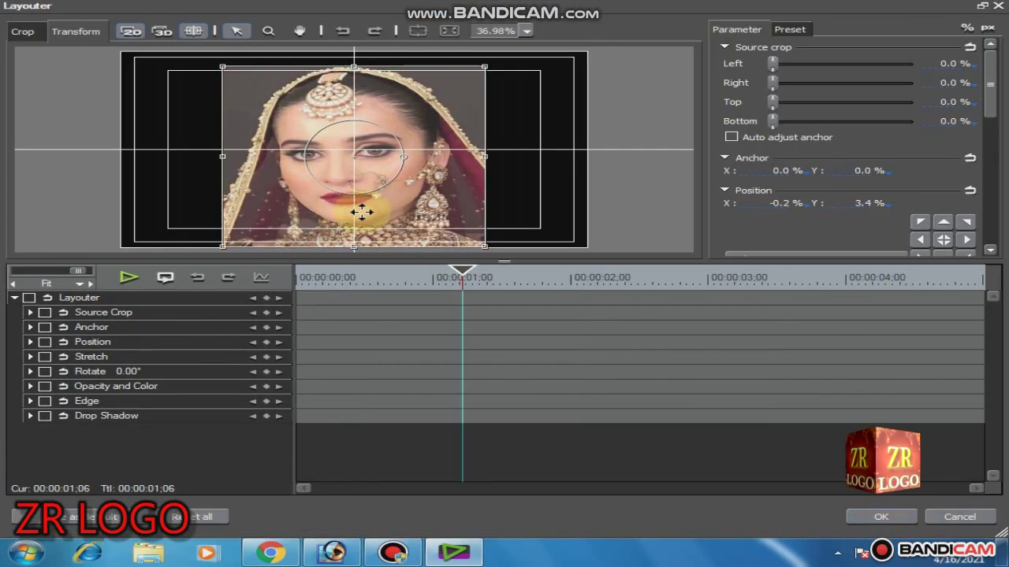
pyautogui.moveTo(361, 211); pyautogui.dragTo(361, 198)
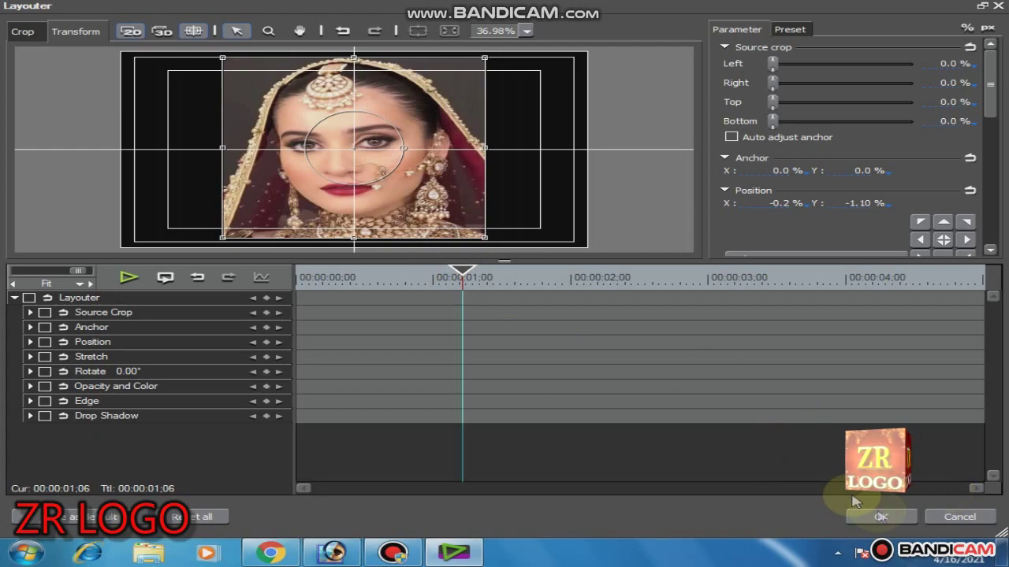
pyautogui.press('Return')
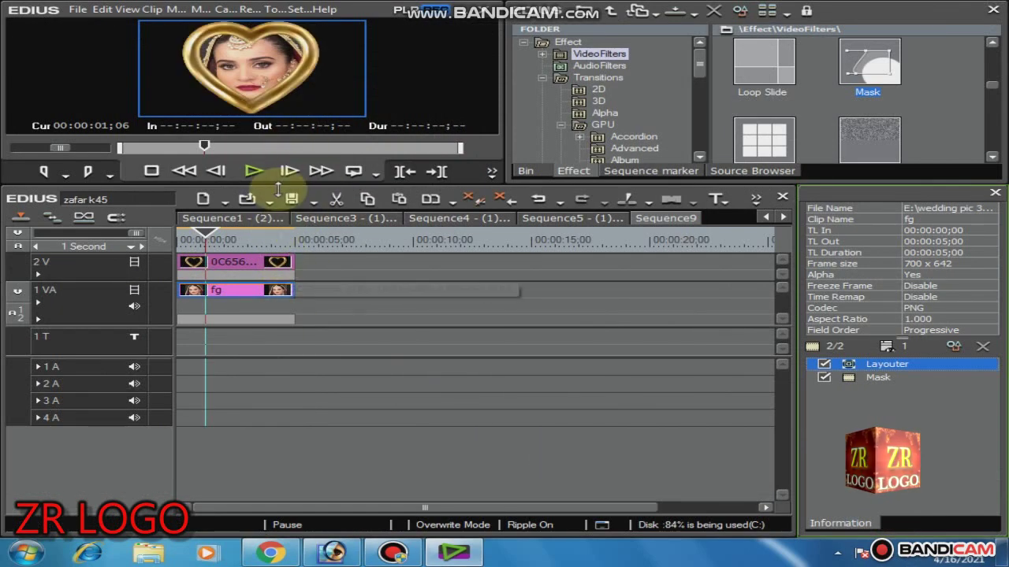
pyautogui.click(290, 81)
pyautogui.hotkey('ctrl', 'F11')
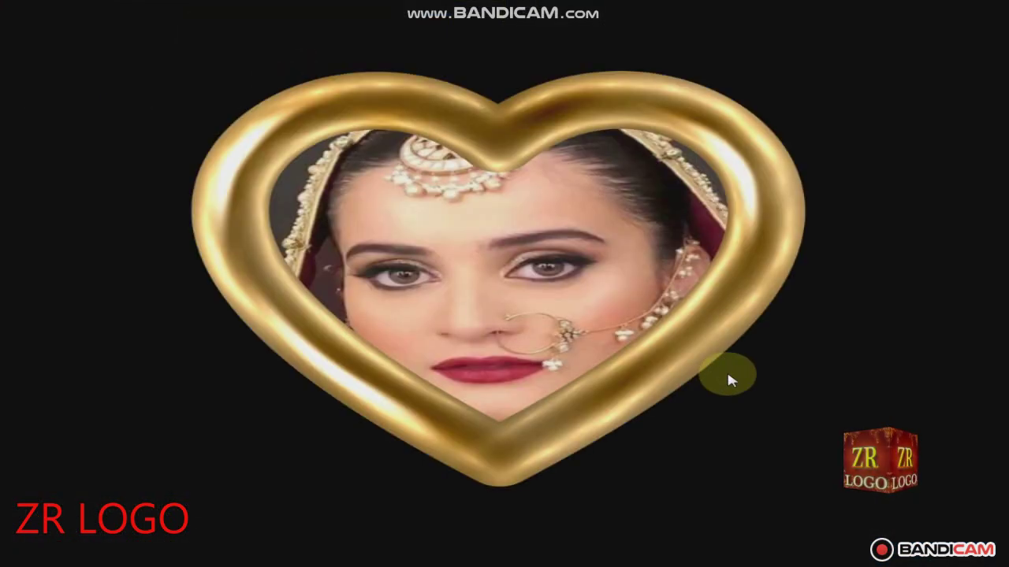
pyautogui.press('Escape')
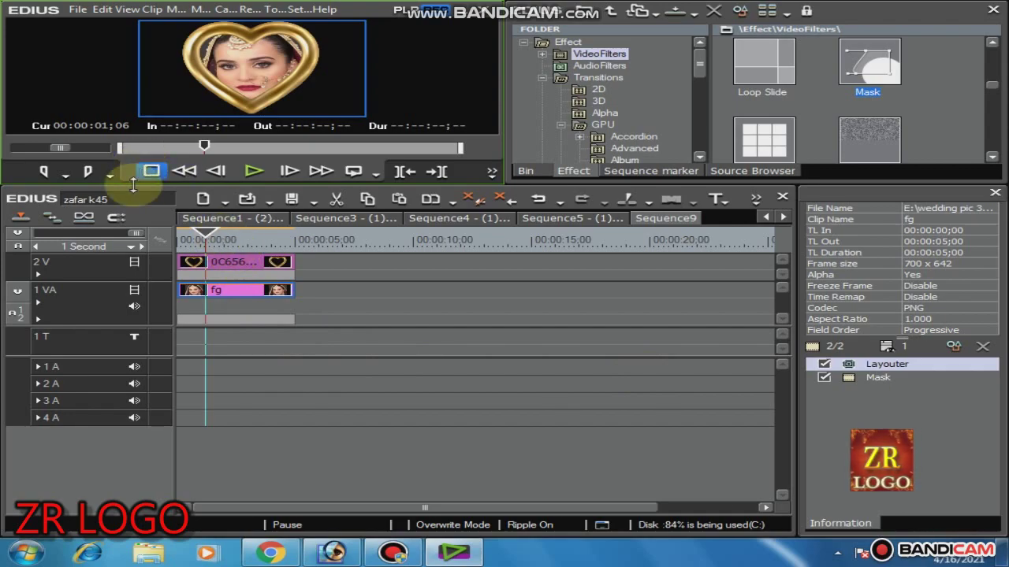
# Move the timeline cursor to 00:00:05;00 and add the selected fg clip to the bin as a sequence.
pyautogui.moveTo(262, 247); pyautogui.dragTo(298, 247)
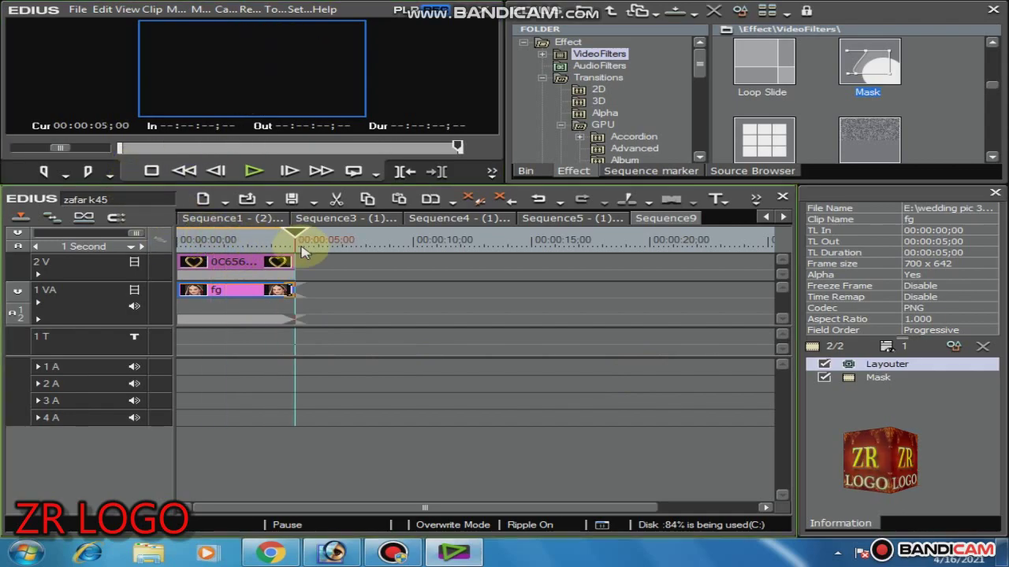
pyautogui.click(103, 10)
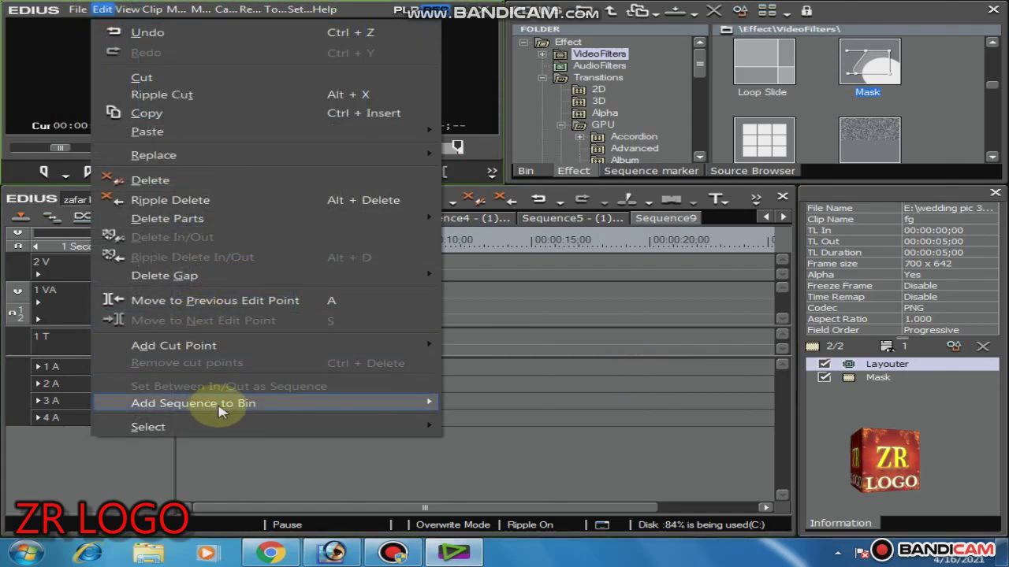
pyautogui.moveTo(378, 406)
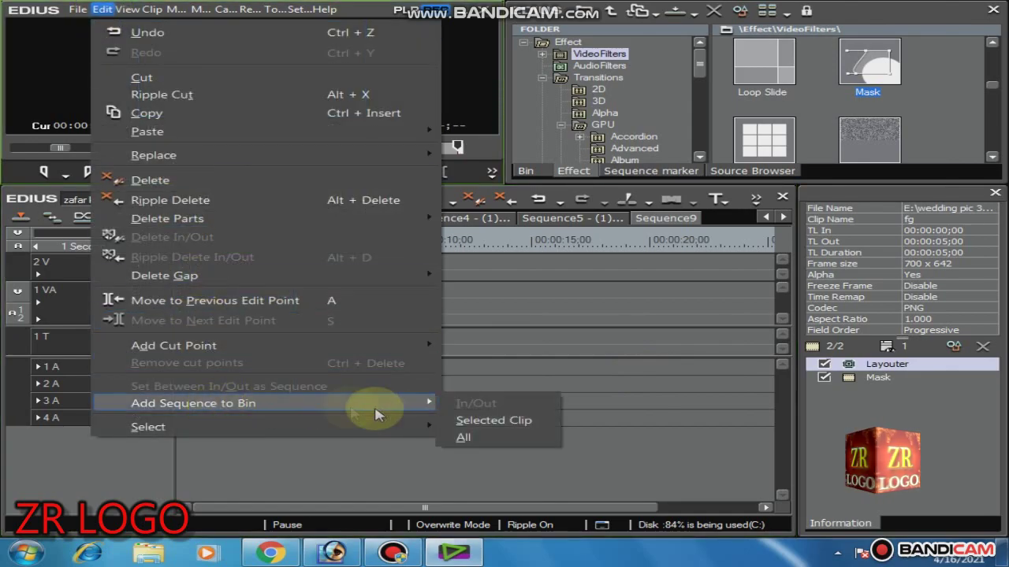
pyautogui.click(459, 419)
pyautogui.click(330, 272)
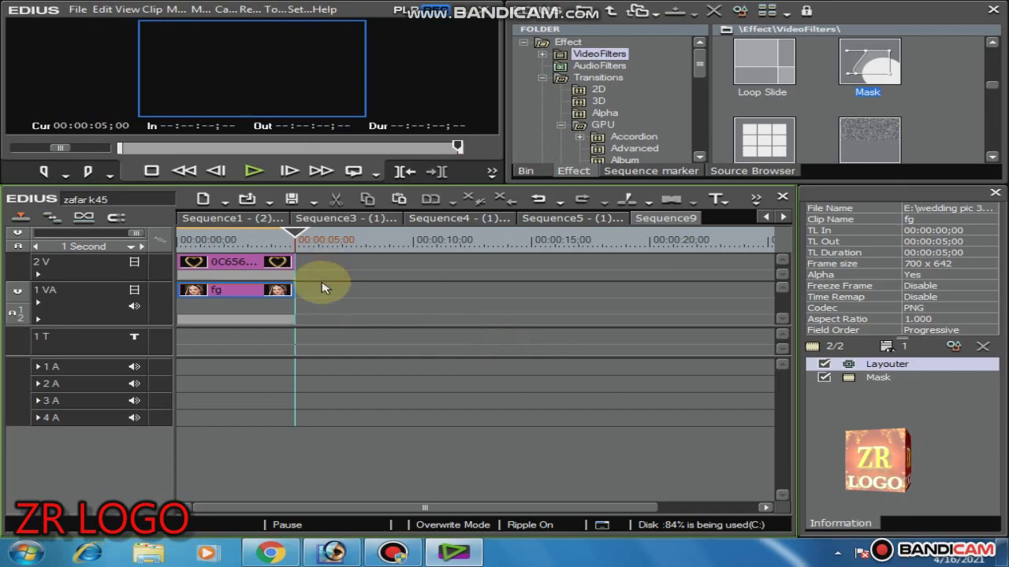
# Add all clips of the timeline to the bin as a sequence and show the bin.
pyautogui.click(260, 262)
pyautogui.click(344, 280)
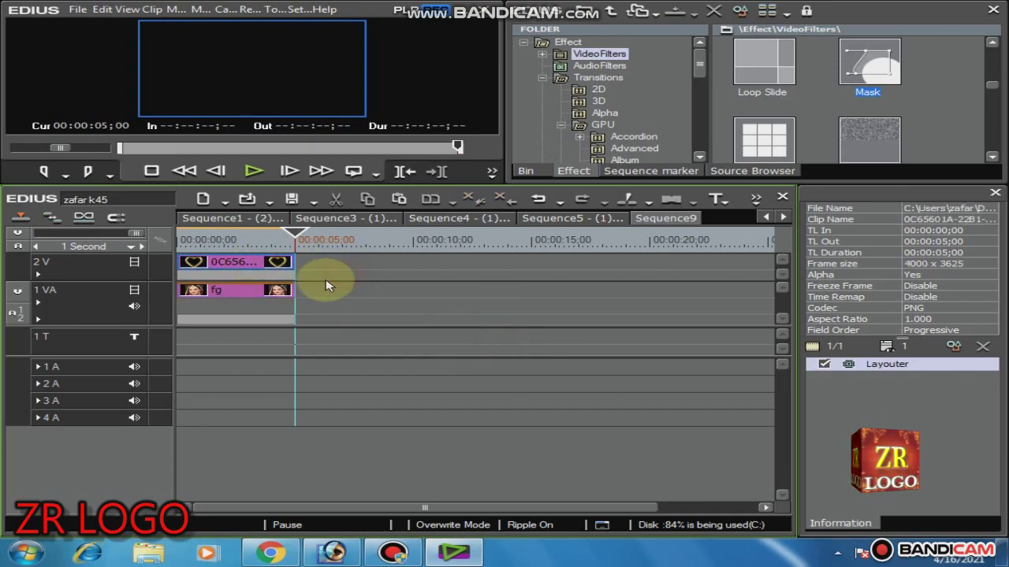
pyautogui.click(102, 9)
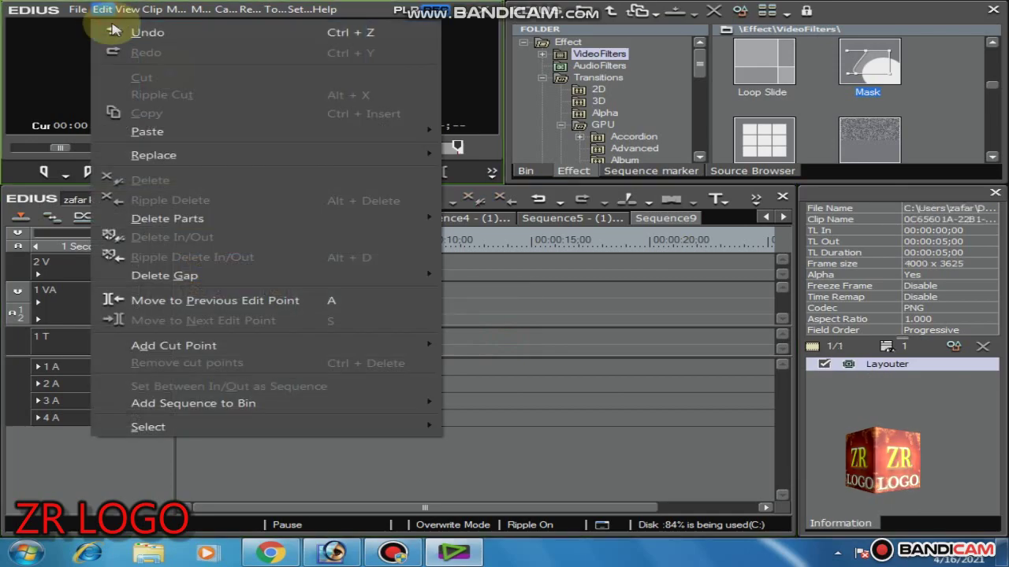
pyautogui.moveTo(394, 405)
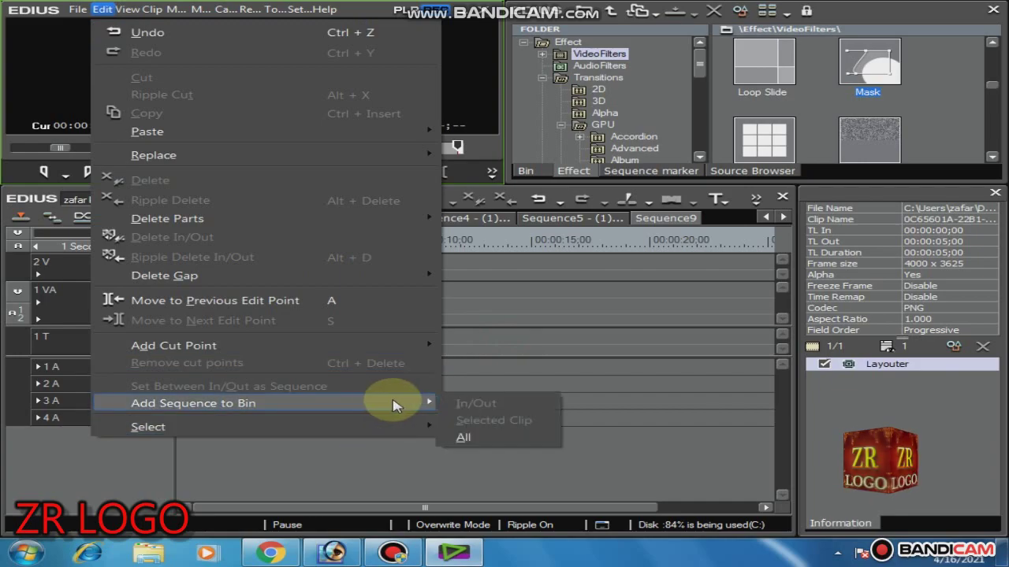
pyautogui.click(465, 438)
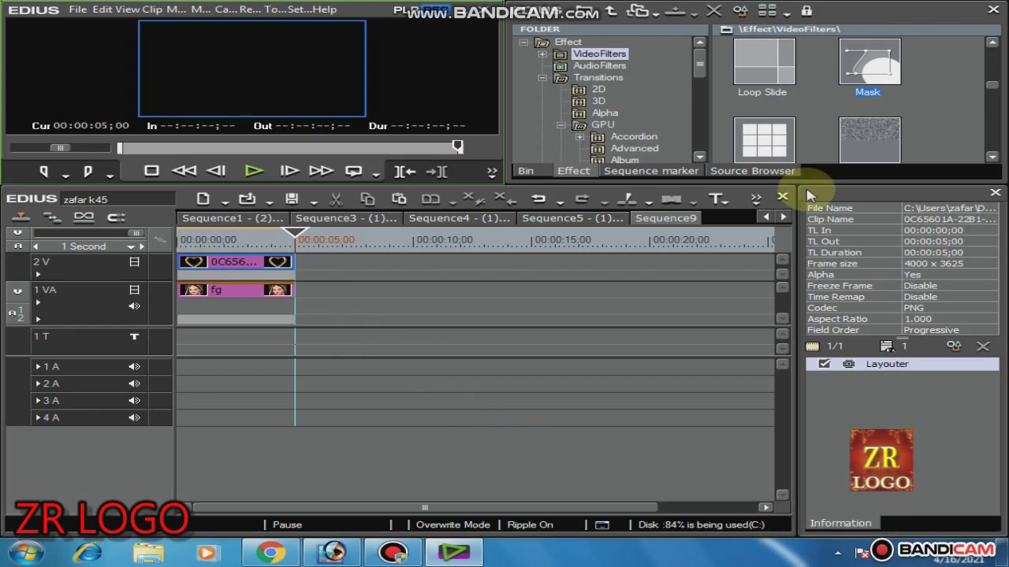
pyautogui.click(521, 171)
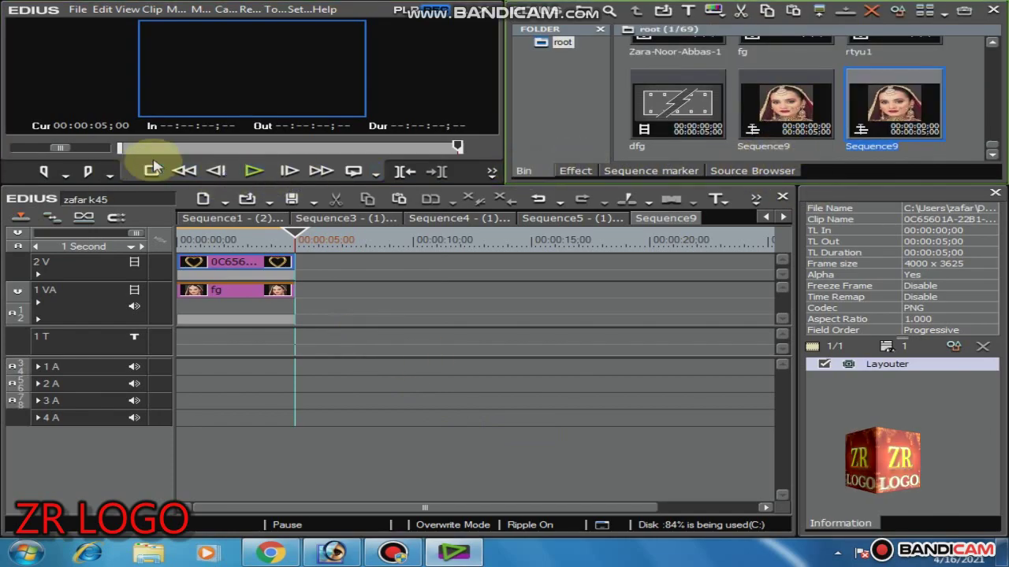
# Create a new sequence and place the last Sequence9 from the bin at the start of track 2V.
pyautogui.click(203, 198)
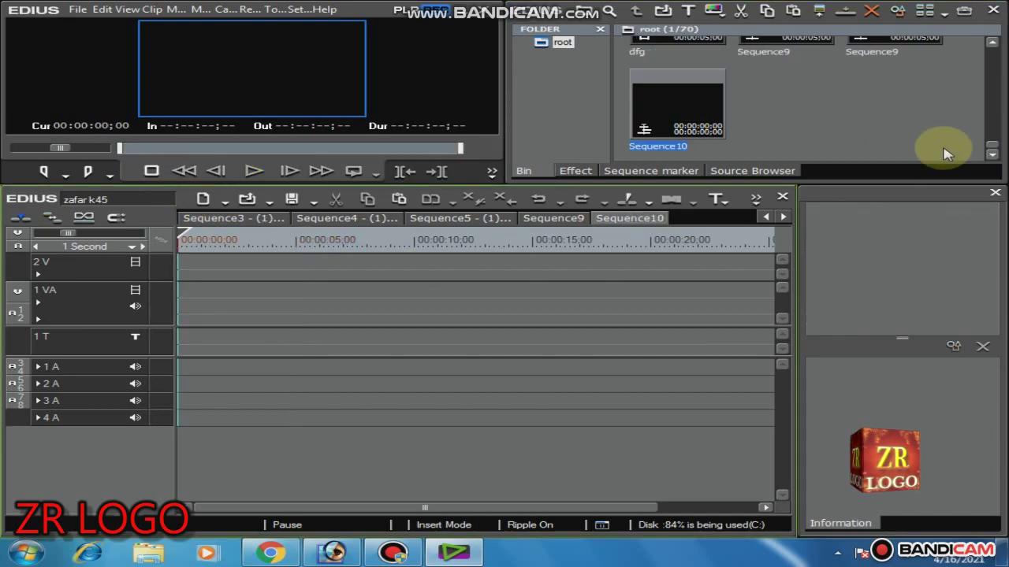
pyautogui.scroll(2, 992, 49)
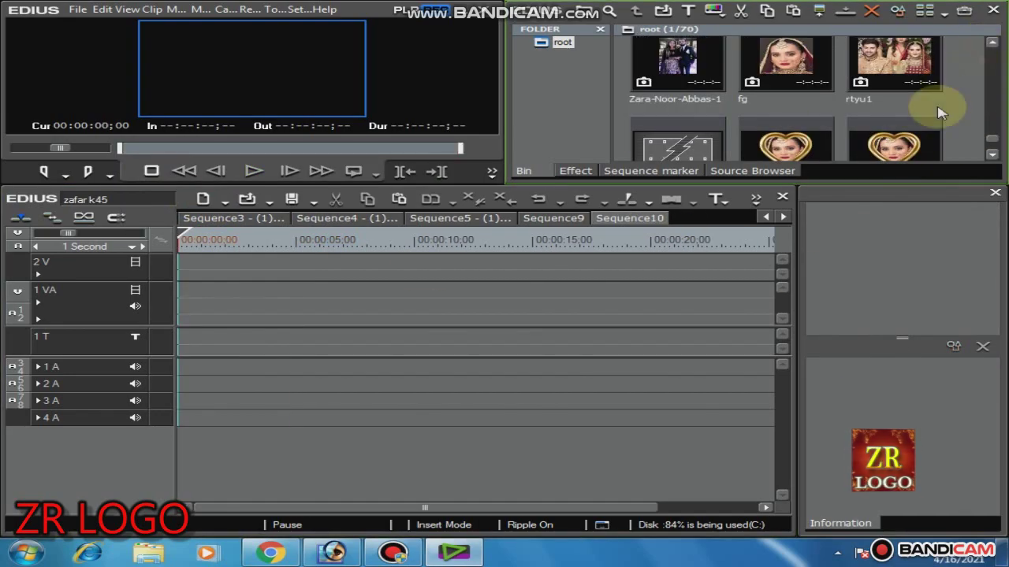
pyautogui.moveTo(893, 140); pyautogui.dragTo(189, 266)
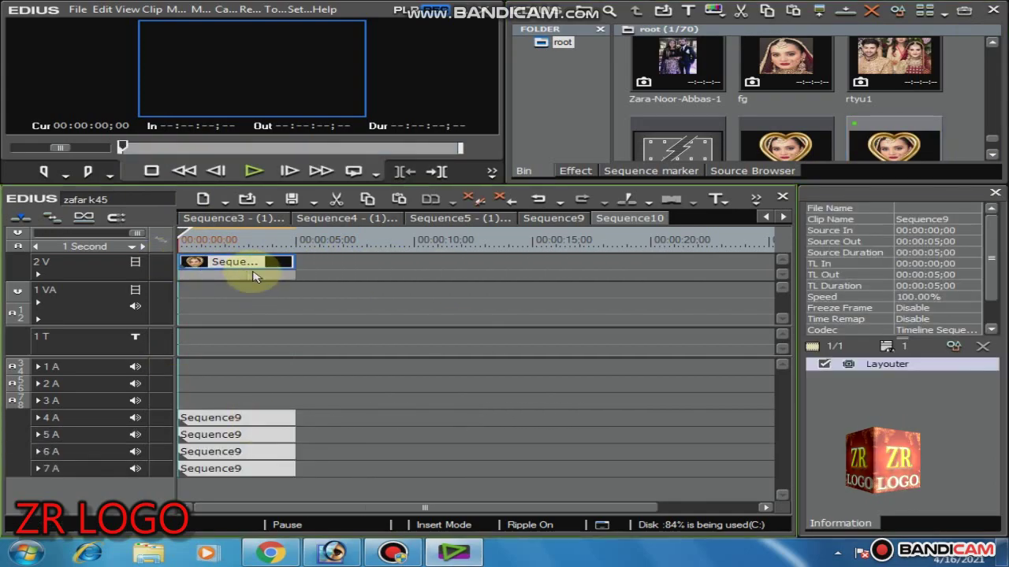
# Separate the Sequence9 clip on track 2V from its audio and delete the audio clips on tracks 4A to 7A.
pyautogui.rightClick(244, 270)
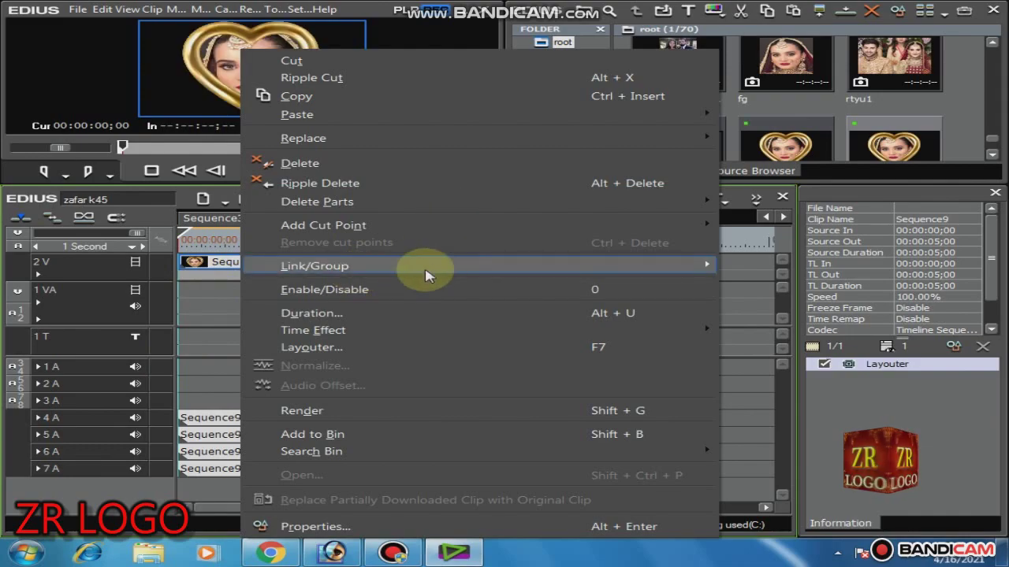
pyautogui.moveTo(654, 273)
pyautogui.click(763, 317)
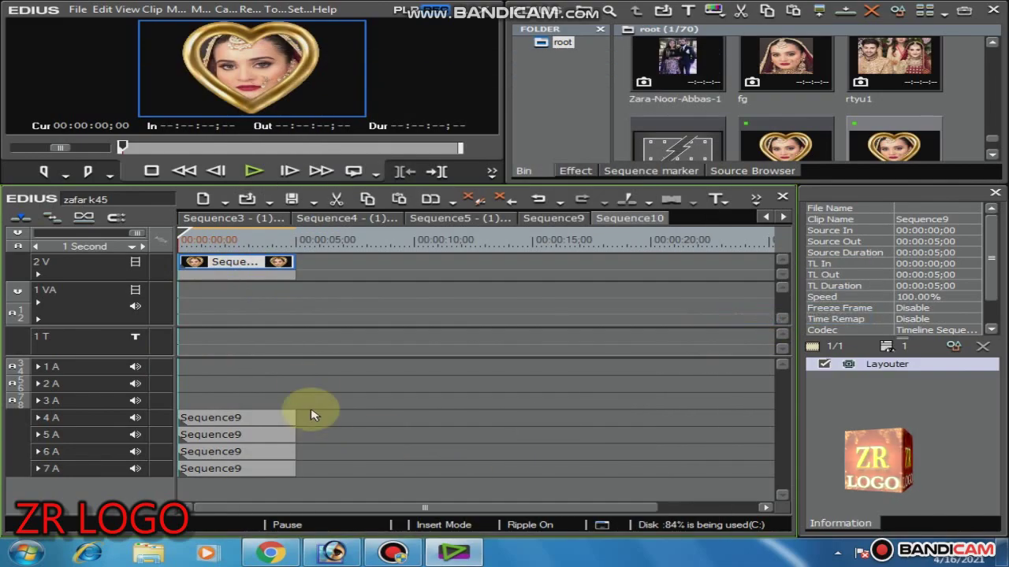
pyautogui.moveTo(268, 511); pyautogui.dragTo(306, 474)
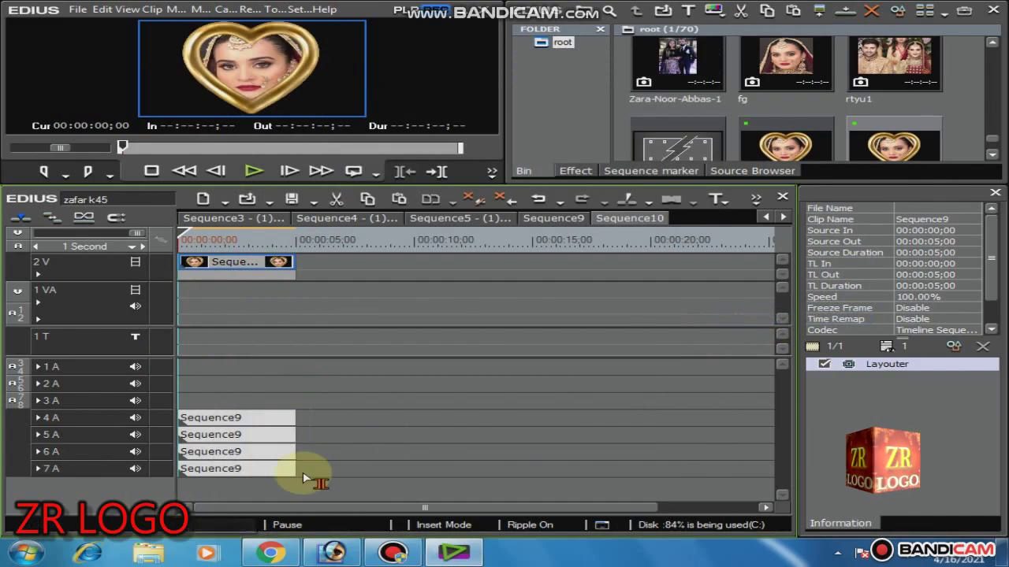
pyautogui.click(497, 197)
# Move the timeline cursor to 00:00:05;00 and scale the Sequence9 clip down to 27.4 % about the frame centre in the Layouter.
pyautogui.moveTo(187, 235); pyautogui.dragTo(223, 257)
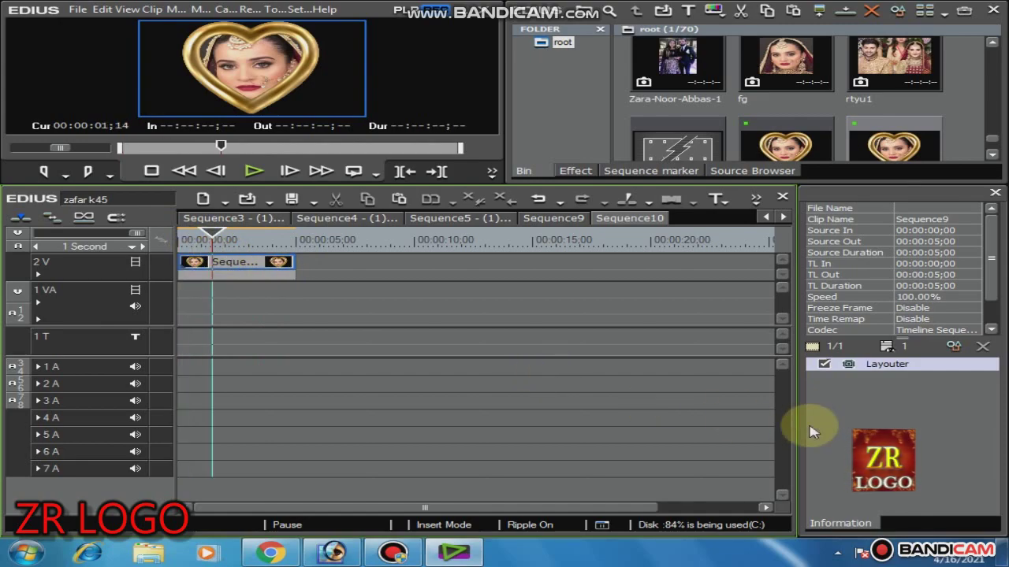
pyautogui.moveTo(213, 240); pyautogui.dragTo(290, 262)
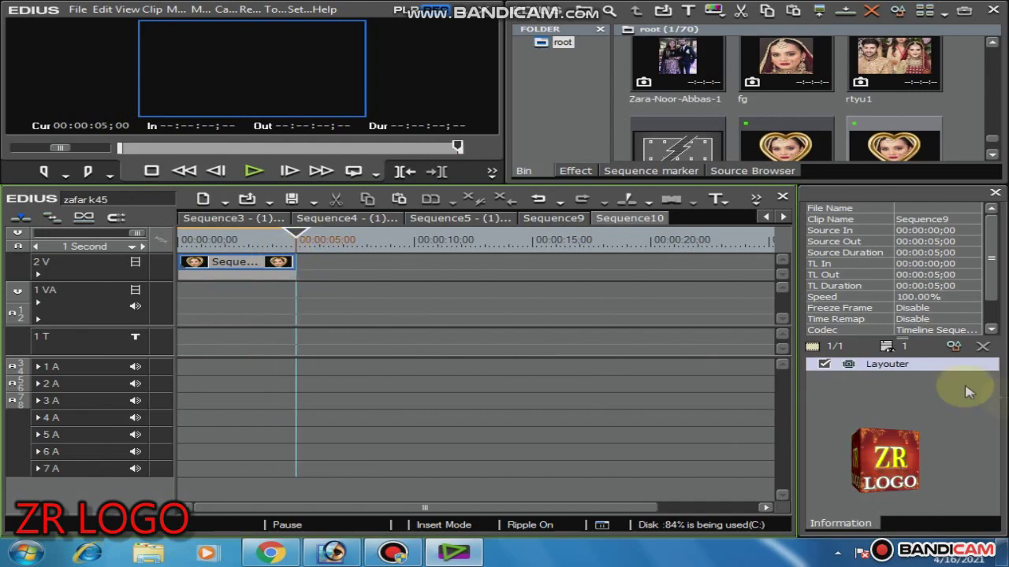
pyautogui.click(955, 347)
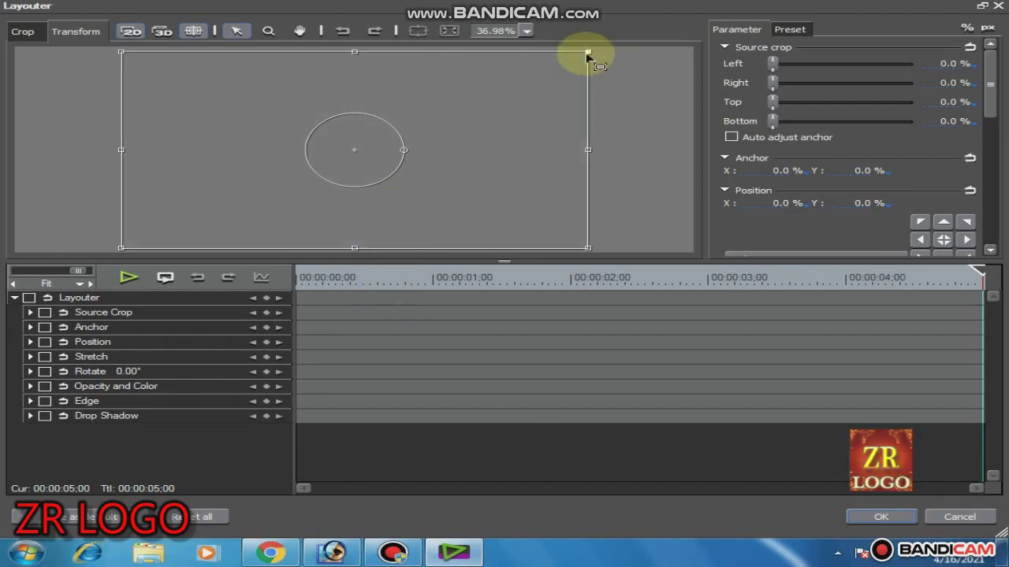
pyautogui.click(587, 61)
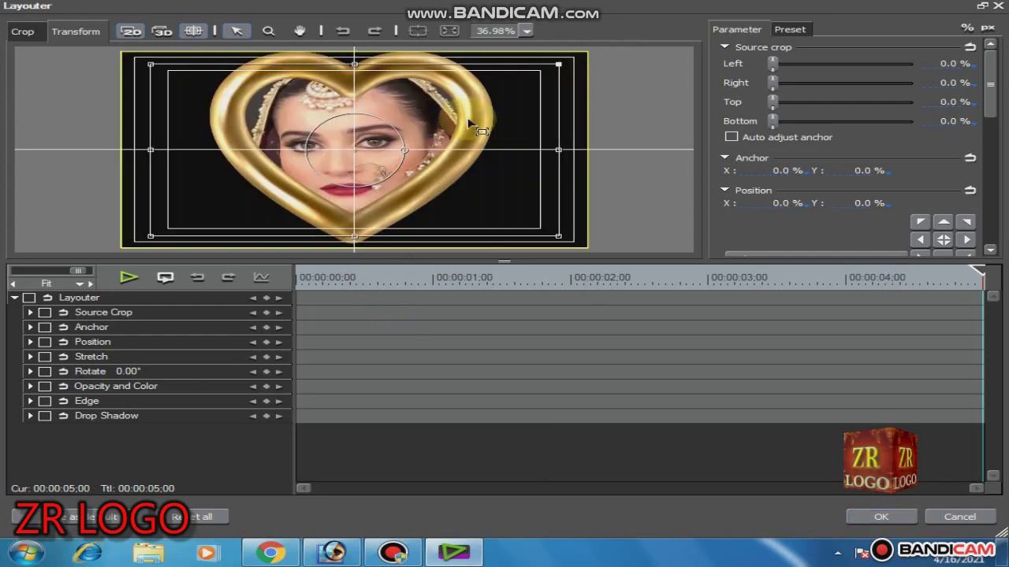
pyautogui.moveTo(458, 147); pyautogui.dragTo(480, 125)
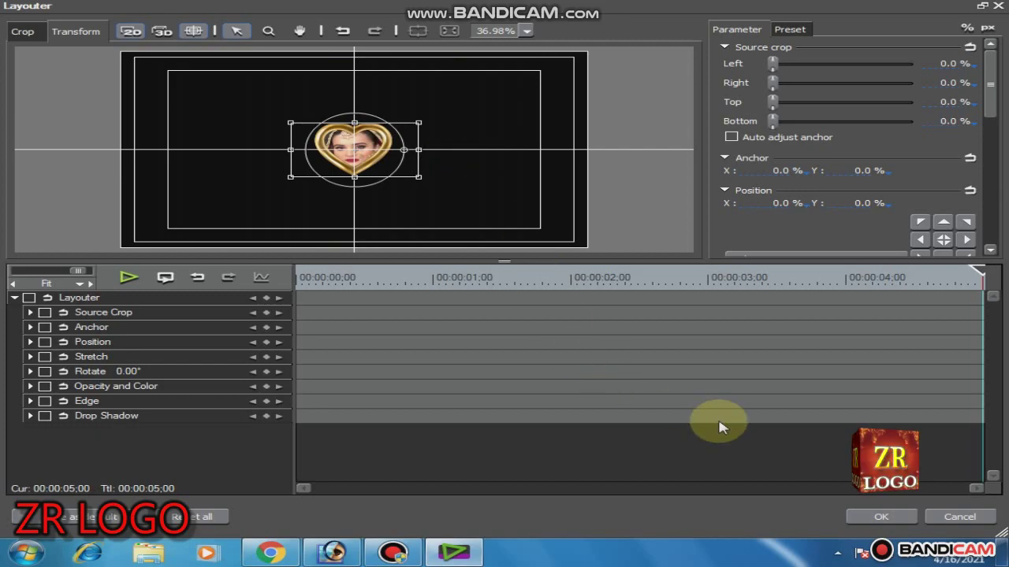
pyautogui.click(959, 519)
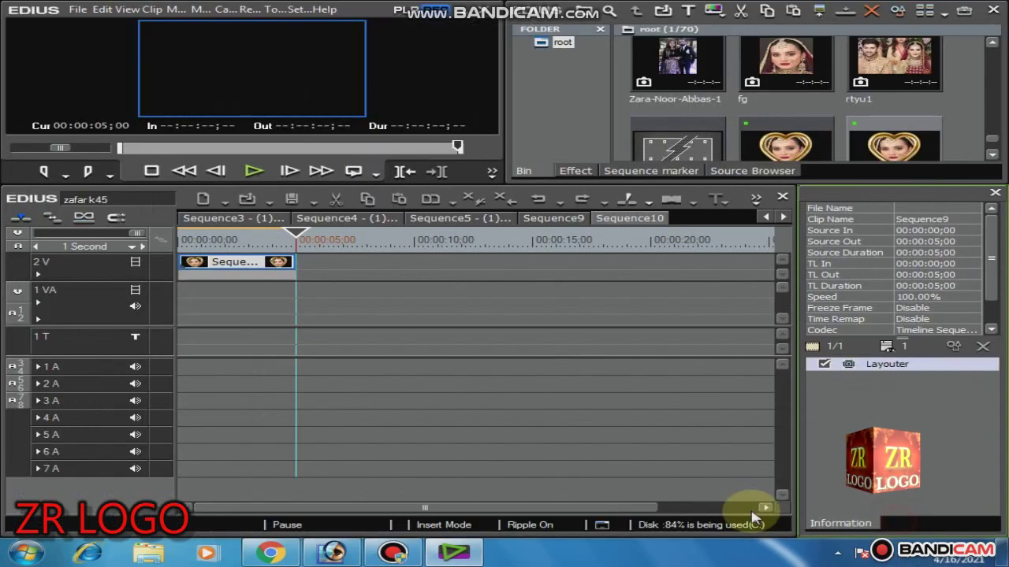
# Add 1 video track above track 2V.
pyautogui.click(107, 268)
pyautogui.rightClick(106, 268)
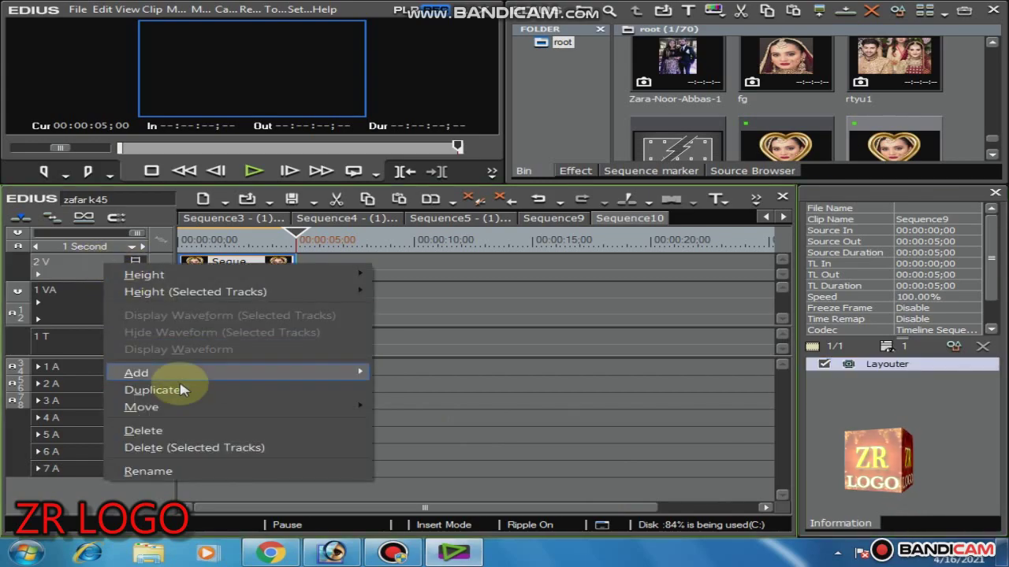
pyautogui.moveTo(276, 373)
pyautogui.click(402, 390)
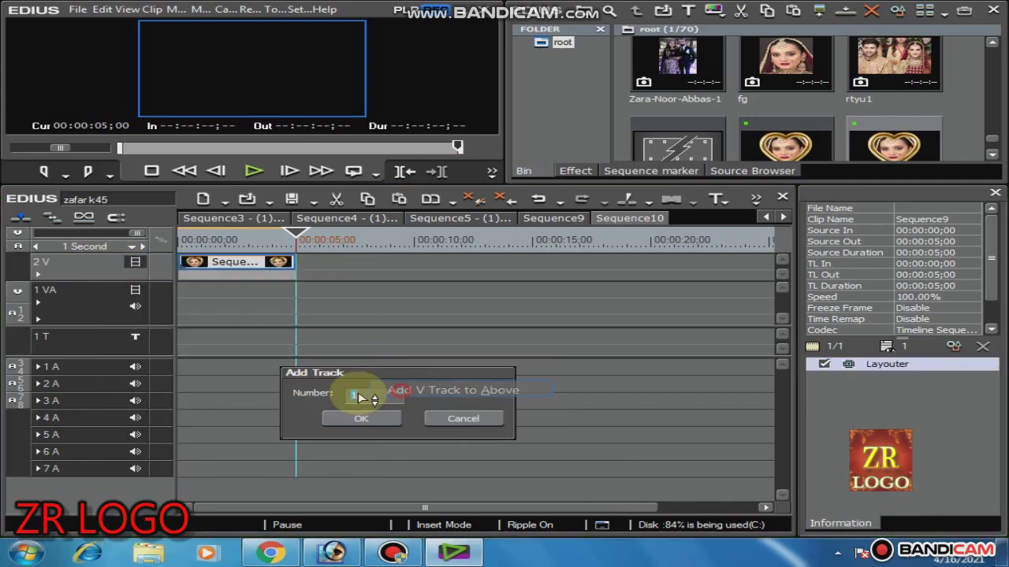
pyautogui.click(357, 418)
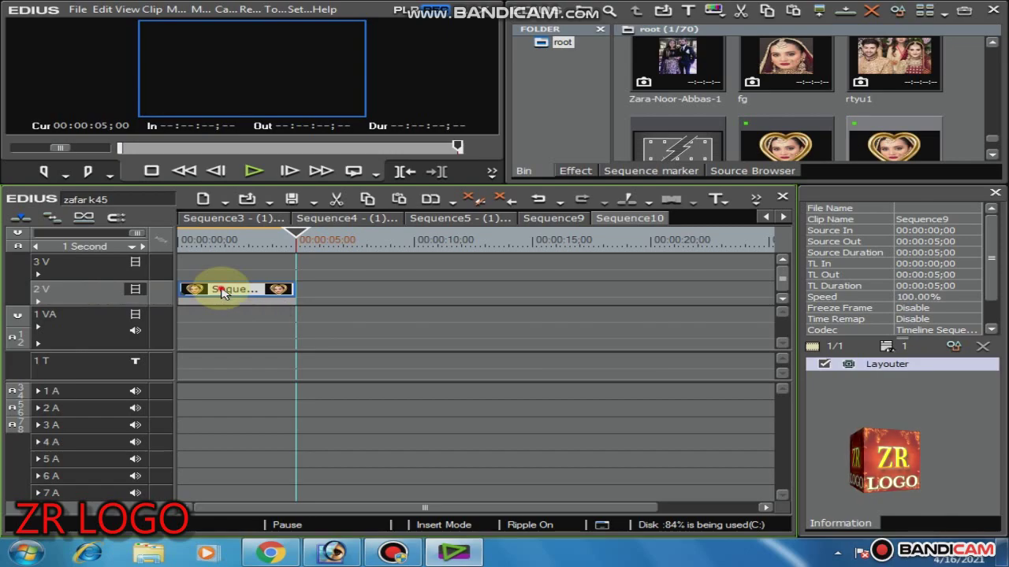
# Copy the 2V clip to track 1VA in overwrite mode and move the copy up to a Y position of -30.60 % in the Layouter.
pyautogui.moveTo(224, 293); pyautogui.dragTo(224, 316)
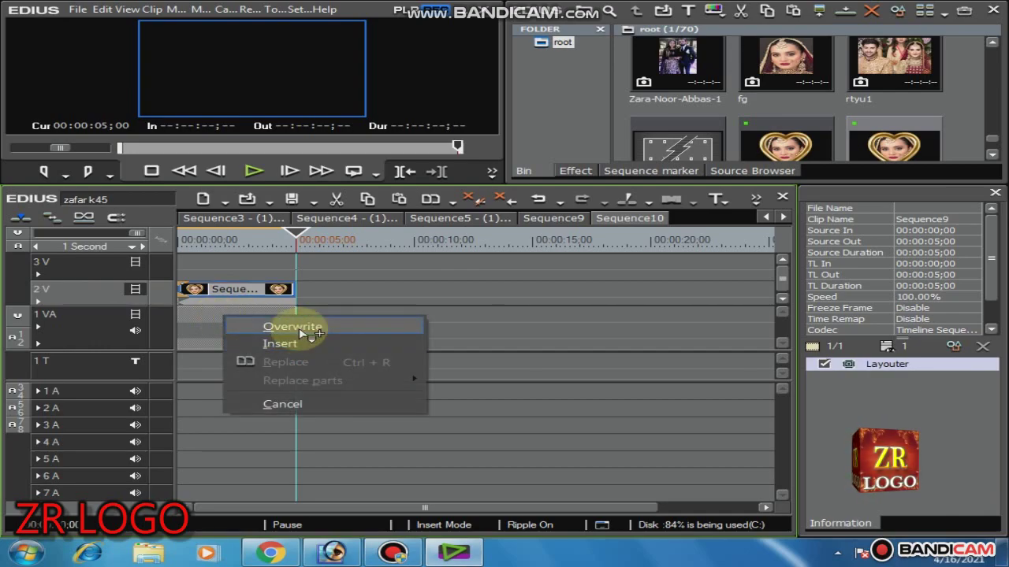
pyautogui.click(302, 333)
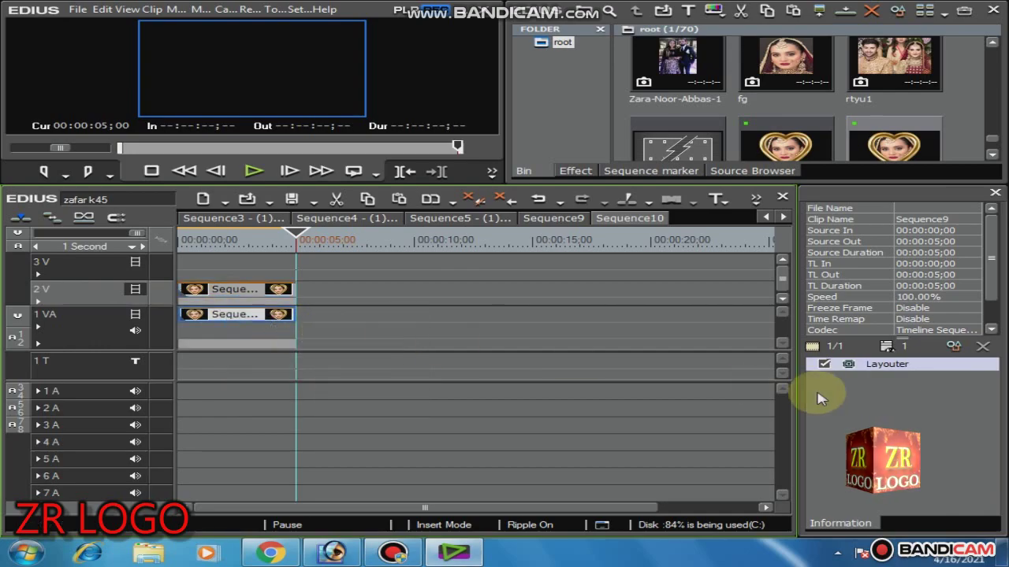
pyautogui.click(953, 346)
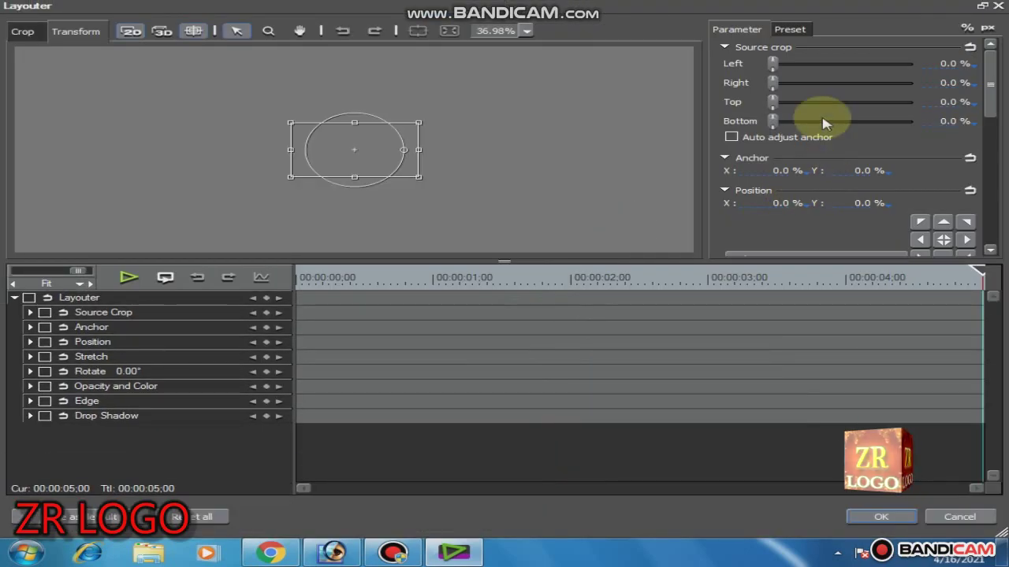
pyautogui.moveTo(991, 101)
pyautogui.mouseDown()
pyautogui.moveTo(1003, 239)
pyautogui.moveTo(990, 98)
pyautogui.mouseUp()
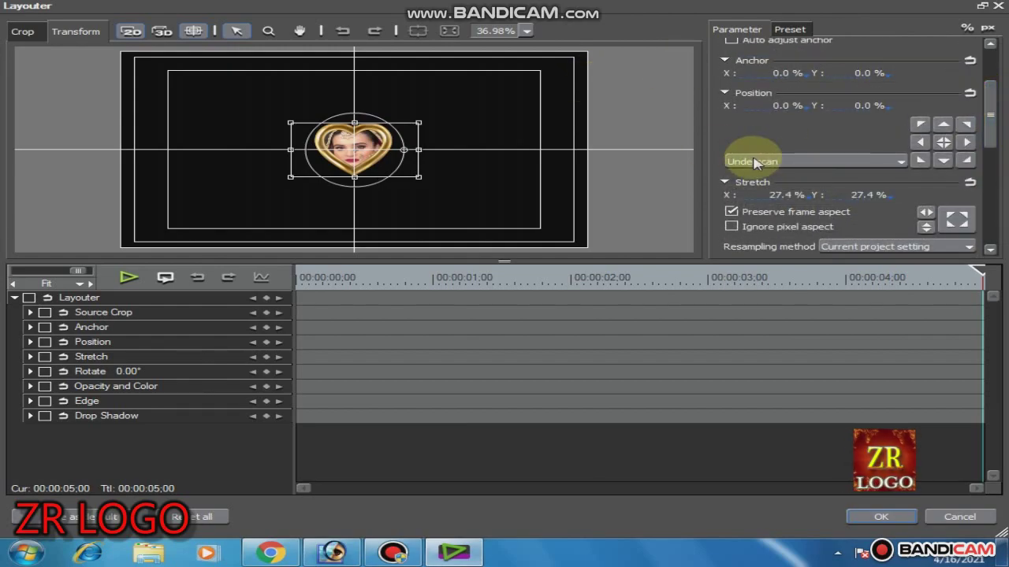
pyautogui.moveTo(864, 108); pyautogui.dragTo(861, 321)
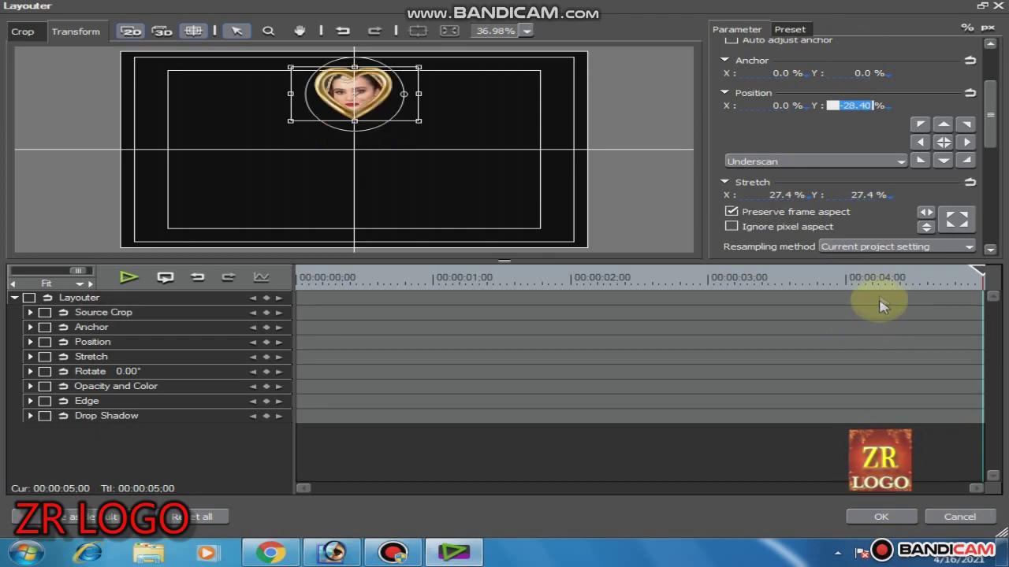
pyautogui.moveTo(850, 112); pyautogui.dragTo(849, 133)
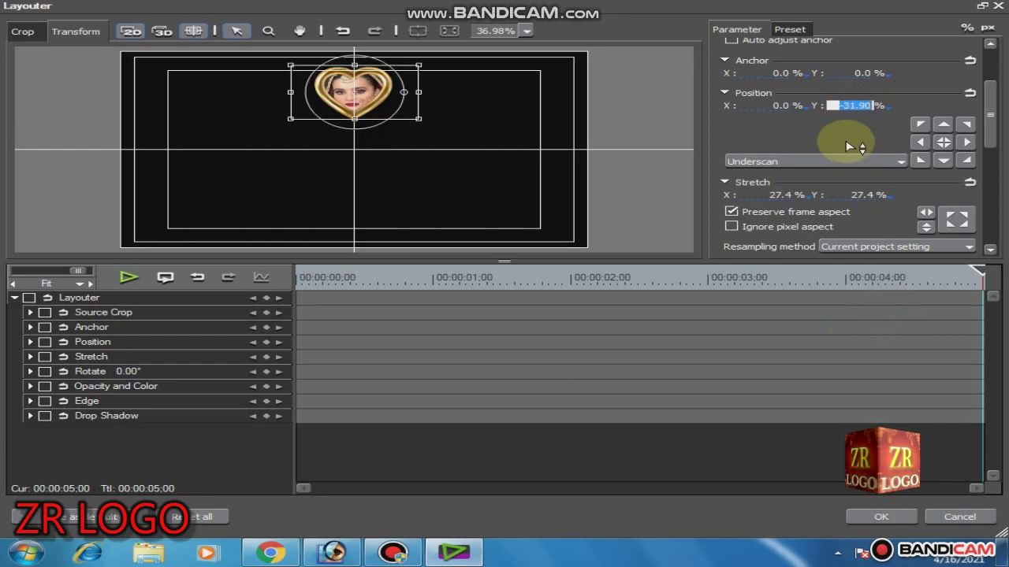
pyautogui.moveTo(848, 148)
pyautogui.mouseDown()
pyautogui.moveTo(841, 160)
pyautogui.moveTo(848, 147)
pyautogui.mouseUp()
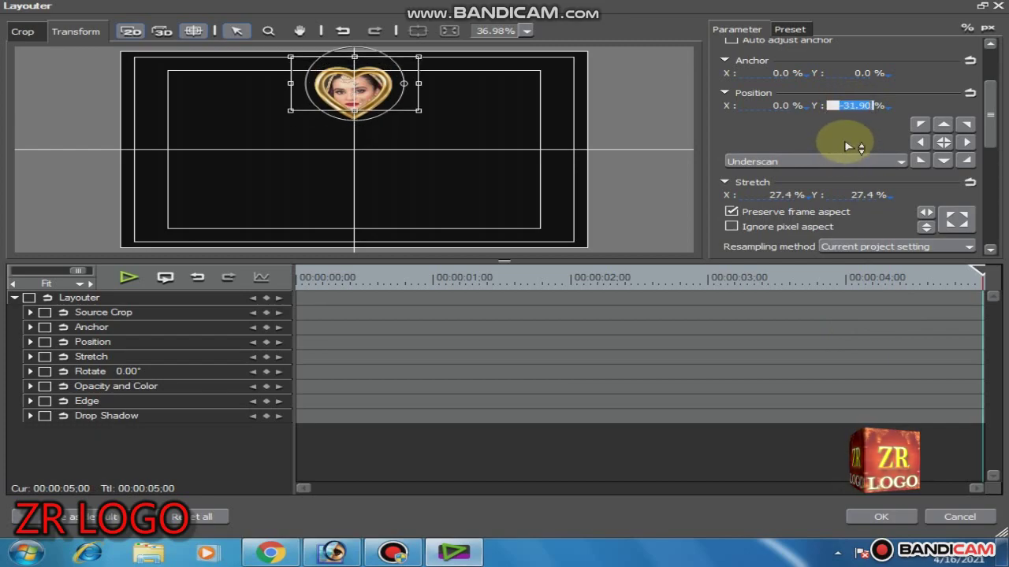
pyautogui.moveTo(850, 156); pyautogui.dragTo(849, 163)
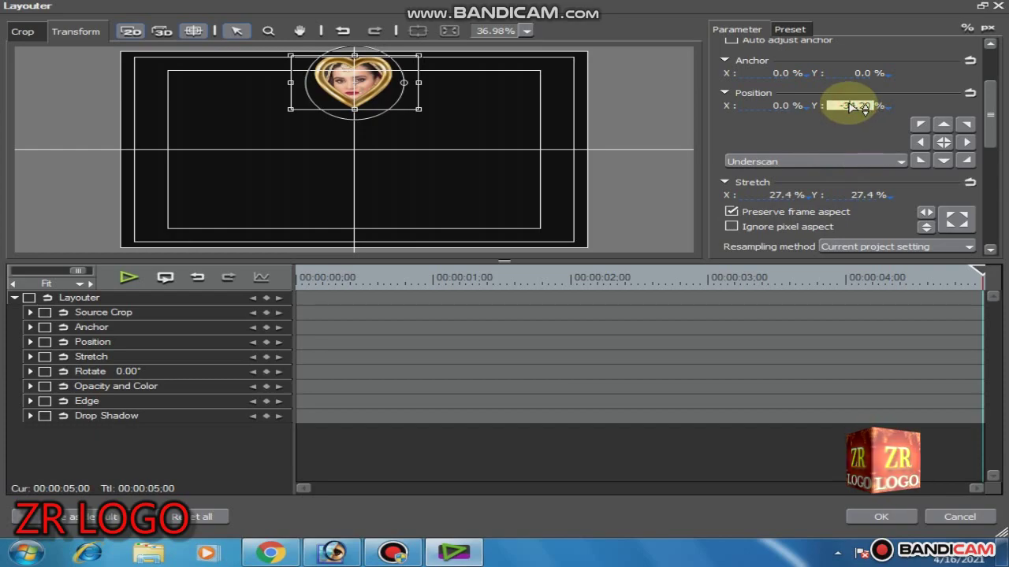
pyautogui.moveTo(853, 108); pyautogui.dragTo(852, 100)
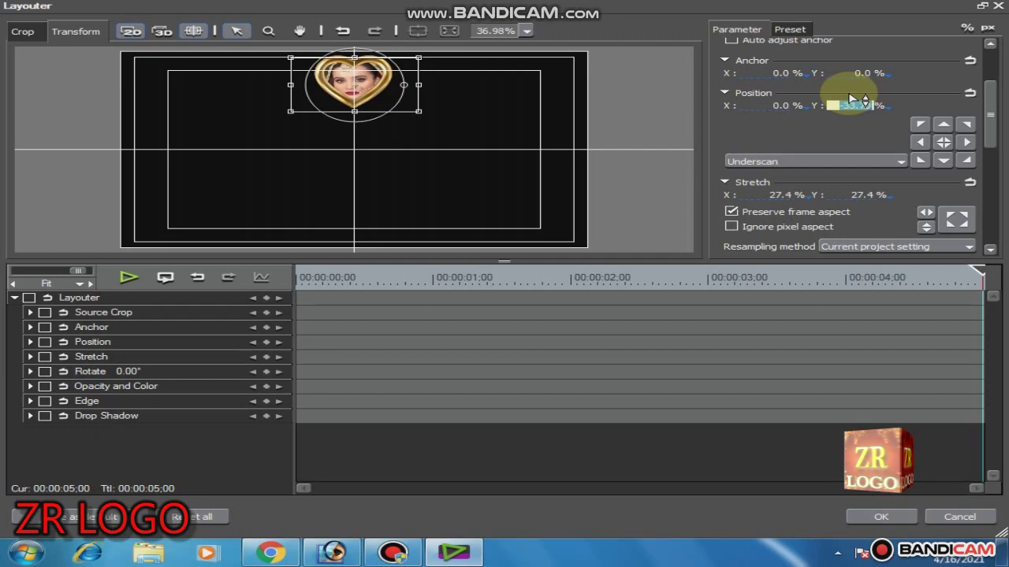
pyautogui.moveTo(850, 99); pyautogui.dragTo(850, 98)
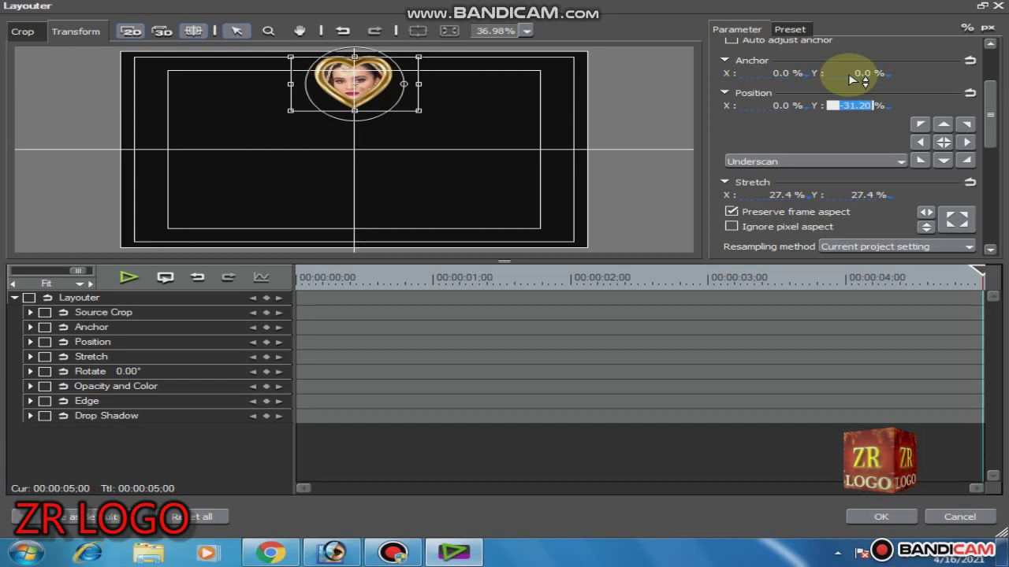
pyautogui.moveTo(851, 80); pyautogui.dragTo(854, 72)
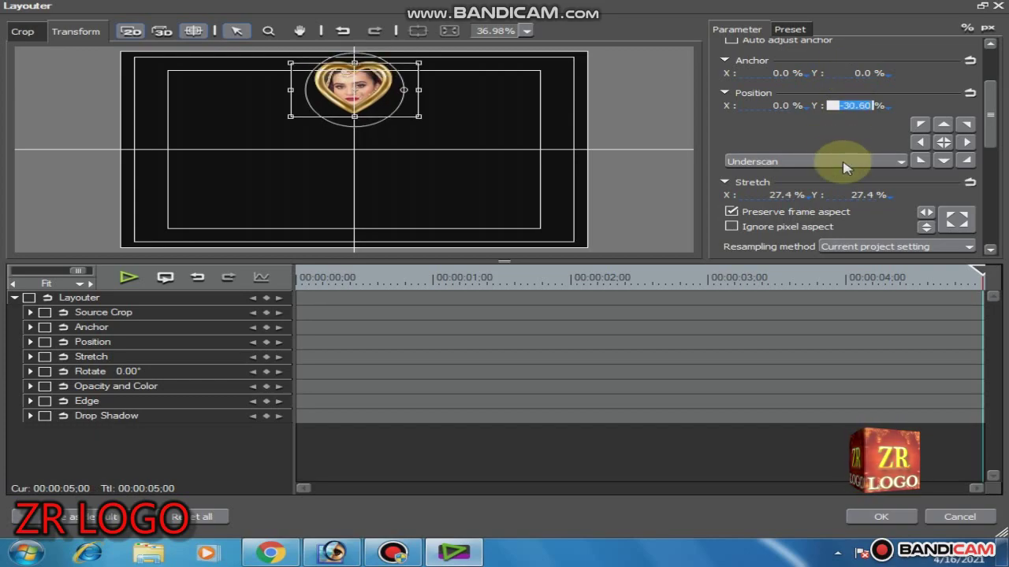
pyautogui.click(881, 517)
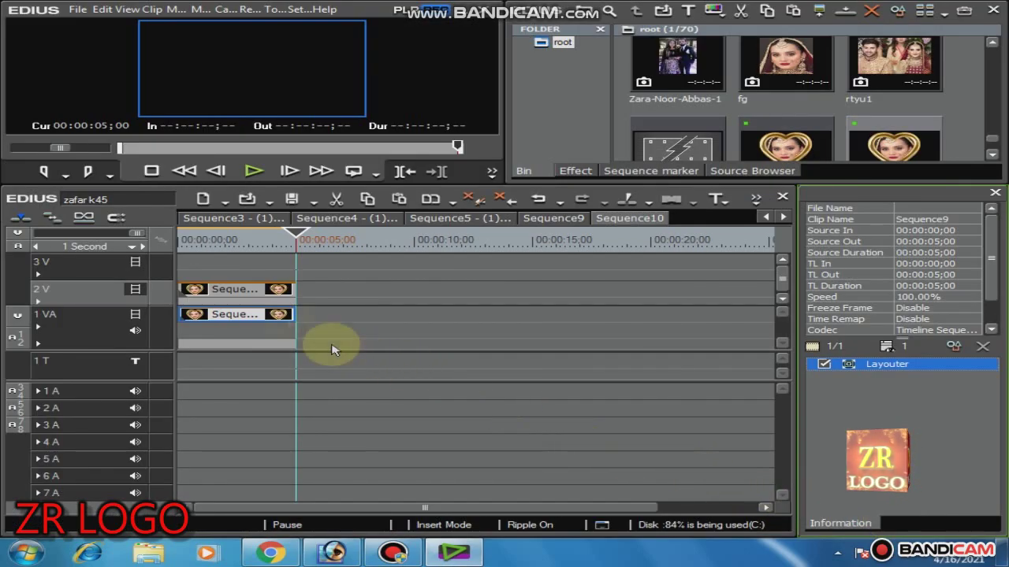
# Copy the 1VA clip to the start of track 3V and set the copy's Y position to 30.60 % in the Layouter.
pyautogui.moveTo(247, 315); pyautogui.dragTo(257, 270)
pyautogui.click(321, 282)
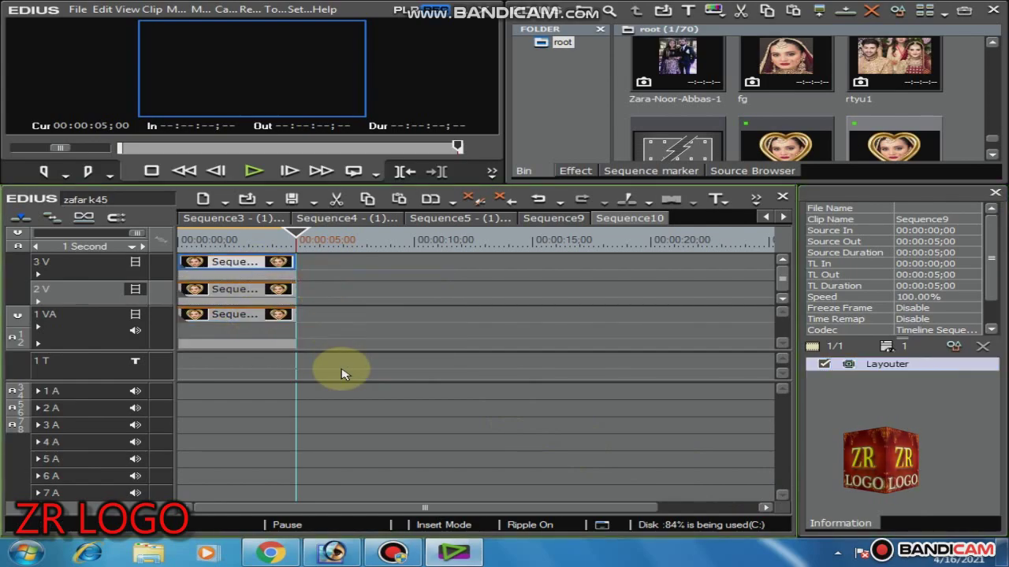
pyautogui.click(953, 347)
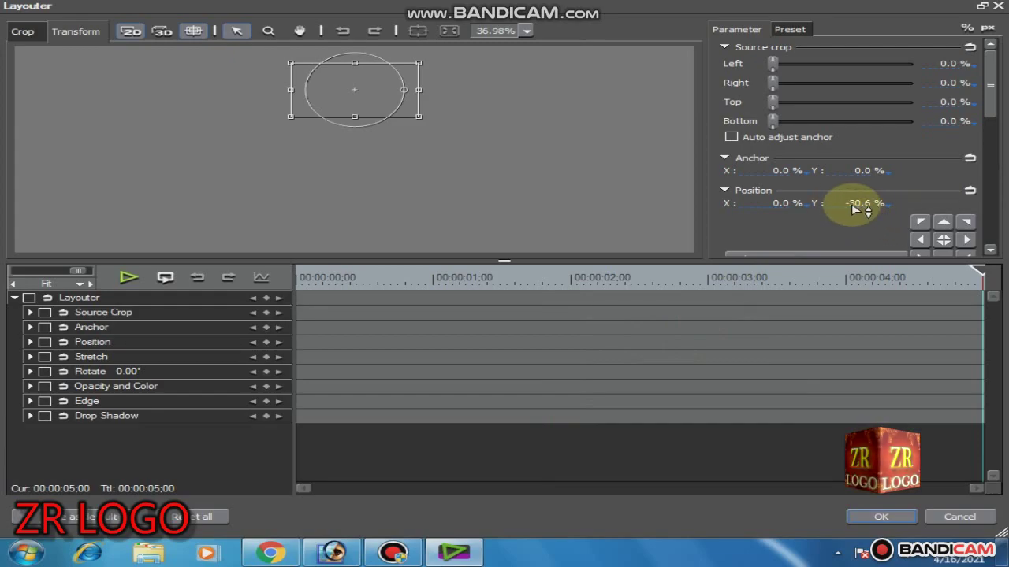
pyautogui.click(855, 207)
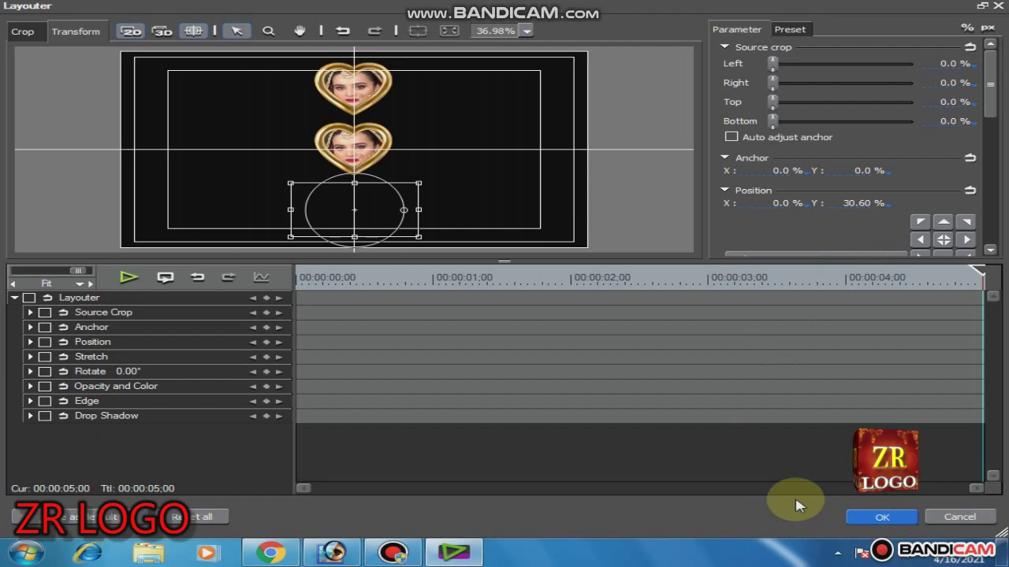
pyautogui.press('Return')
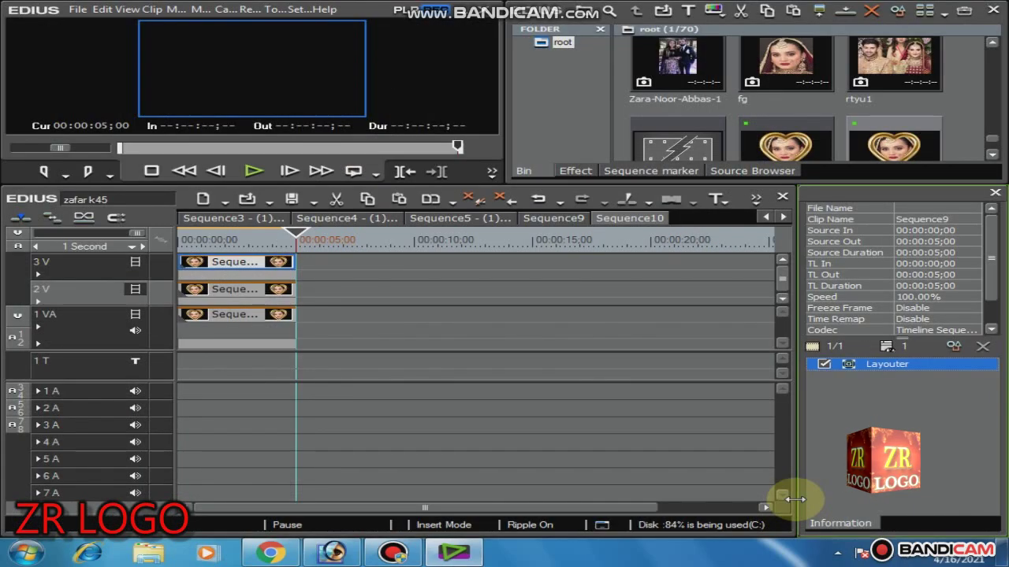
# Preview the three stacked hearts, set In and Out points at the clips' start and end, and move the cursor to 00:00:05;00.
pyautogui.moveTo(292, 236); pyautogui.dragTo(233, 237)
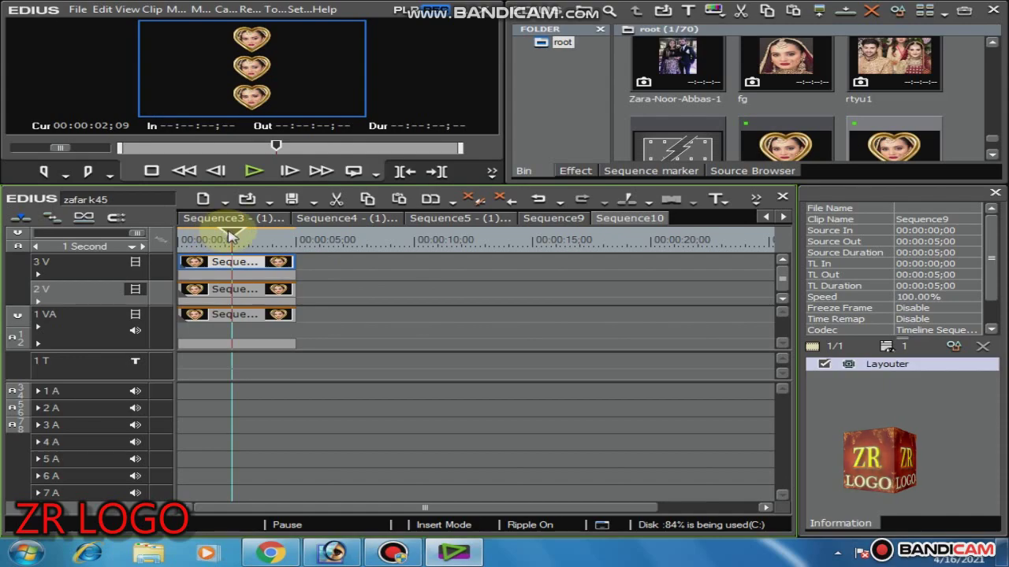
pyautogui.press('z')
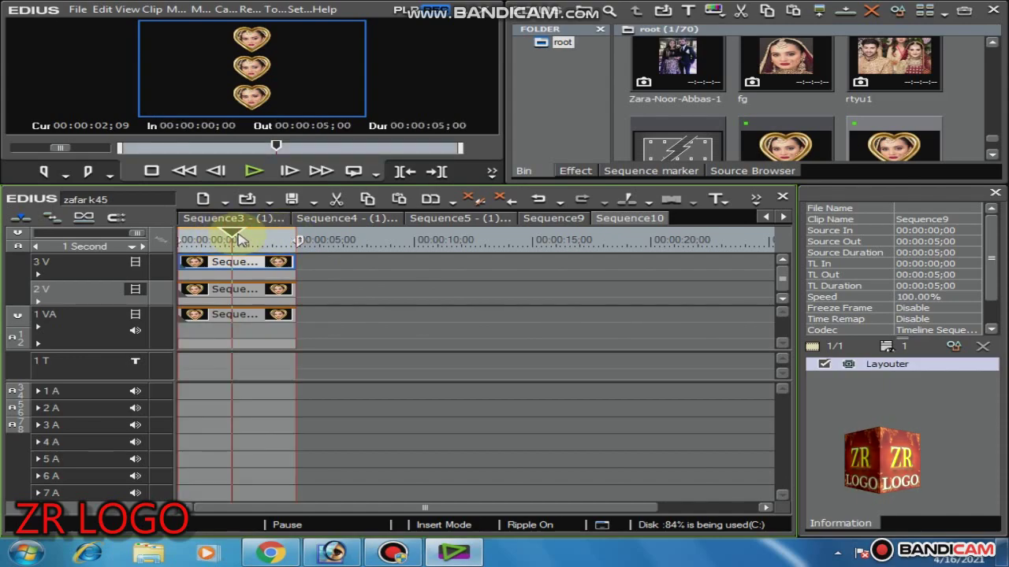
pyautogui.moveTo(249, 241); pyautogui.dragTo(299, 240)
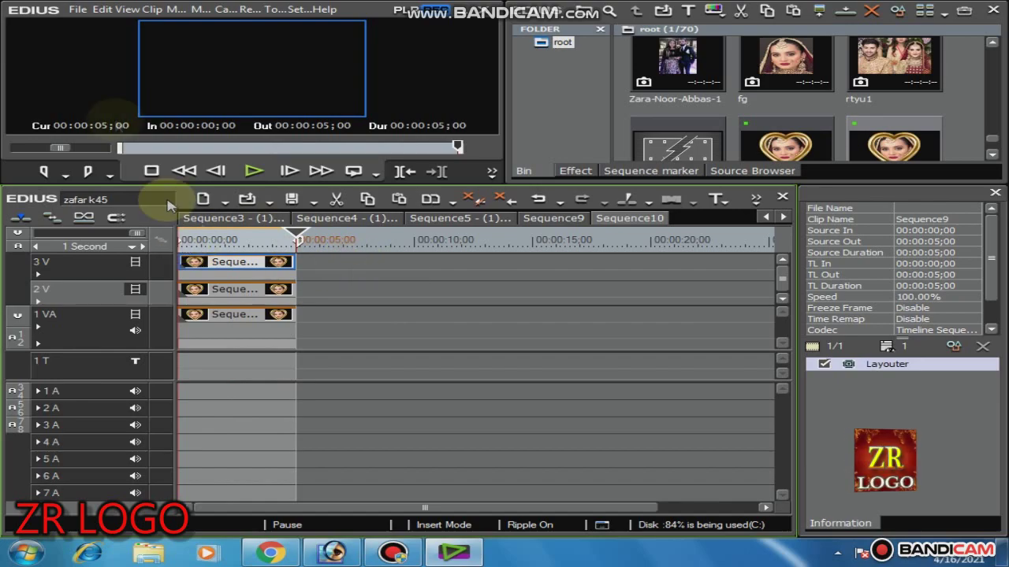
# Add the range between the In and Out points of the stacked-hearts timeline to the bin as a sequence.
pyautogui.click(102, 9)
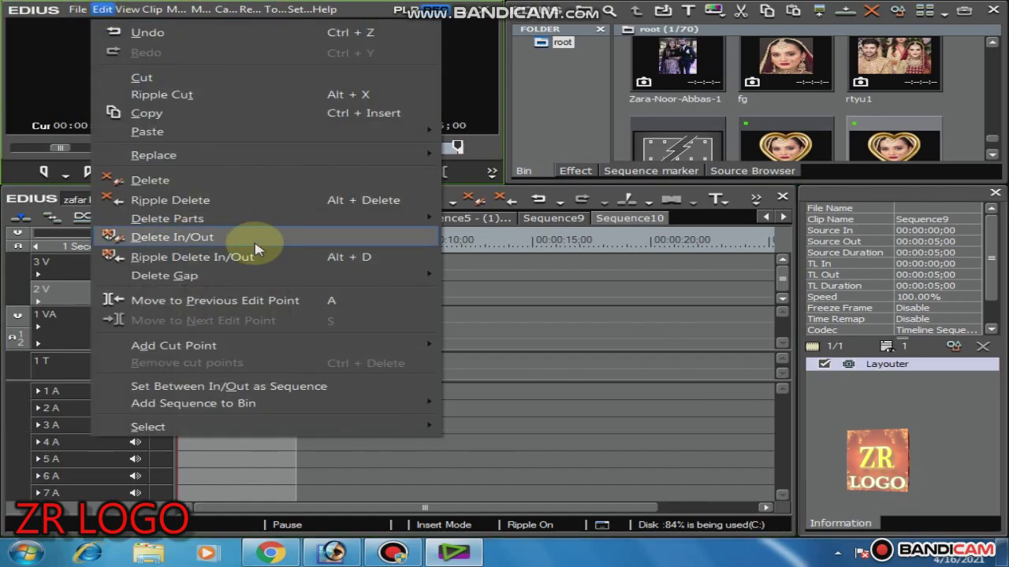
pyautogui.click(621, 274)
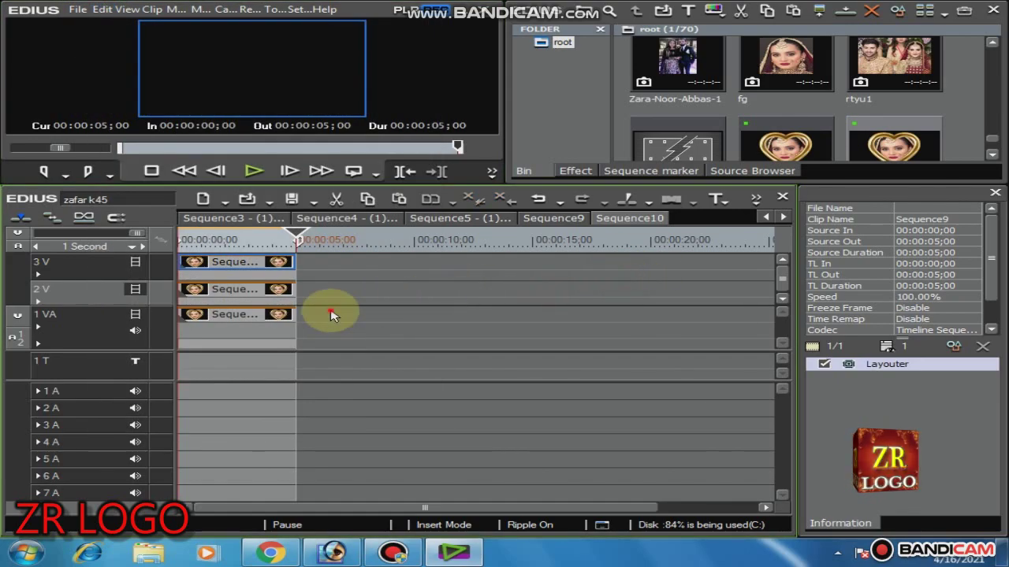
pyautogui.click(255, 287)
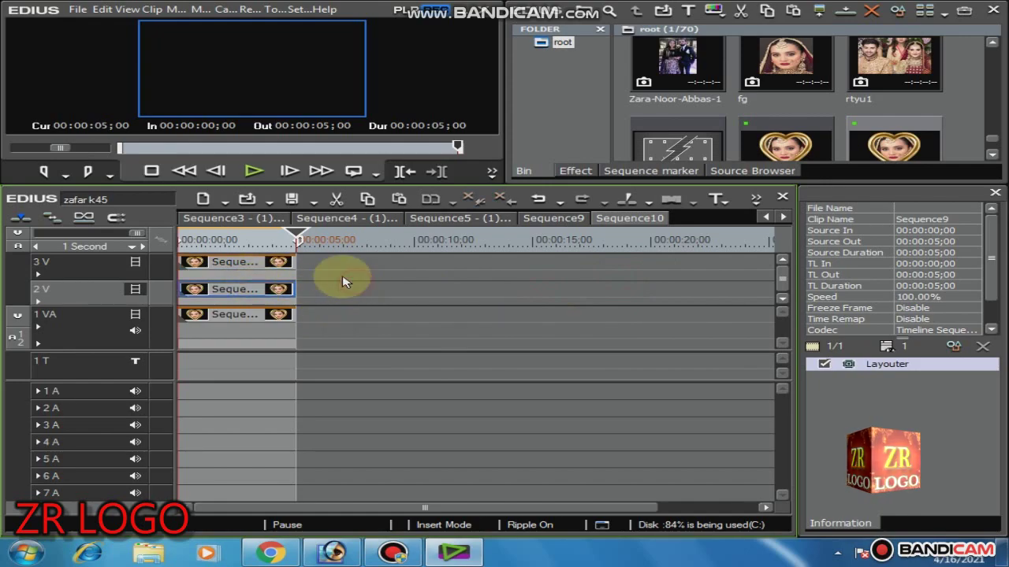
pyautogui.click(103, 10)
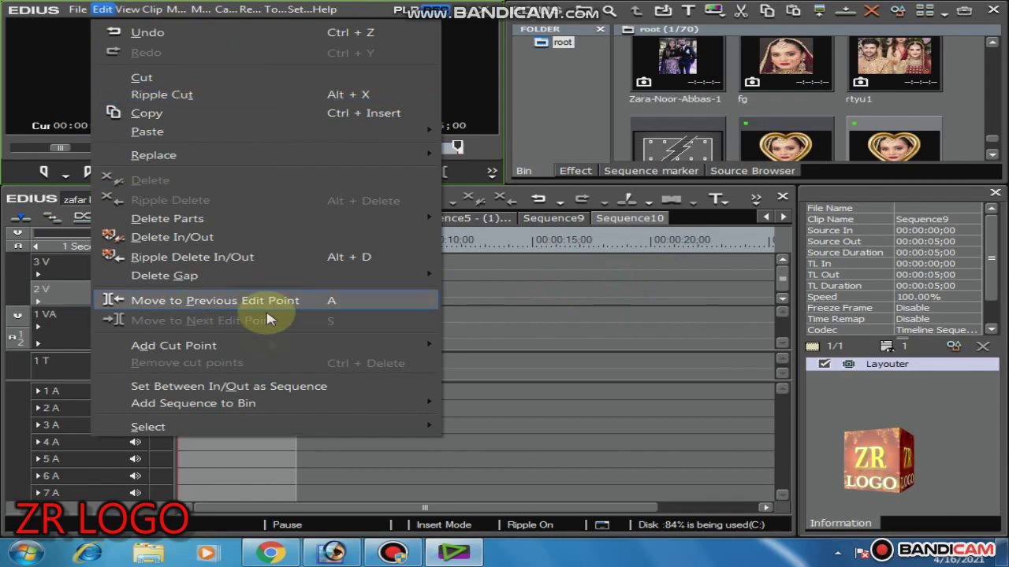
pyautogui.moveTo(387, 403)
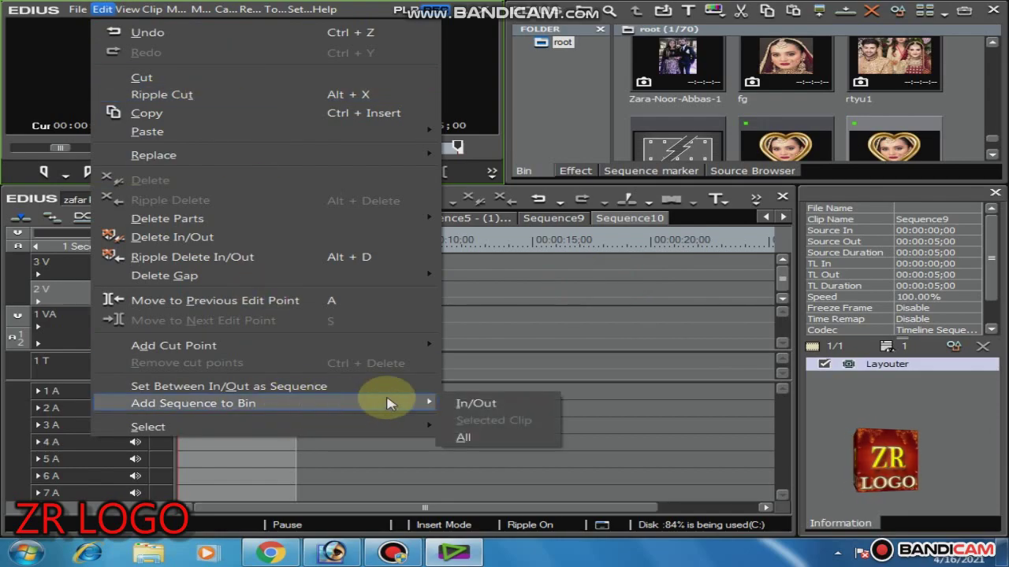
pyautogui.click(465, 404)
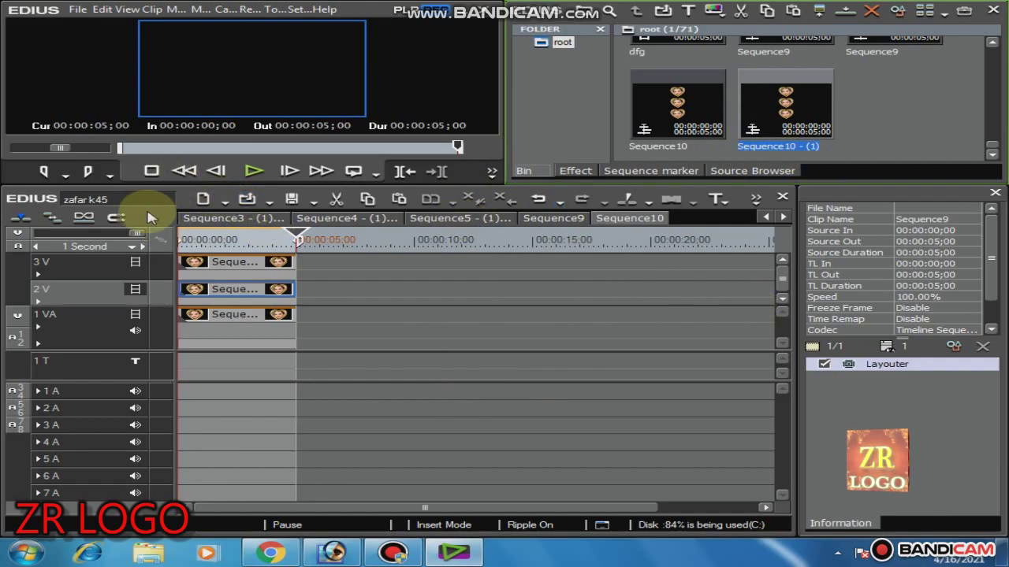
# Create a new sequence, place Sequence10 - (1) at the start of track 2V, and ungroup its video and audio.
pyautogui.click(202, 199)
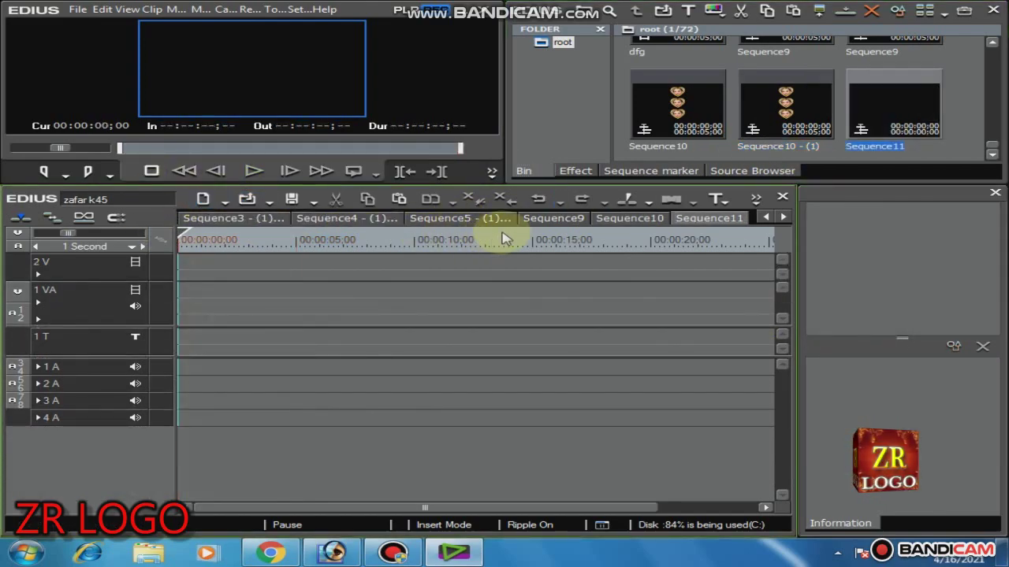
pyautogui.moveTo(784, 99); pyautogui.dragTo(206, 273)
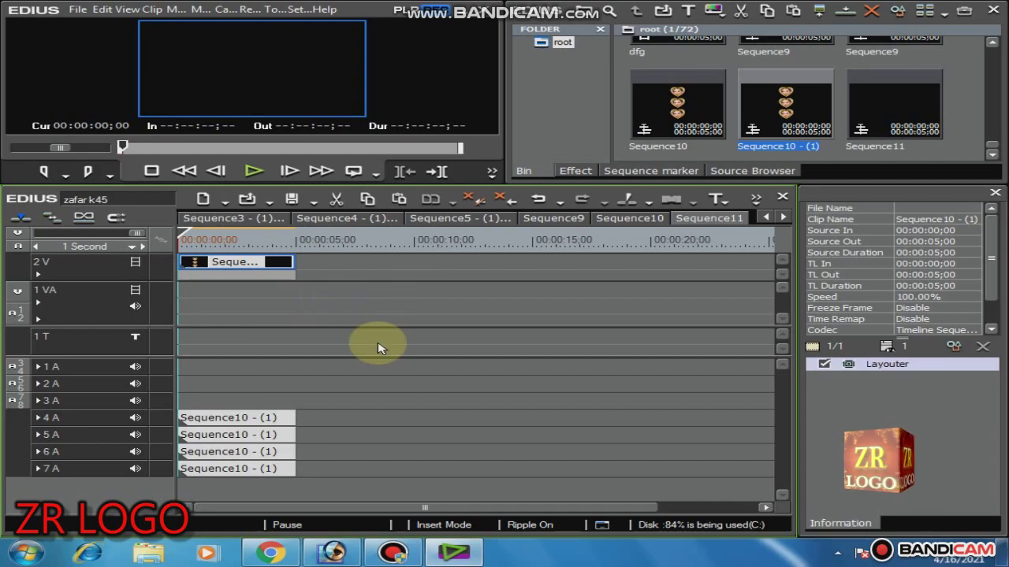
pyautogui.rightClick(234, 266)
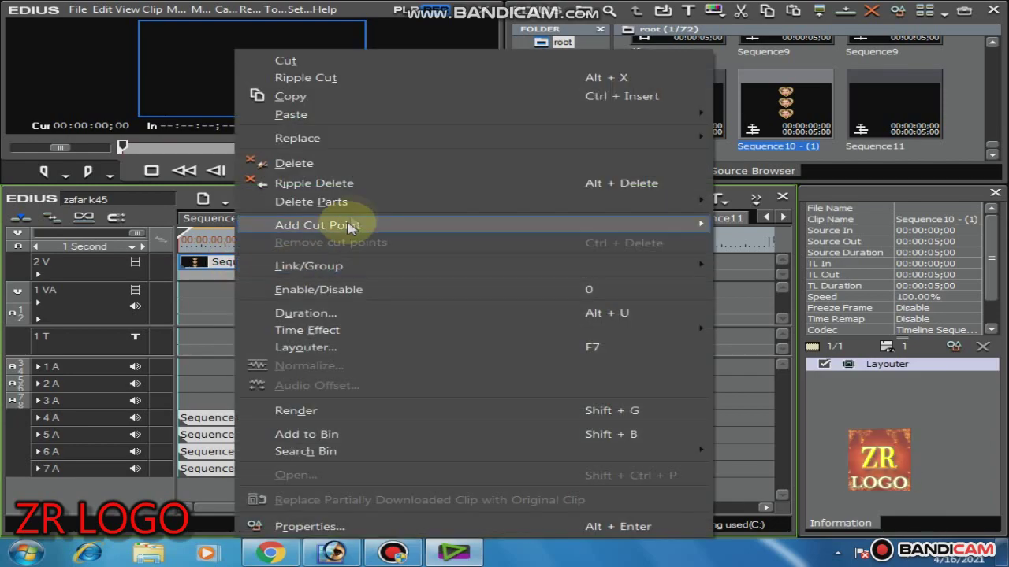
pyautogui.moveTo(425, 267)
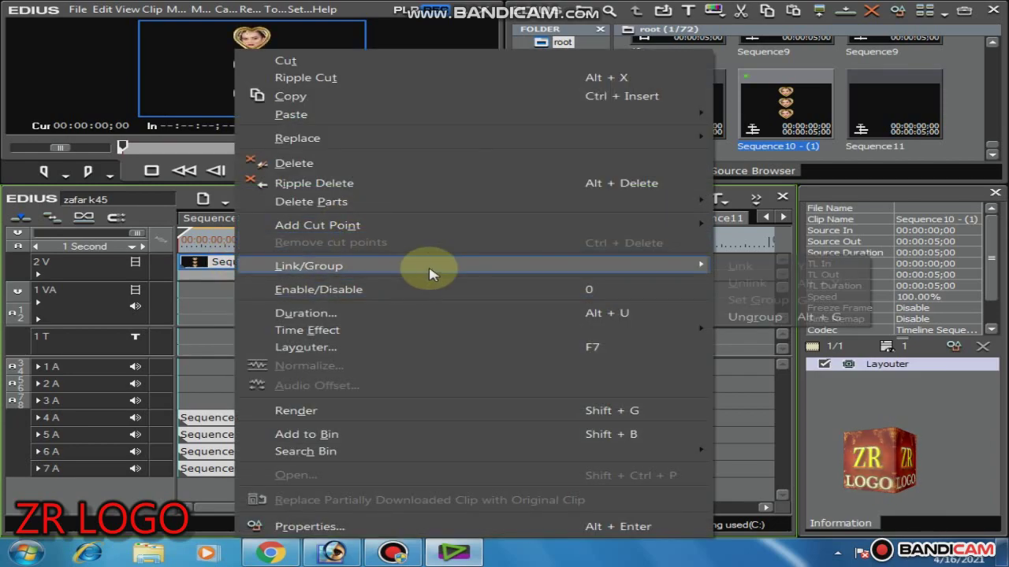
pyautogui.click(769, 316)
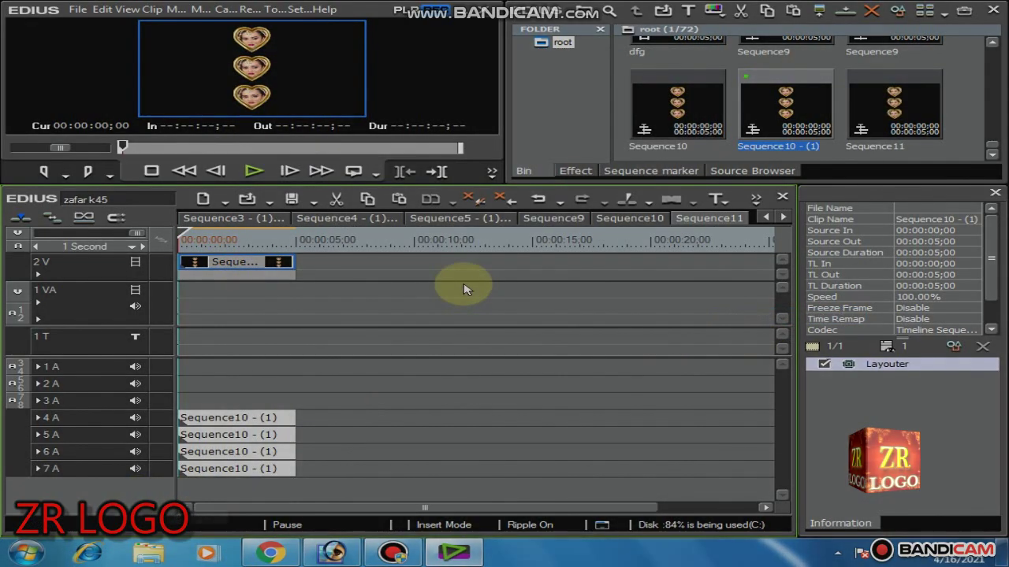
pyautogui.click(503, 199)
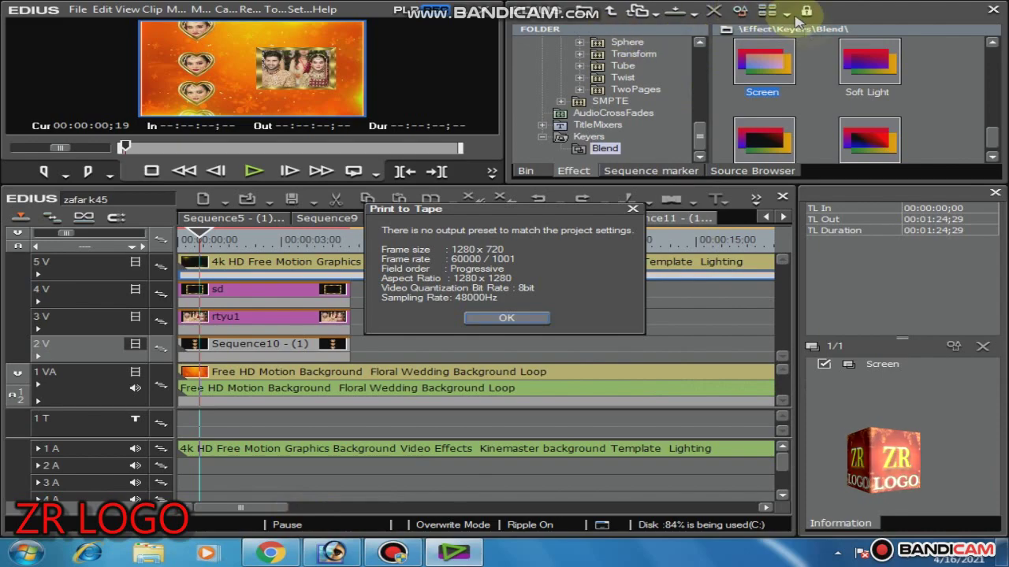
# Dismiss the Print to Tape notice and open the 3D GREEN SCREEN folder on drive E for adding clips to the bin.
pyautogui.click(506, 318)
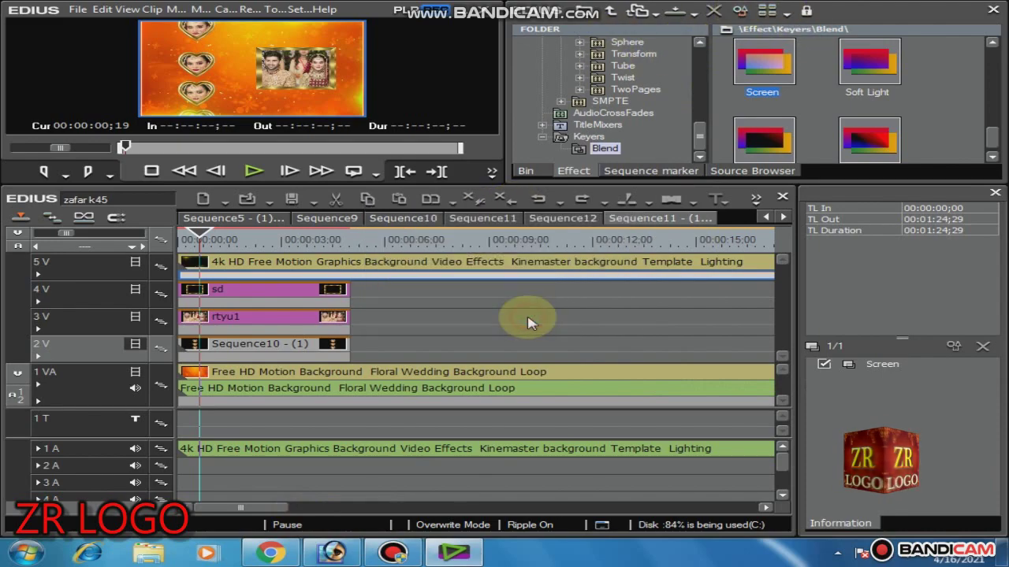
pyautogui.click(533, 171)
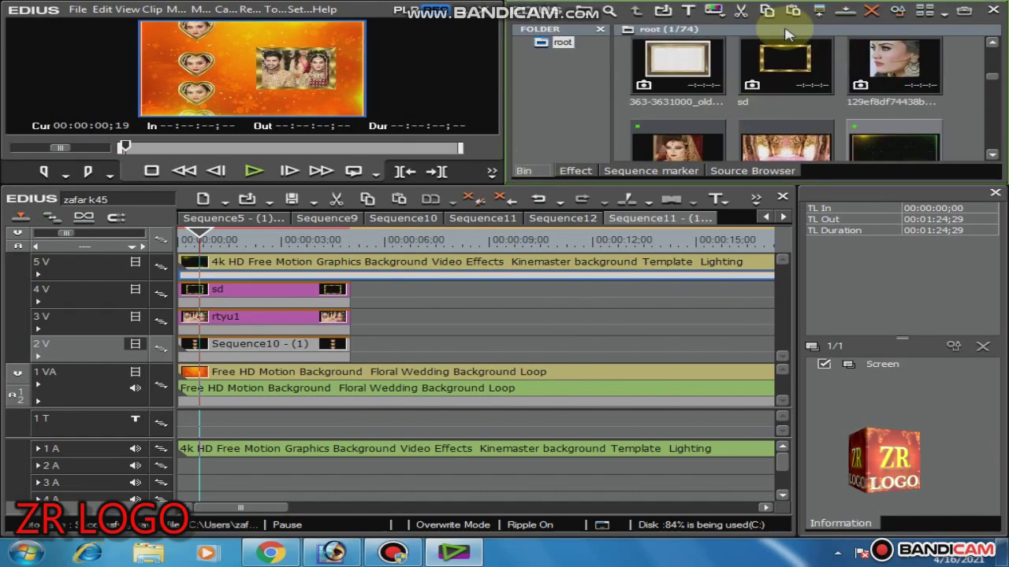
pyautogui.click(663, 10)
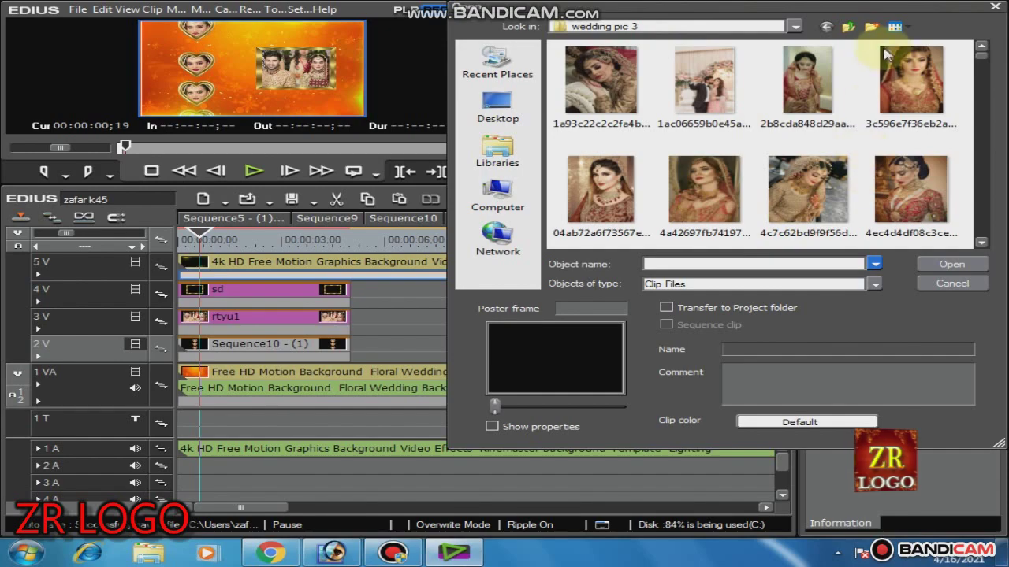
pyautogui.click(505, 188)
pyautogui.doubleClick(662, 154)
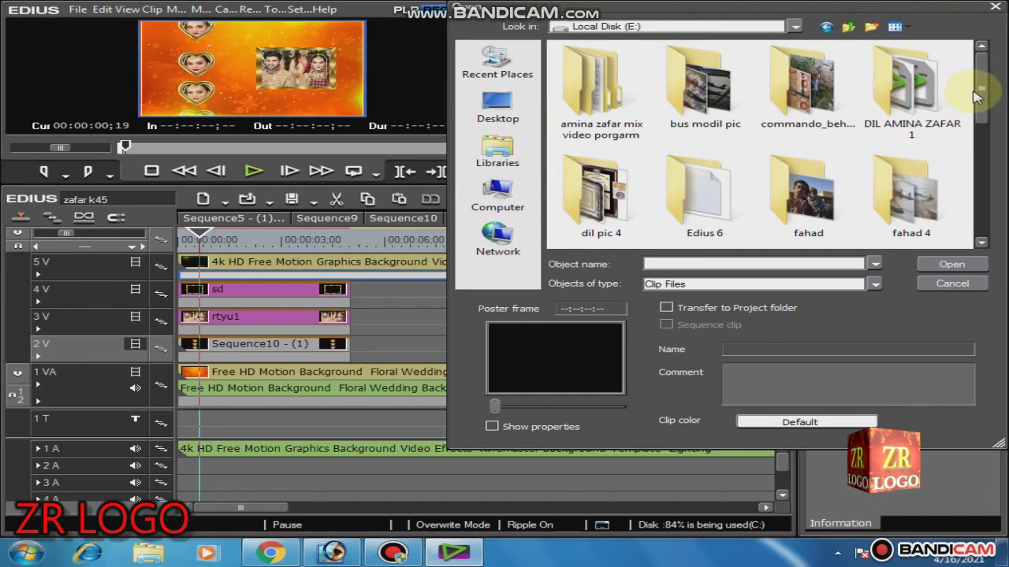
pyautogui.doubleClick(591, 93)
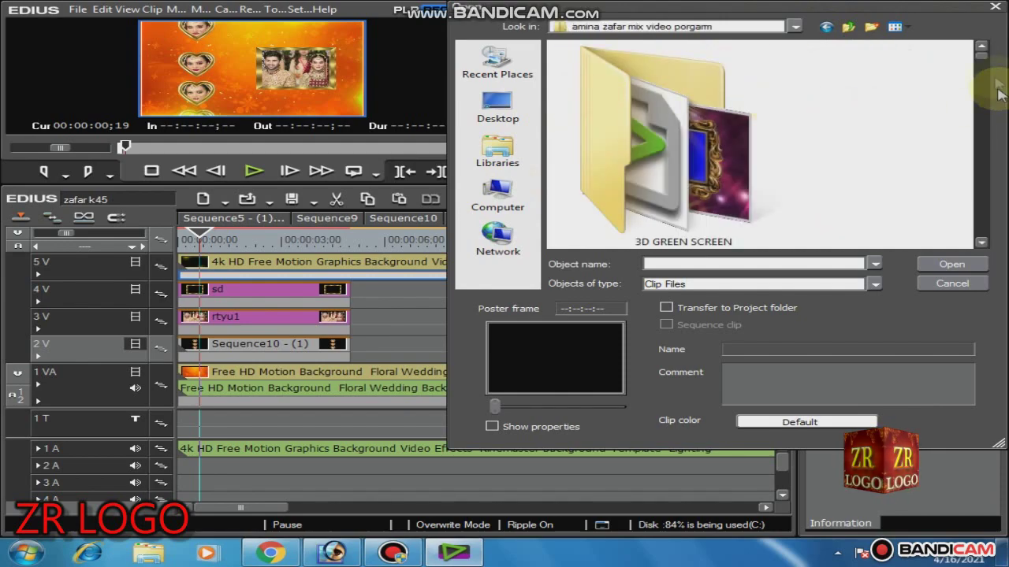
pyautogui.scroll(-3, 990, 63)
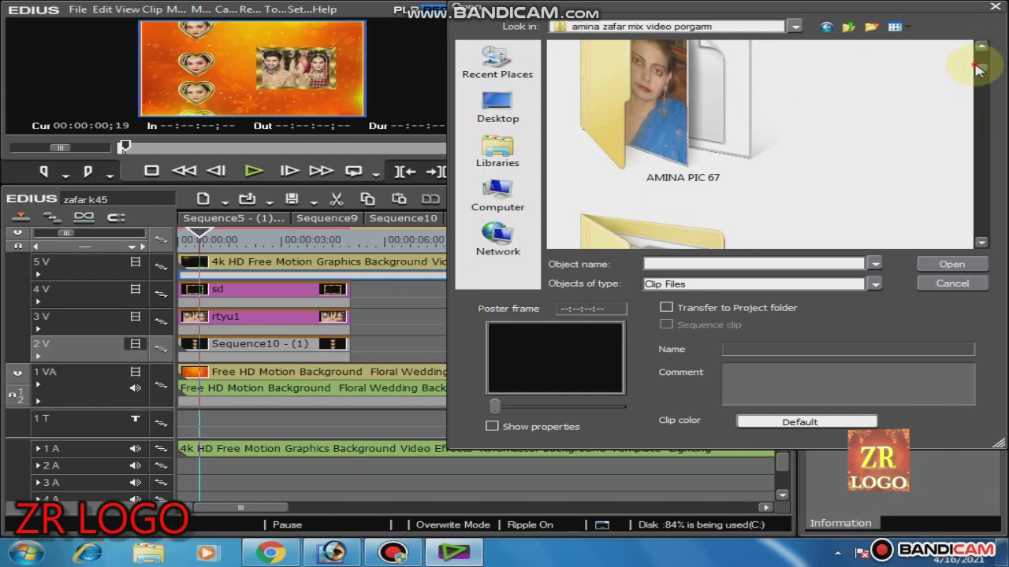
pyautogui.scroll(3, 981, 63)
pyautogui.doubleClick(651, 117)
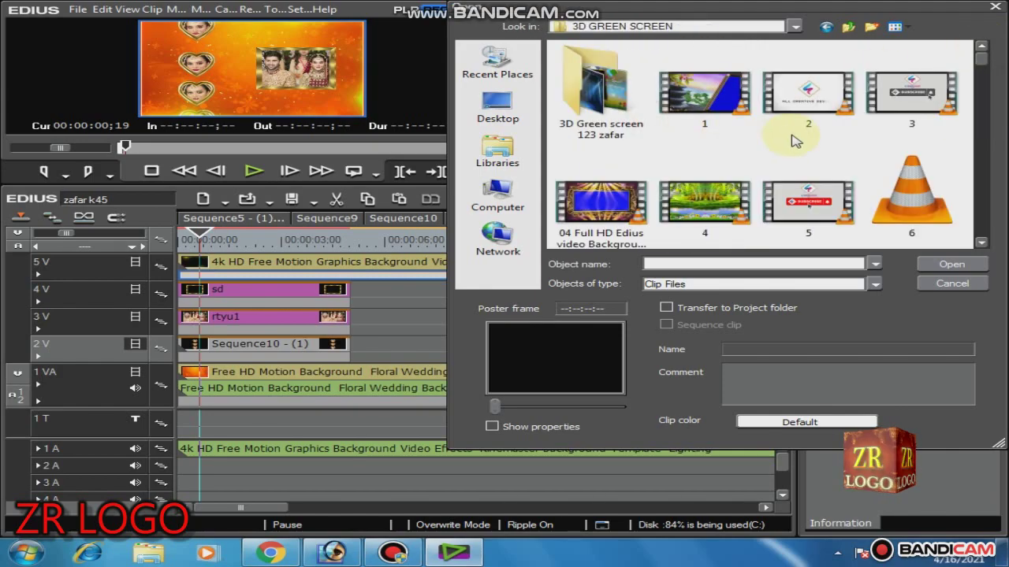
# Select clip 4 in the 3D GREEN SCREEN folder and look through the thumbnails down to the last clips.
pyautogui.click(709, 202)
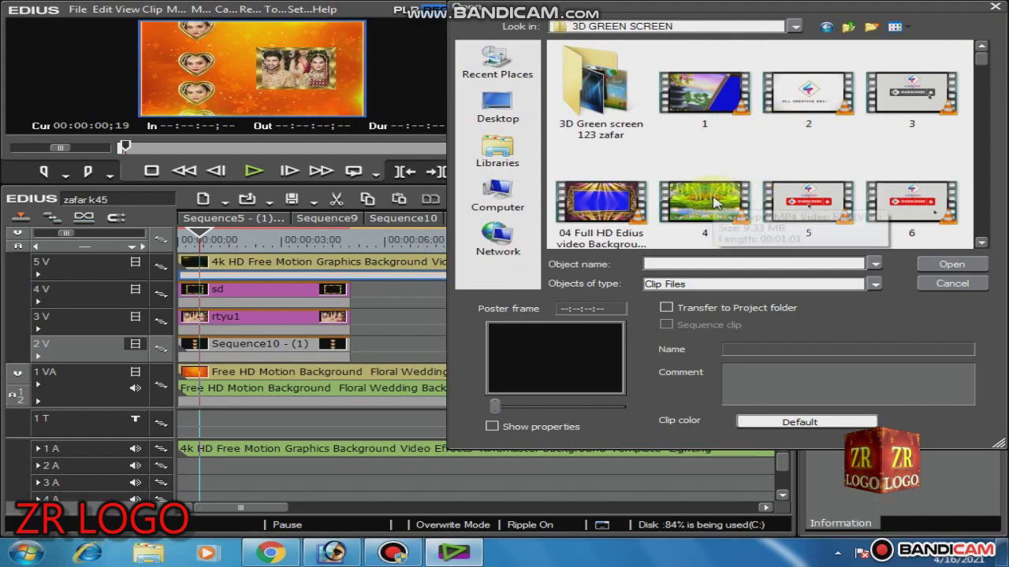
pyautogui.scroll(-2, 714, 203)
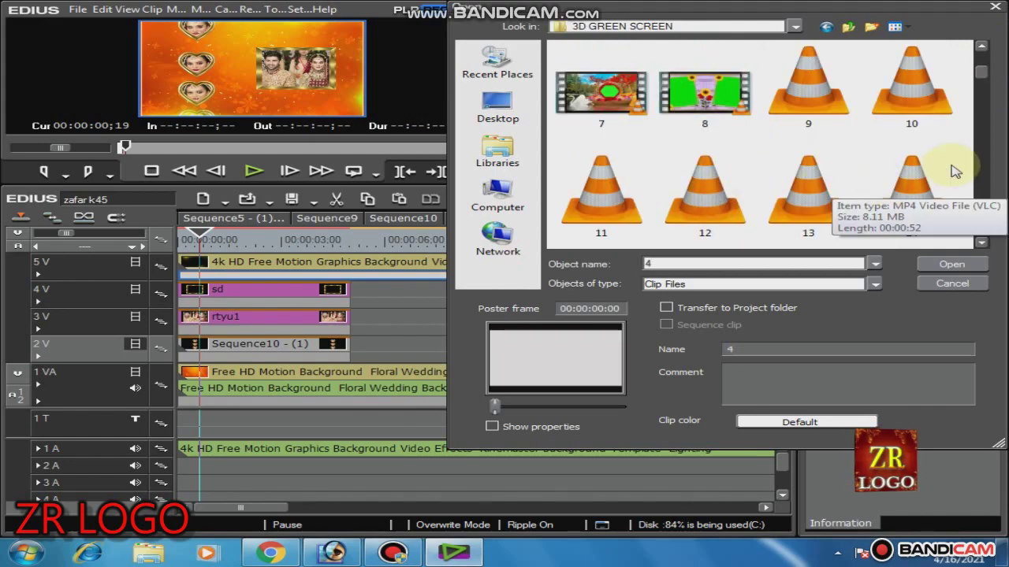
pyautogui.scroll(-8, 955, 172)
pyautogui.scroll(-12, 955, 172)
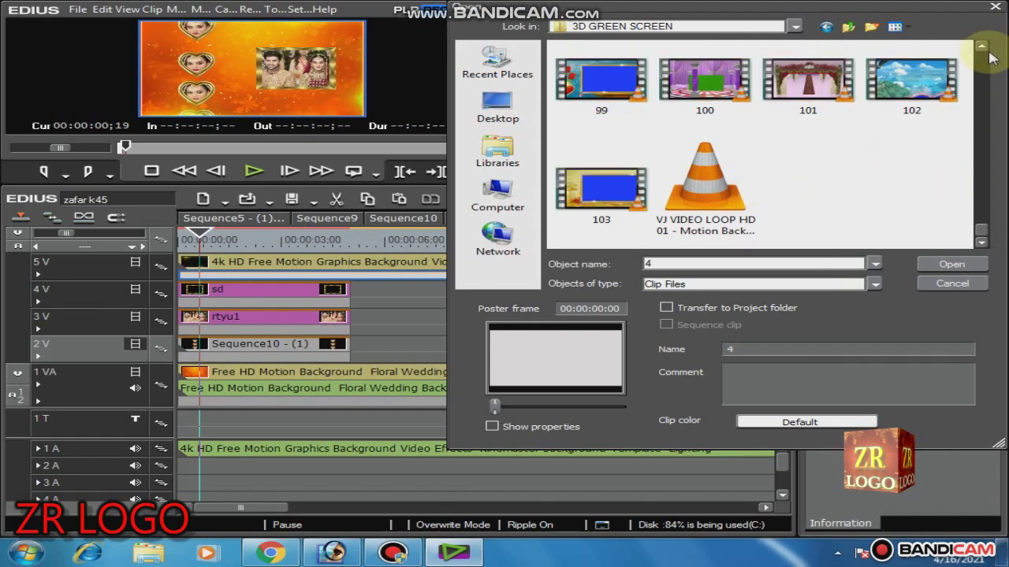
# Examine the clip thumbnails in the 3D GREEN SCREEN folder backwards from clip 103 to clip 43.
pyautogui.click(984, 48)
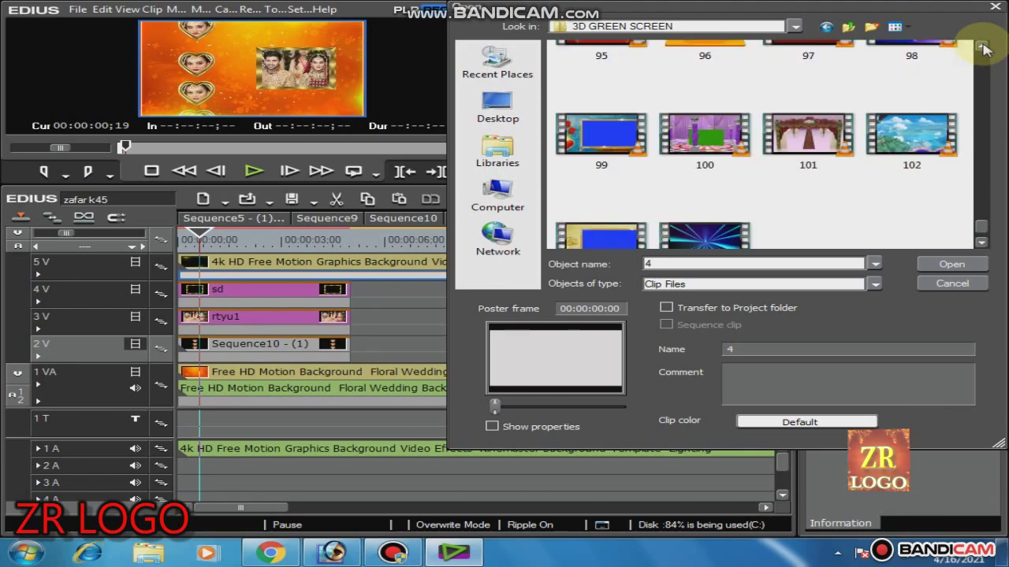
pyautogui.click(983, 48)
pyautogui.click(984, 47)
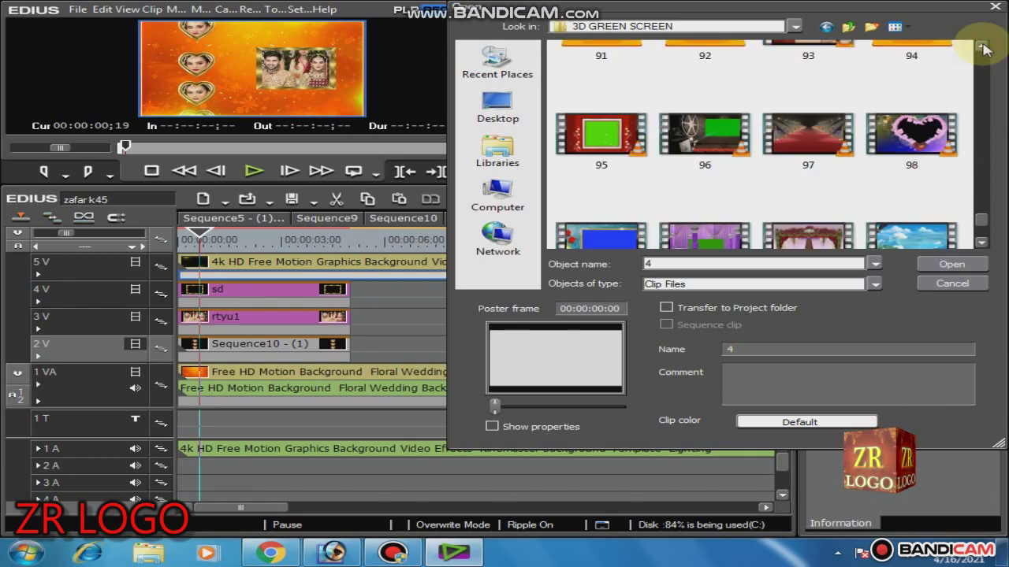
pyautogui.click(984, 47)
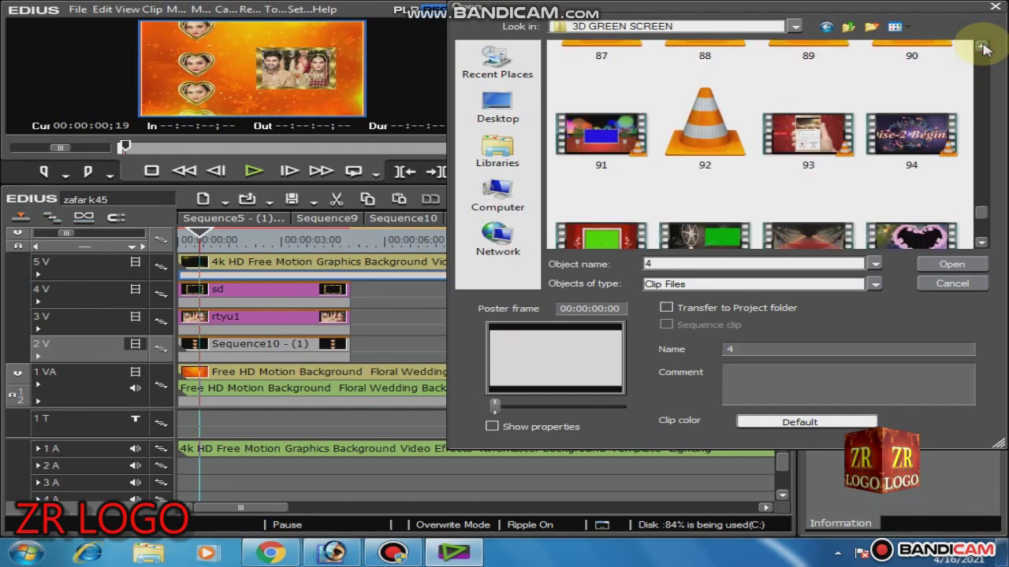
pyautogui.click(984, 47)
pyautogui.click(984, 47)
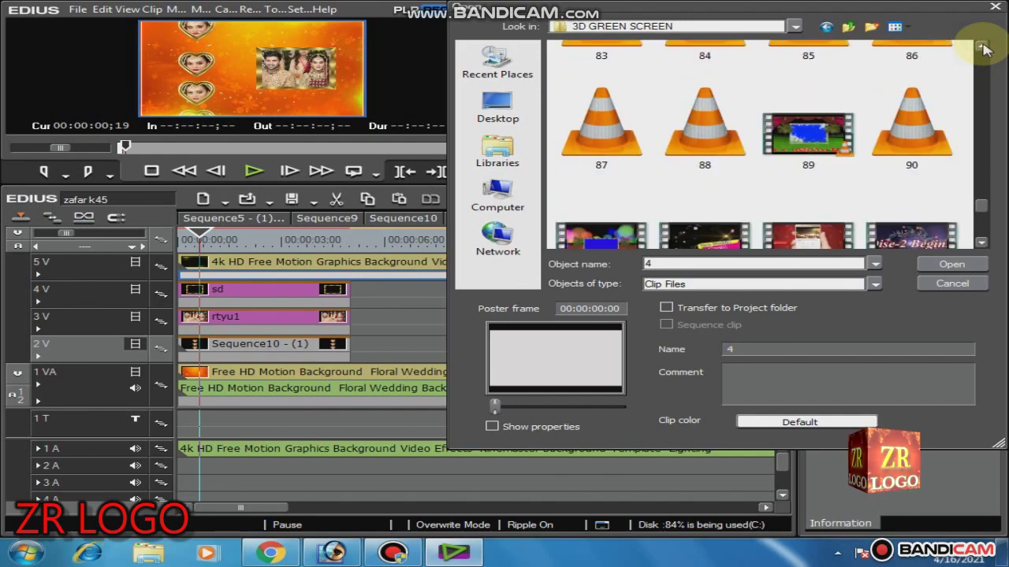
pyautogui.click(983, 47)
pyautogui.click(983, 47)
pyautogui.click(983, 47)
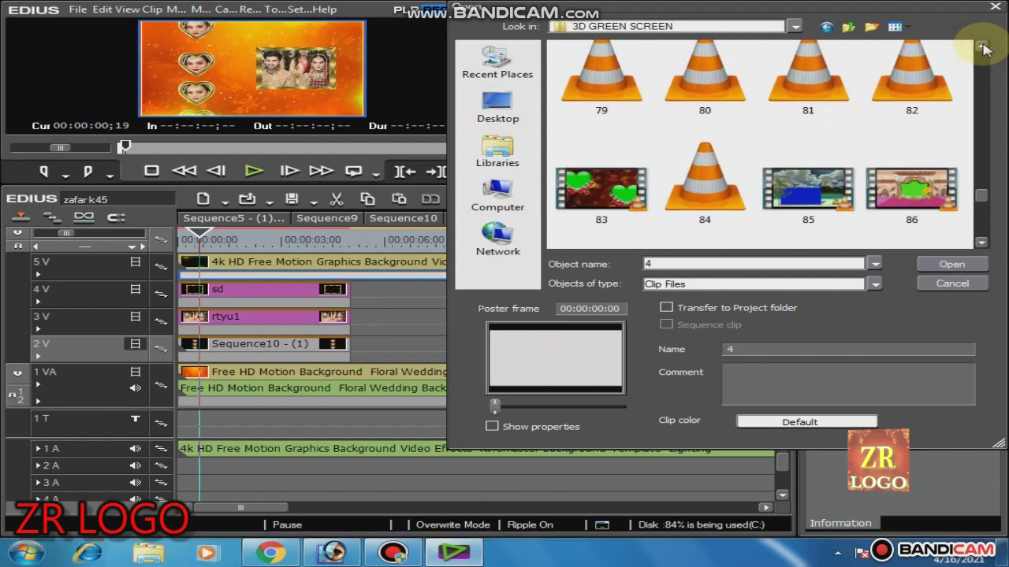
pyautogui.click(984, 48)
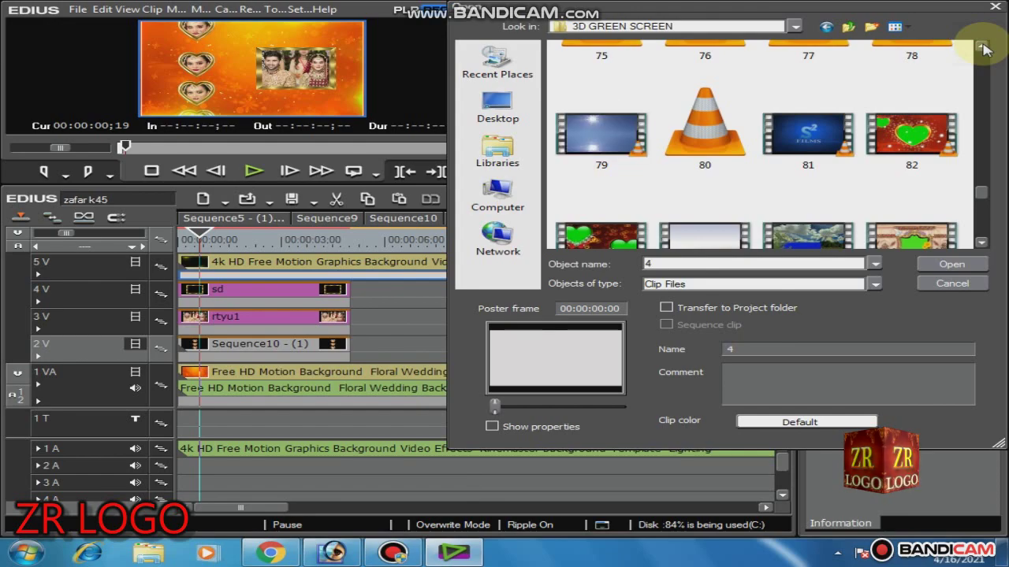
pyautogui.click(984, 47)
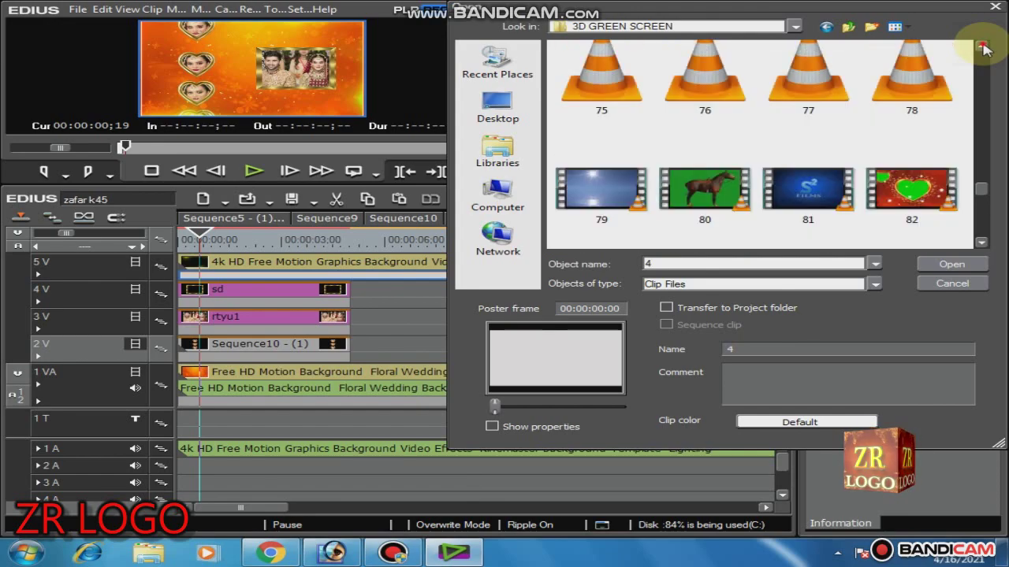
pyautogui.click(983, 47)
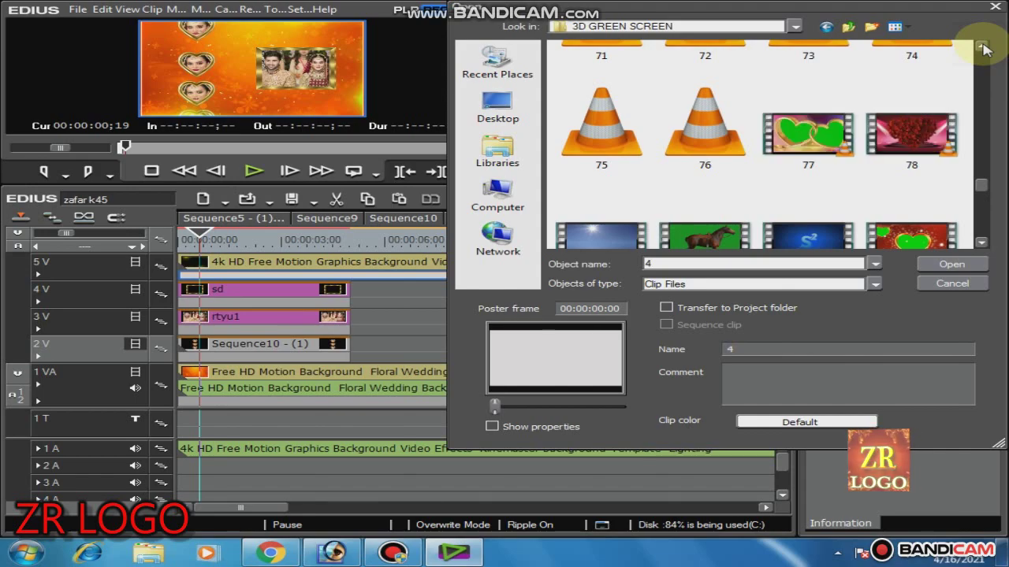
pyautogui.click(984, 48)
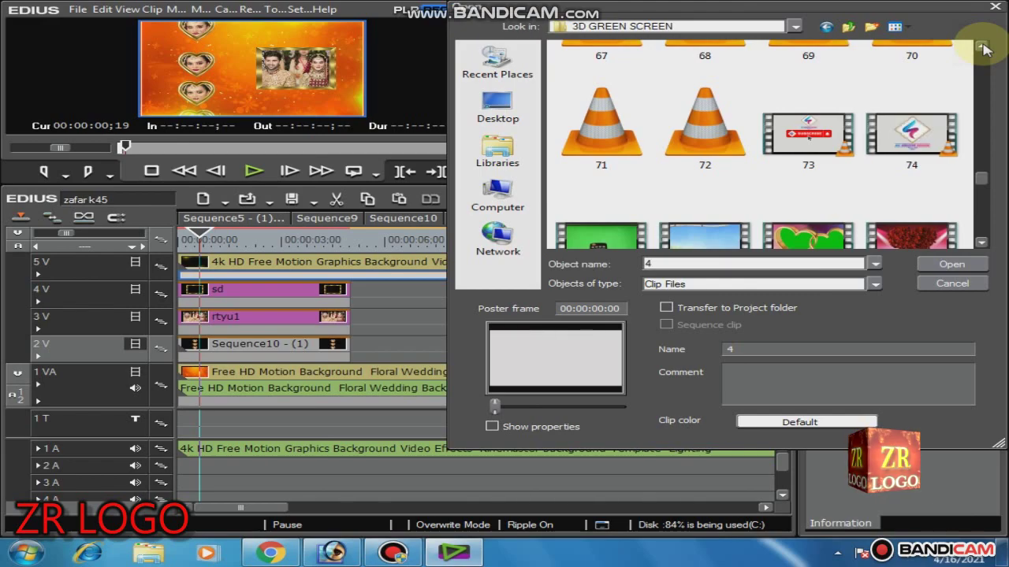
pyautogui.click(983, 47)
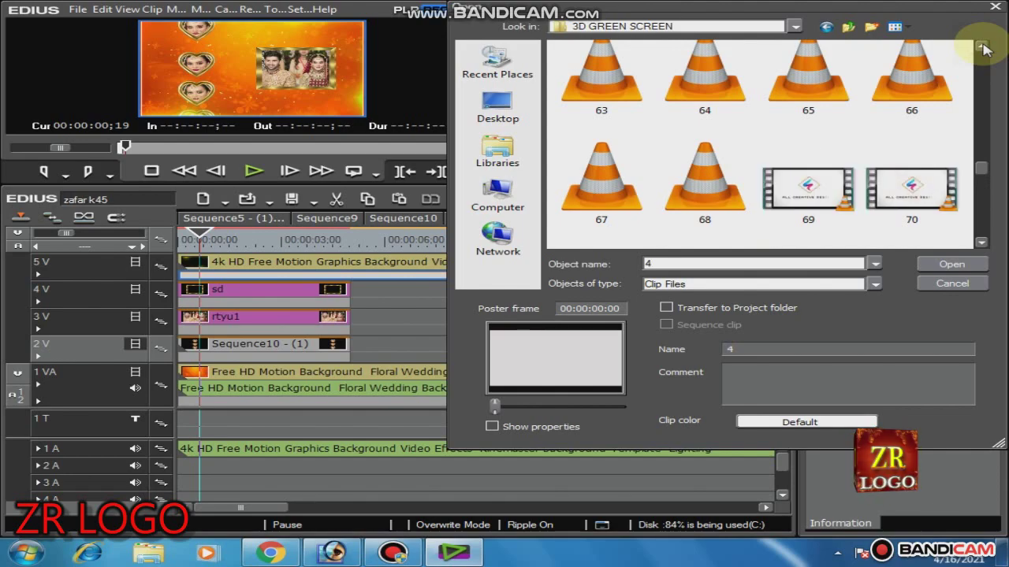
pyautogui.click(984, 48)
pyautogui.click(984, 47)
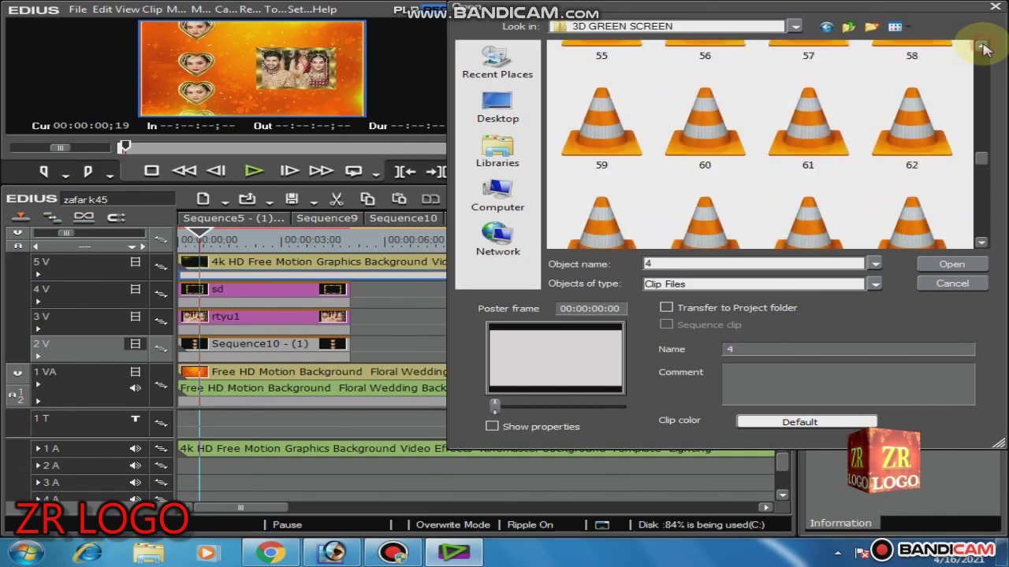
pyautogui.click(983, 48)
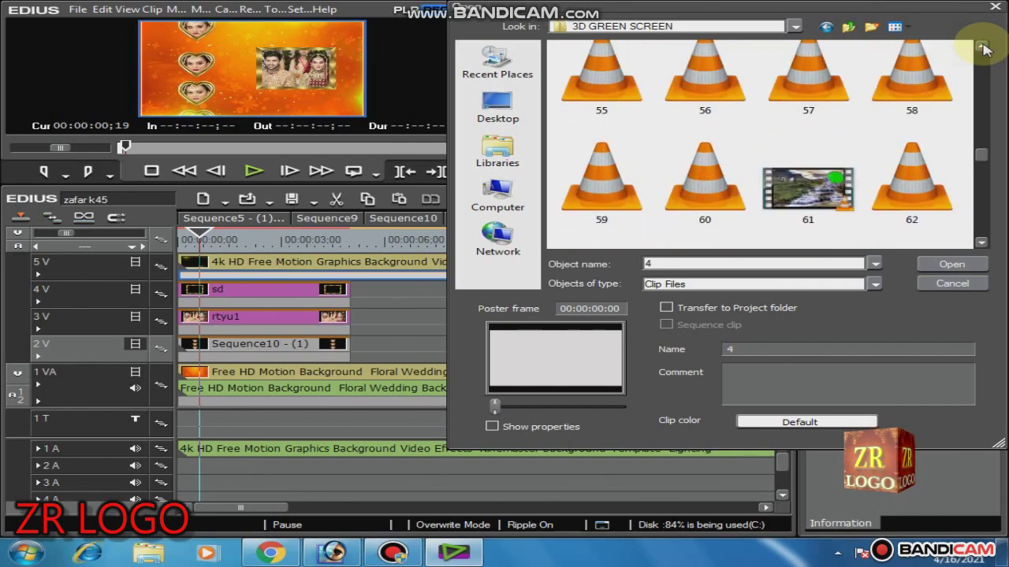
pyautogui.click(983, 47)
pyautogui.click(983, 47)
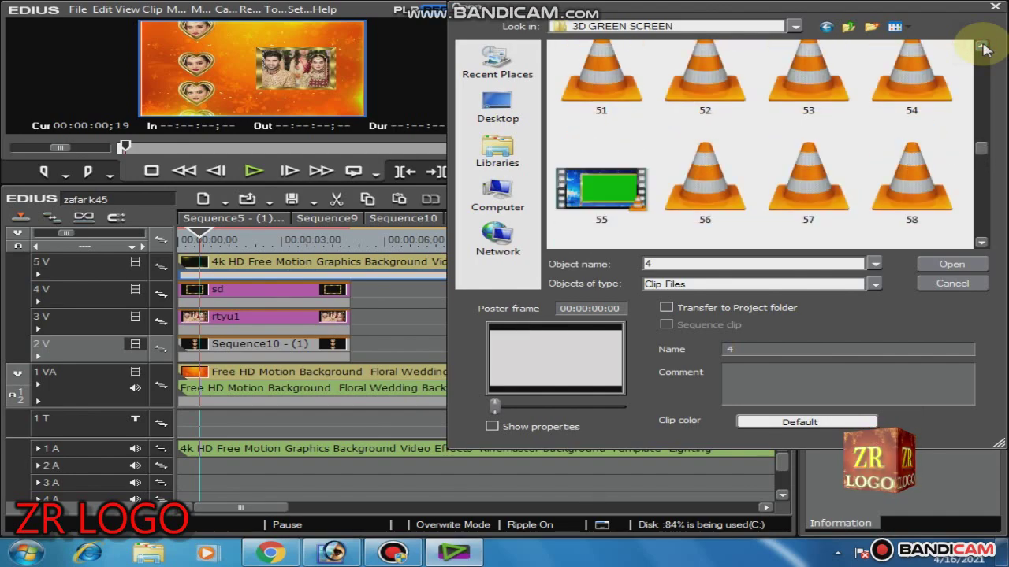
pyautogui.click(984, 47)
pyautogui.click(984, 48)
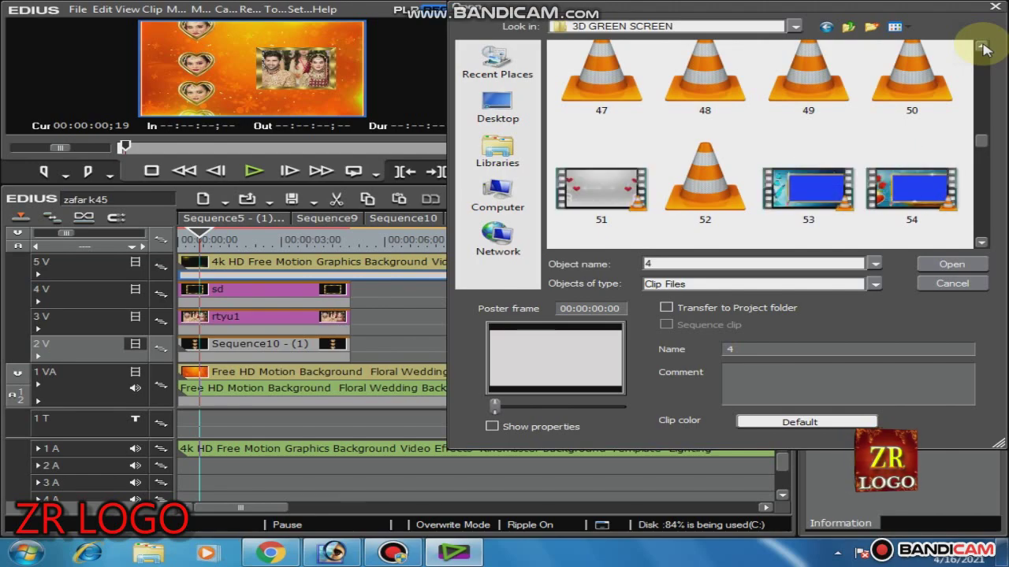
pyautogui.click(984, 47)
pyautogui.click(984, 47)
pyautogui.click(984, 47)
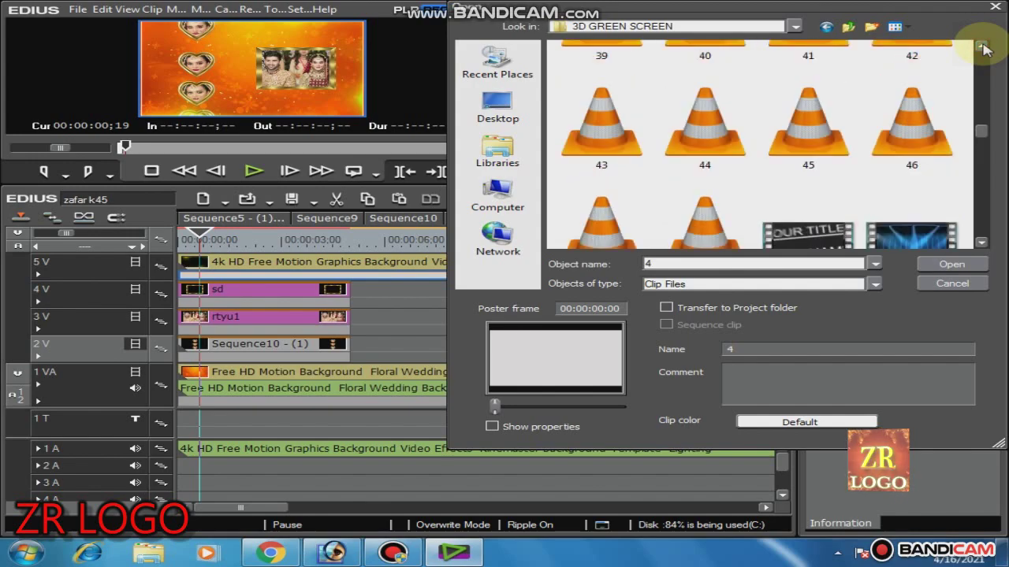
pyautogui.click(982, 242)
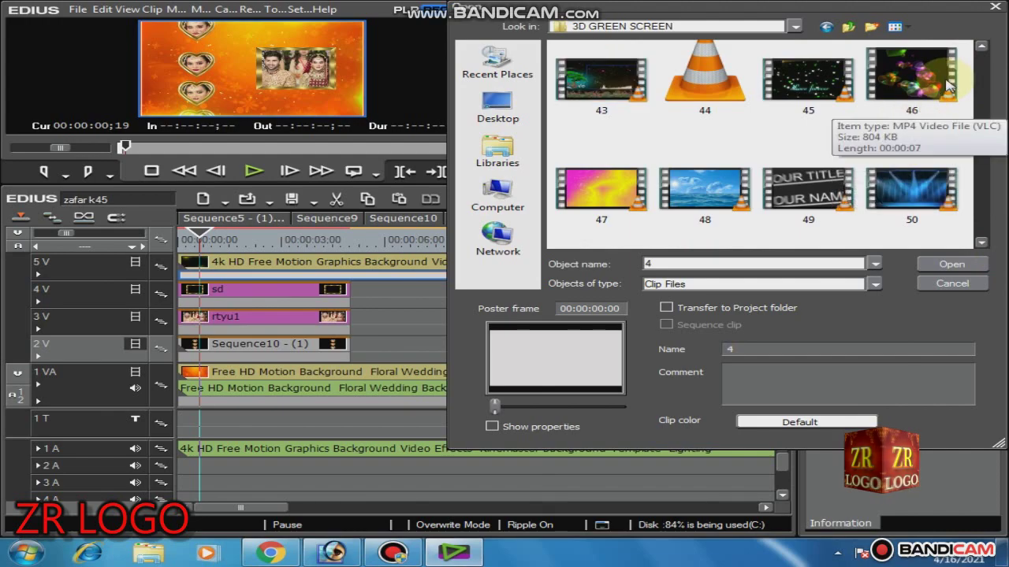
# Preview clips 48 and 47 by scrubbing through their poster frames.
pyautogui.click(674, 205)
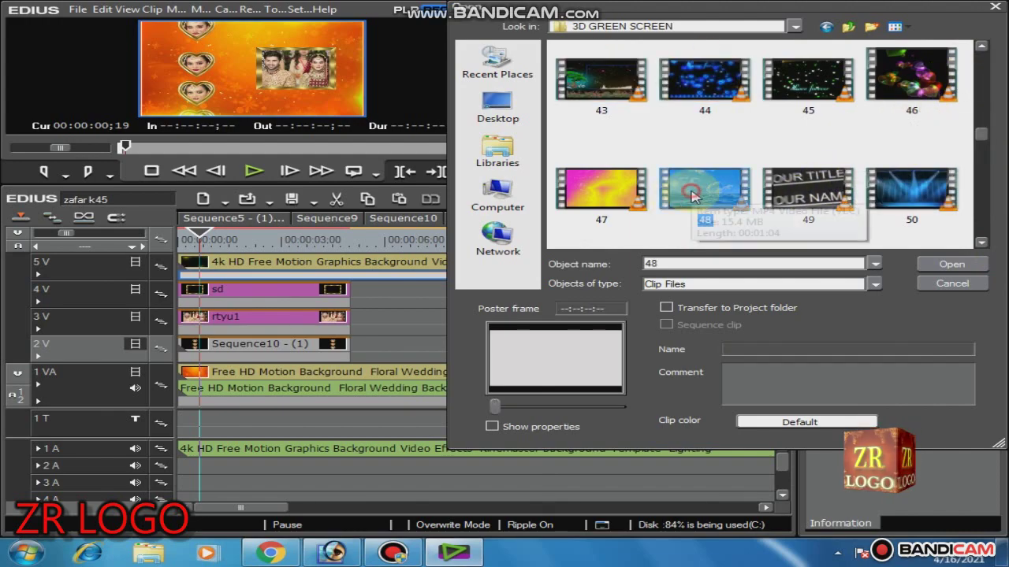
pyautogui.moveTo(494, 407); pyautogui.dragTo(585, 408)
pyautogui.click(583, 195)
pyautogui.moveTo(496, 408); pyautogui.dragTo(596, 408)
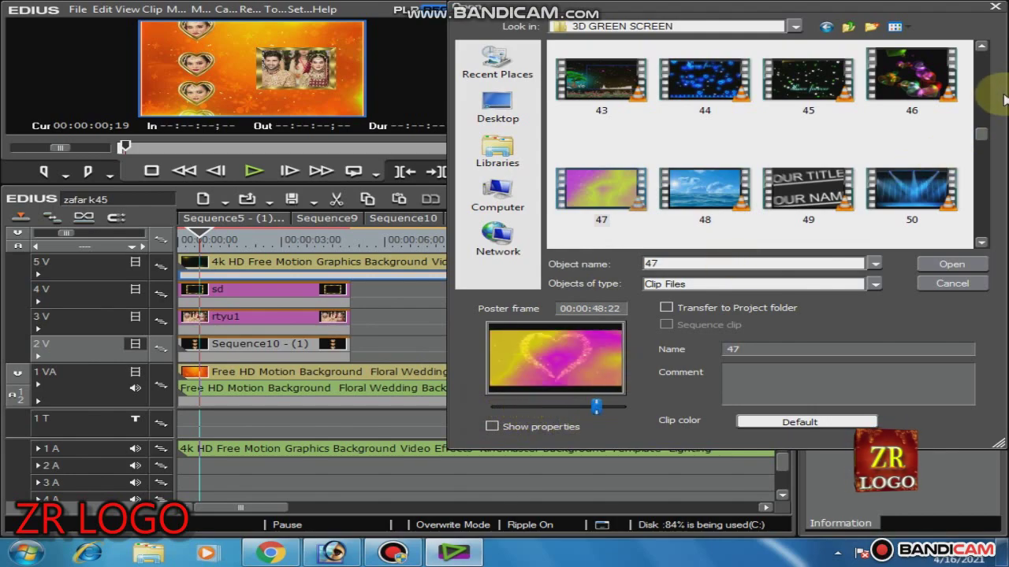
# Examine the remaining thumbnails of the 3D GREEN SCREEN folder from clip 42 back to its first items.
pyautogui.click(981, 50)
pyautogui.click(981, 50)
pyautogui.click(981, 50)
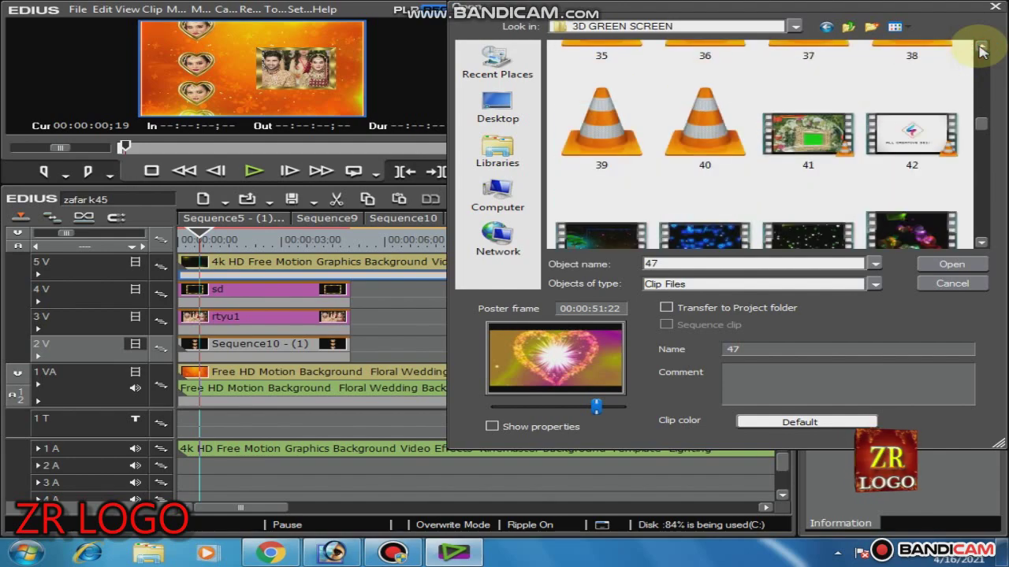
pyautogui.click(981, 50)
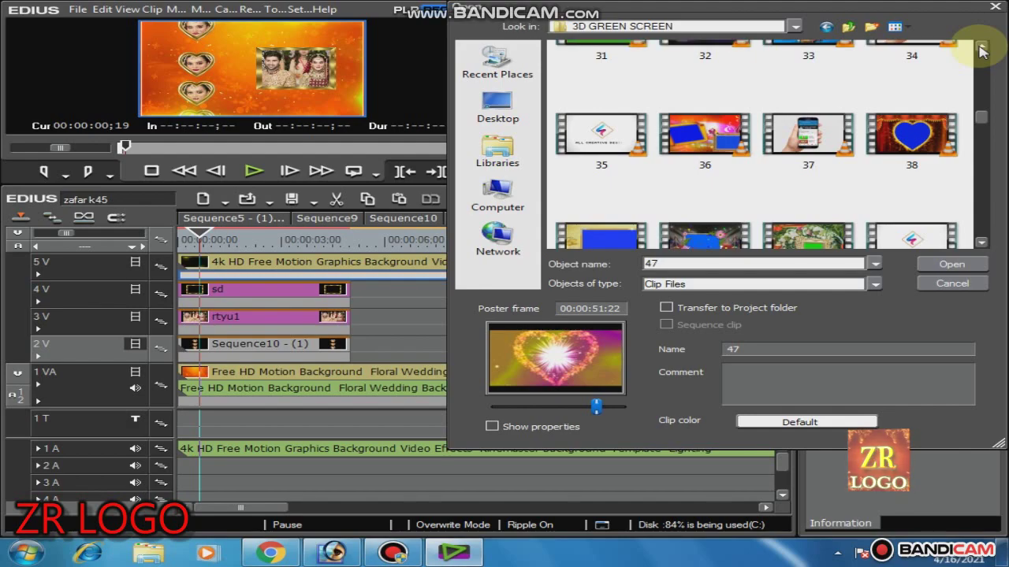
pyautogui.click(981, 50)
pyautogui.click(981, 50)
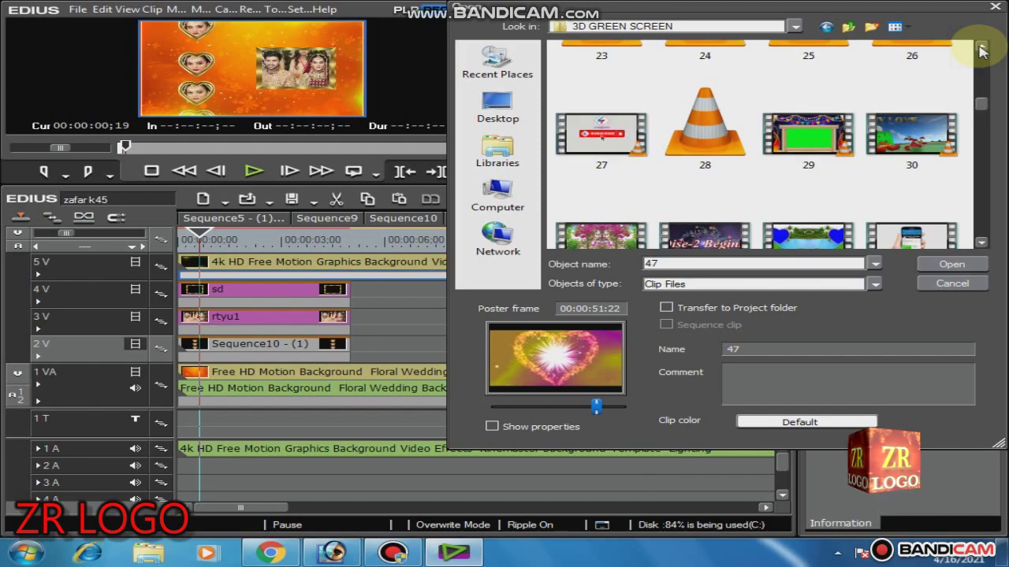
pyautogui.click(982, 50)
pyautogui.click(981, 50)
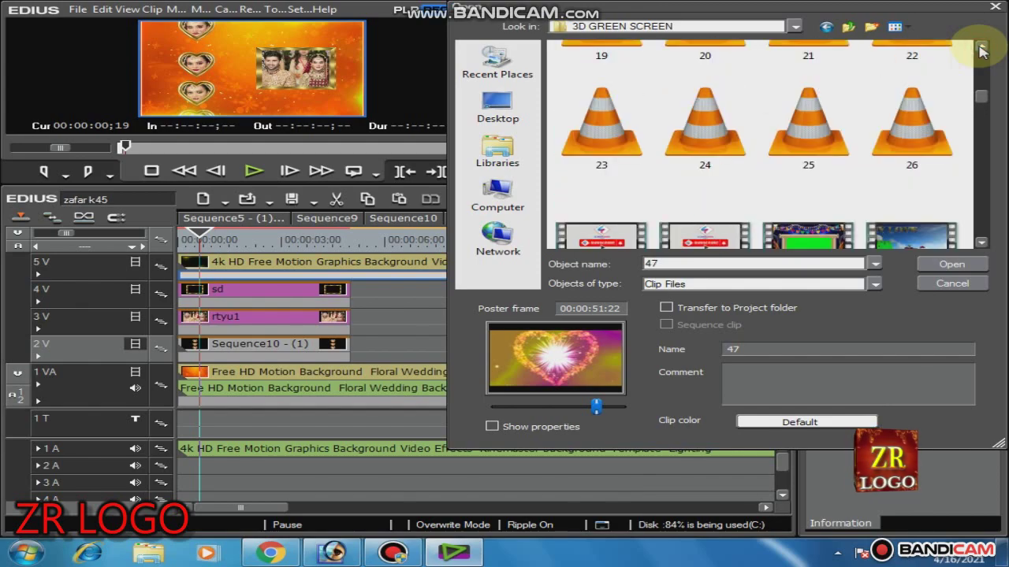
pyautogui.click(981, 50)
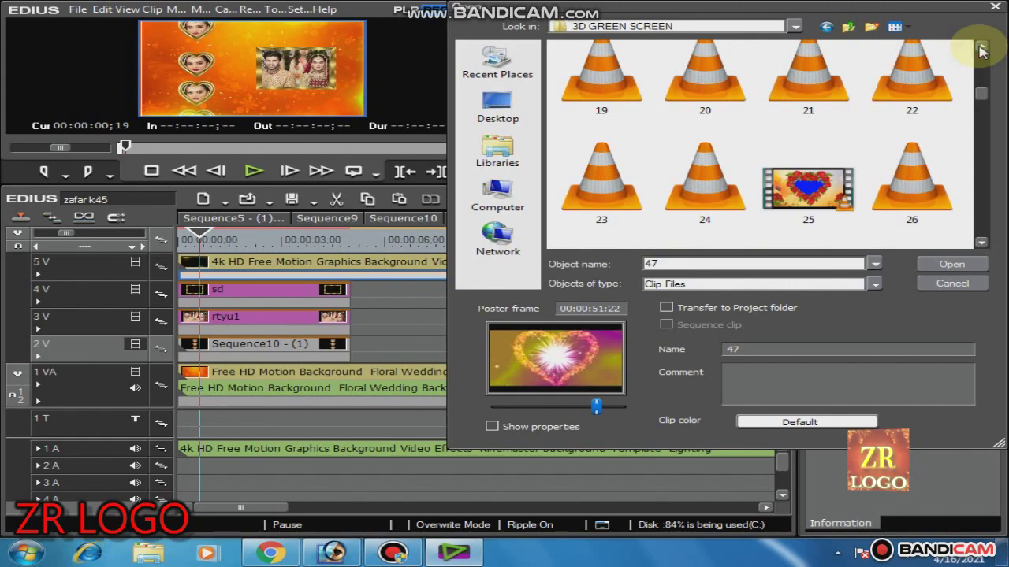
pyautogui.click(981, 50)
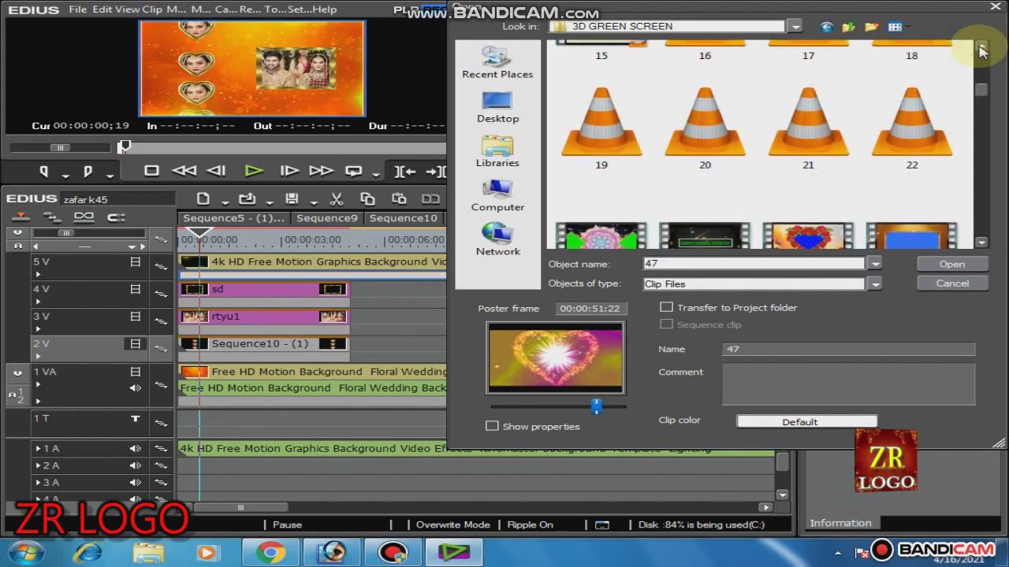
pyautogui.click(981, 50)
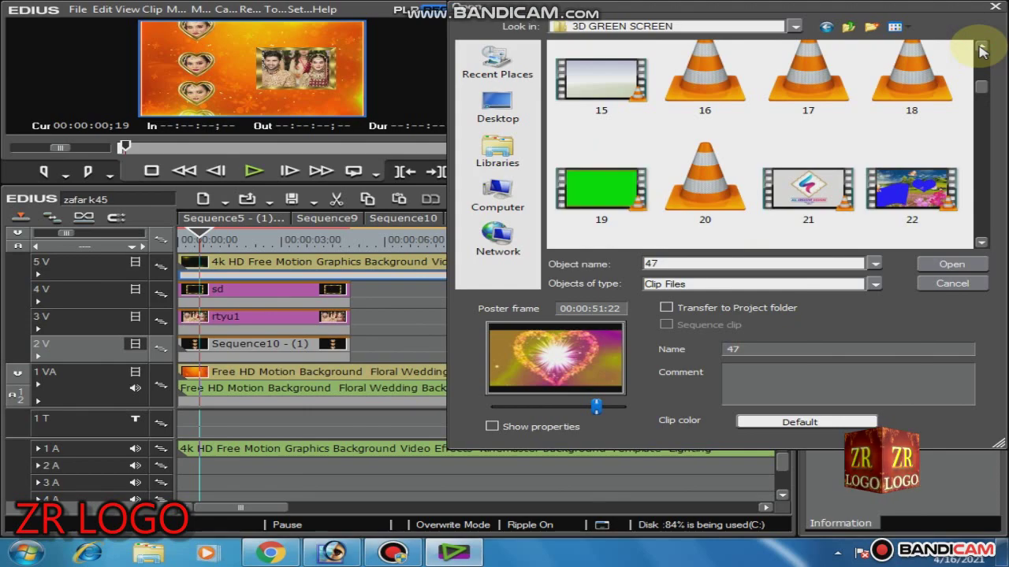
pyautogui.click(981, 50)
pyautogui.click(981, 50)
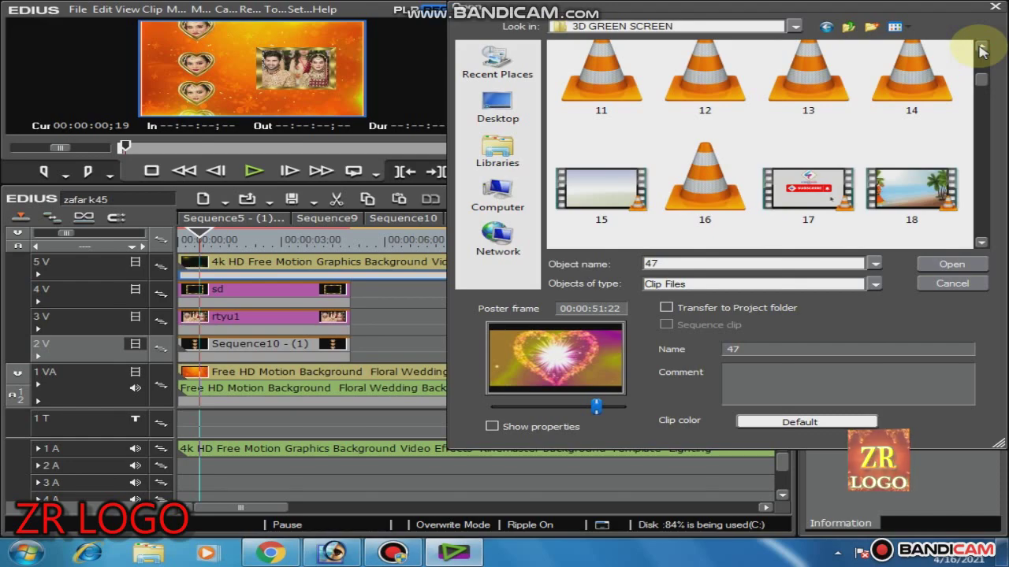
pyautogui.click(981, 49)
pyautogui.click(981, 50)
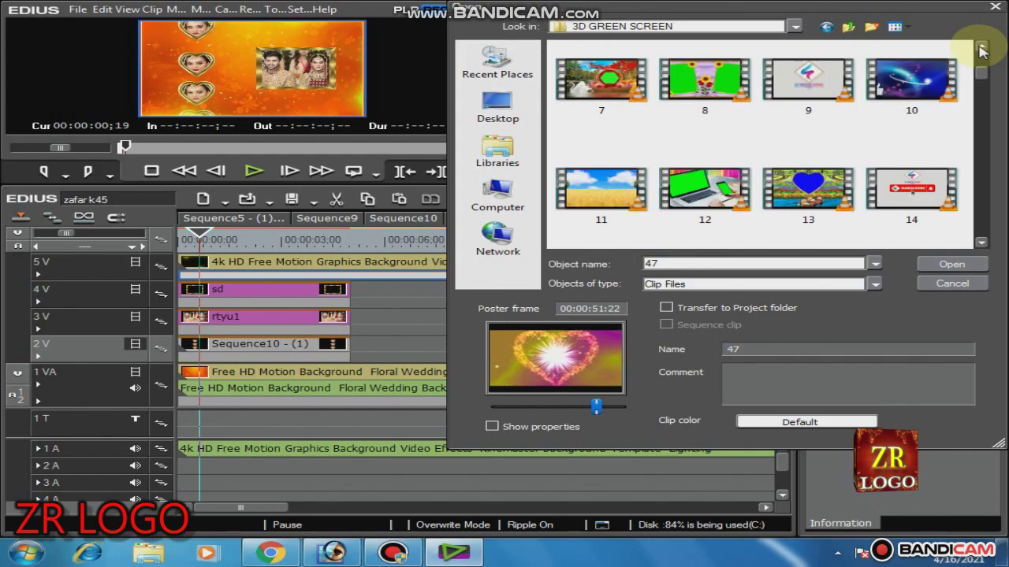
pyautogui.click(982, 47)
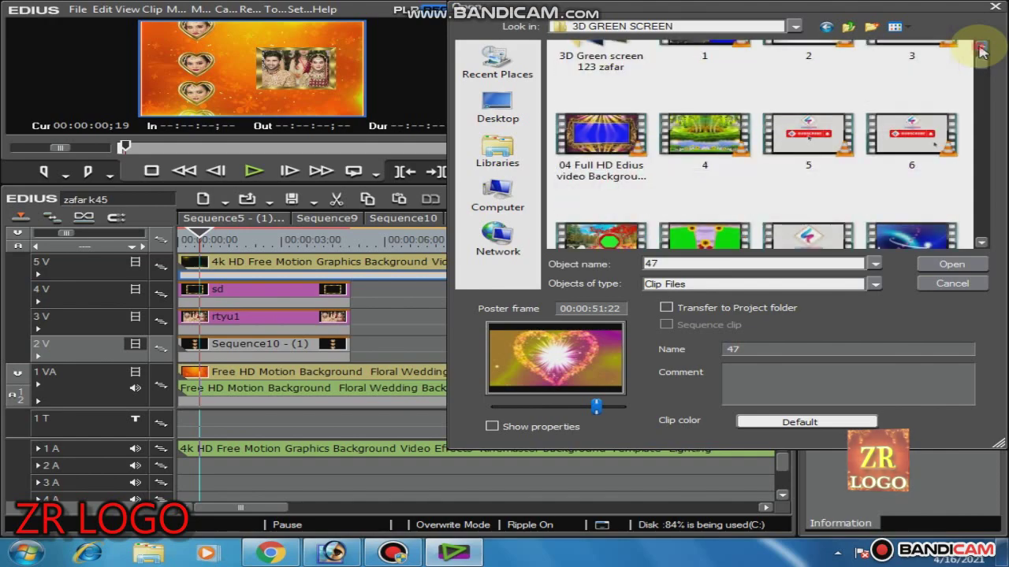
pyautogui.click(981, 49)
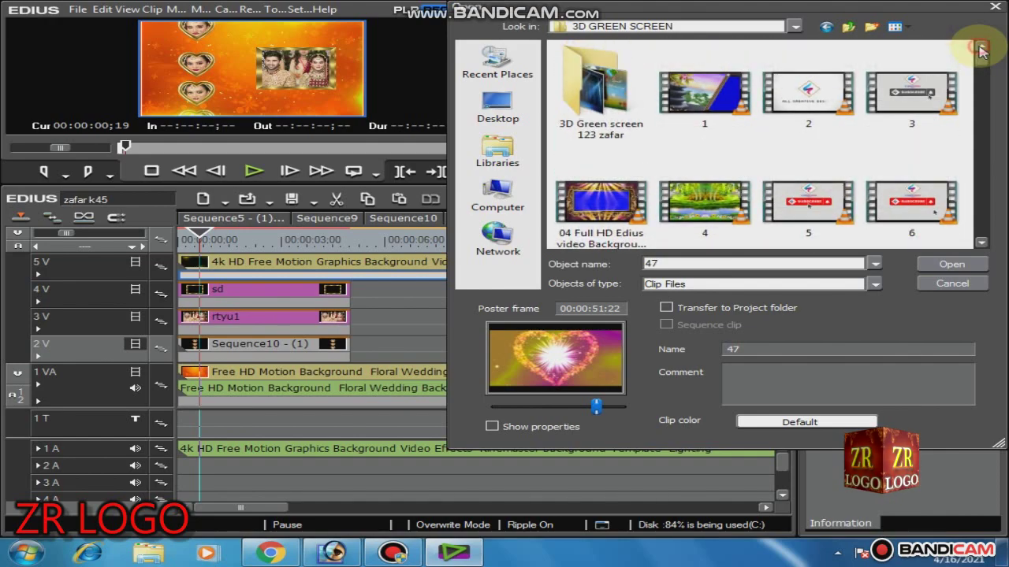
# Examine the clip thumbnails in the subfolder inside 3D GREEN SCREEN, from clip 1 to clip 24.
pyautogui.doubleClick(602, 111)
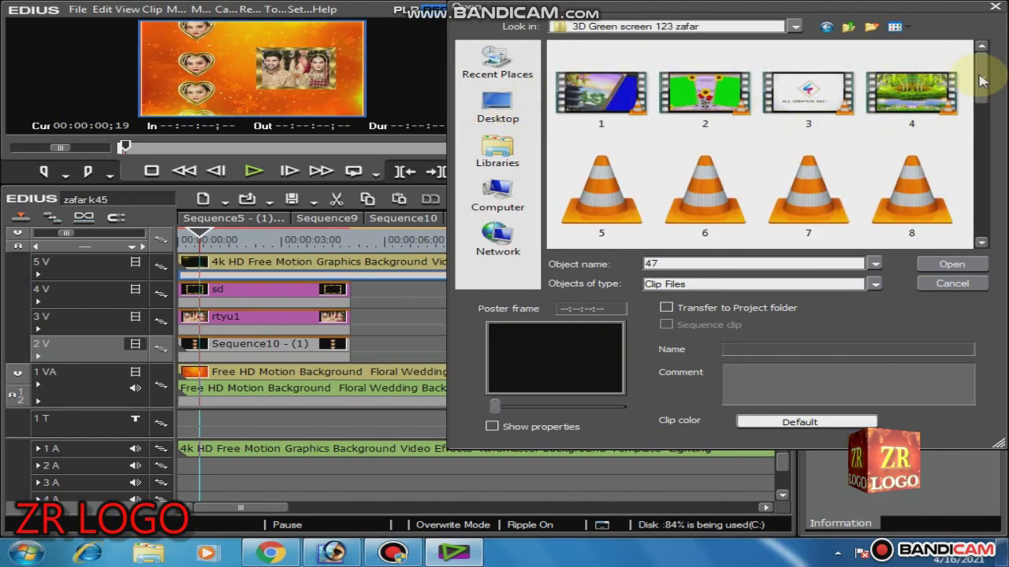
pyautogui.click(979, 102)
pyautogui.moveTo(980, 103)
pyautogui.mouseDown()
pyautogui.moveTo(980, 133)
pyautogui.moveTo(980, 122)
pyautogui.mouseUp()
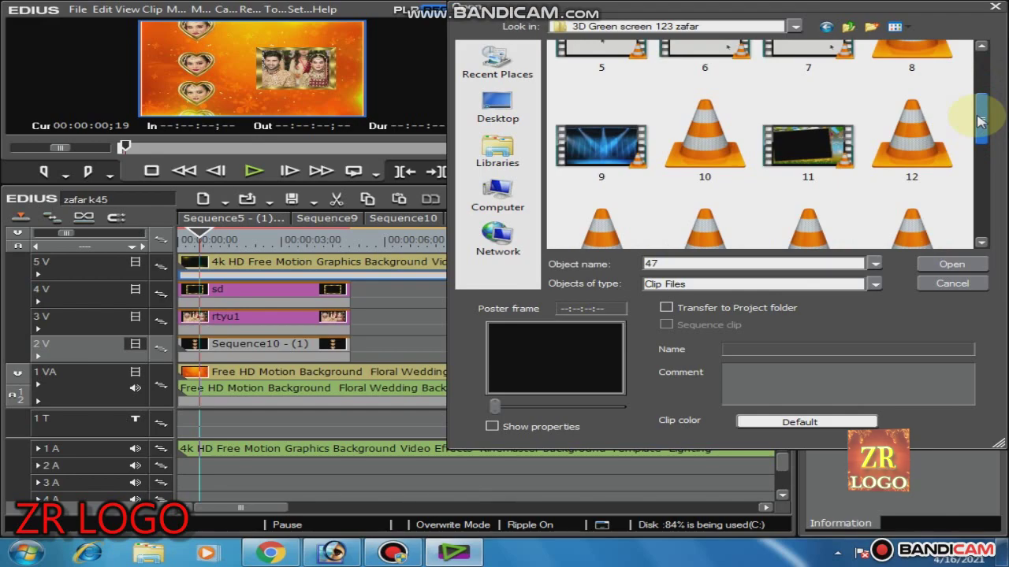
pyautogui.moveTo(981, 120); pyautogui.dragTo(994, 176)
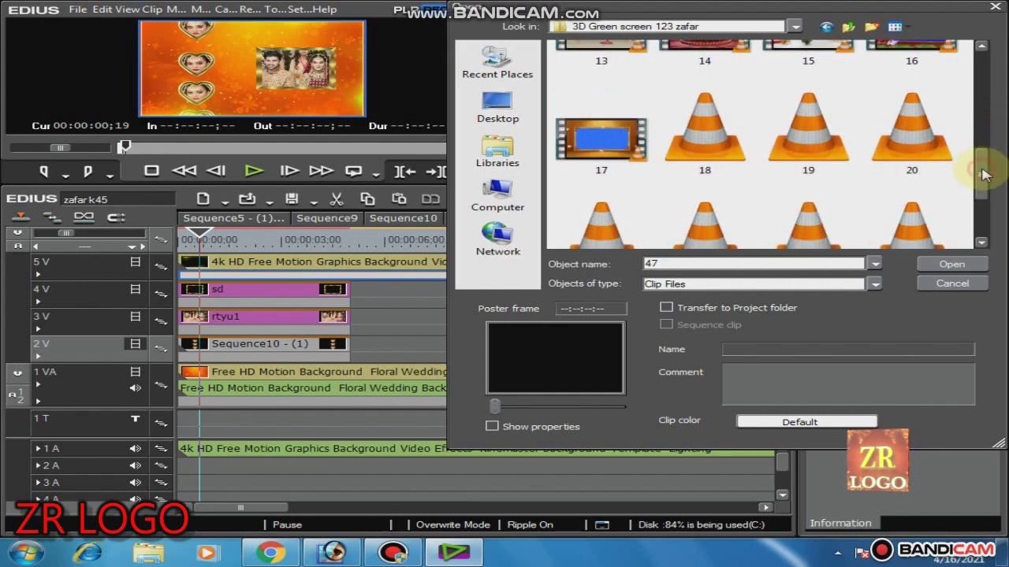
pyautogui.click(982, 173)
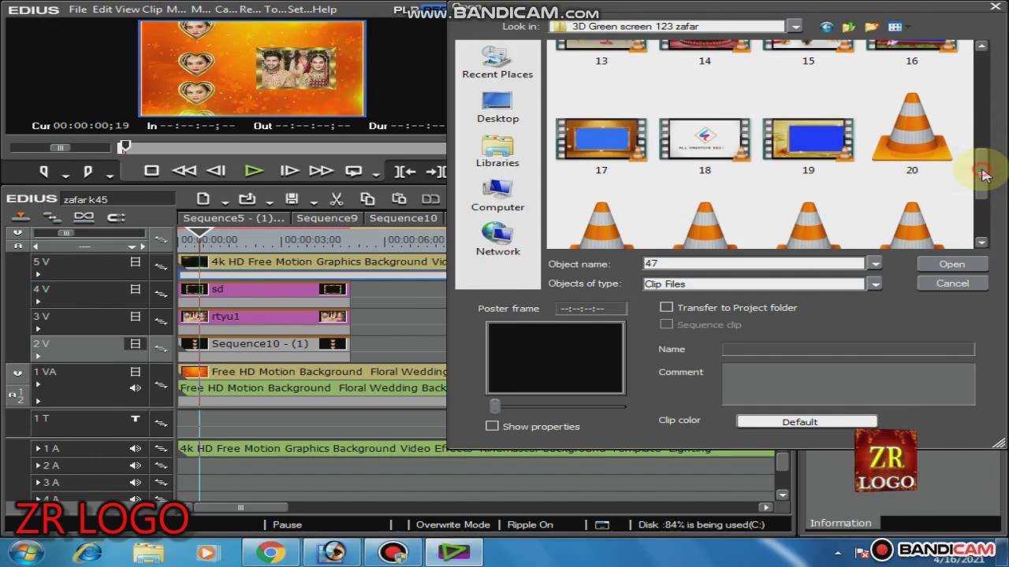
pyautogui.moveTo(982, 175); pyautogui.dragTo(980, 216)
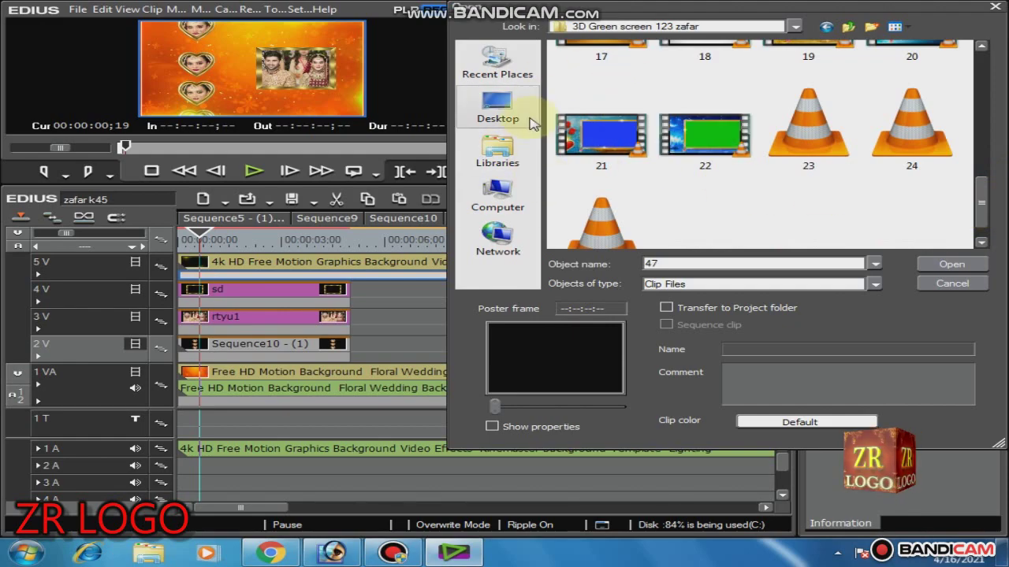
# Return through 3D GREEN SCREEN to its parent video folder and open the AVI VIDEO 6 folder.
pyautogui.click(848, 29)
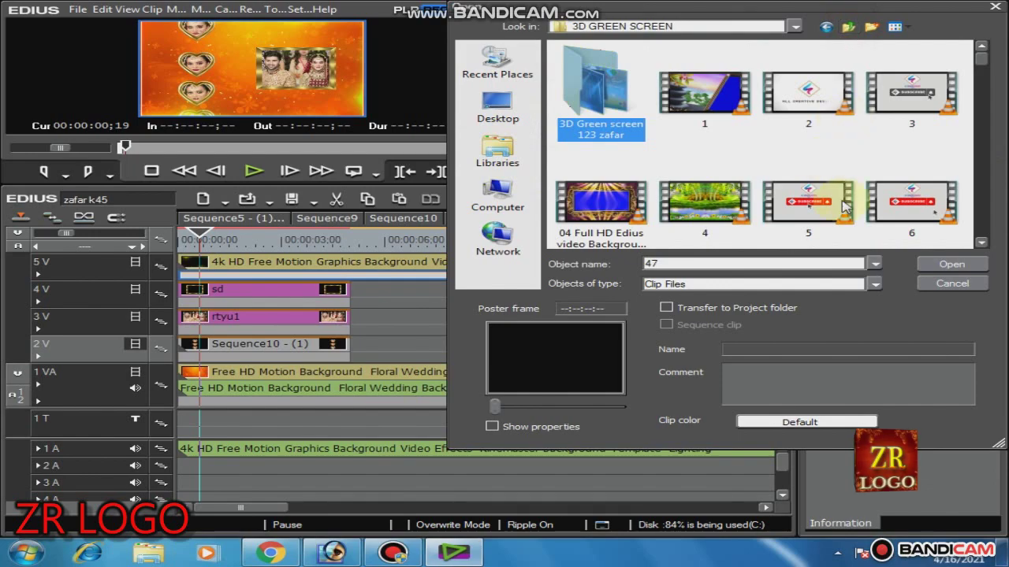
pyautogui.click(829, 27)
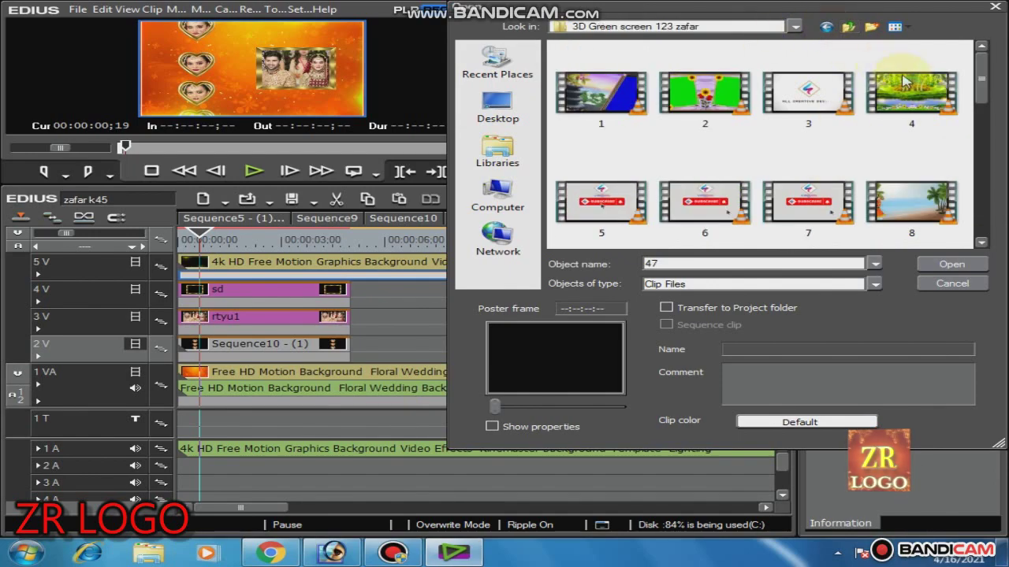
pyautogui.click(840, 28)
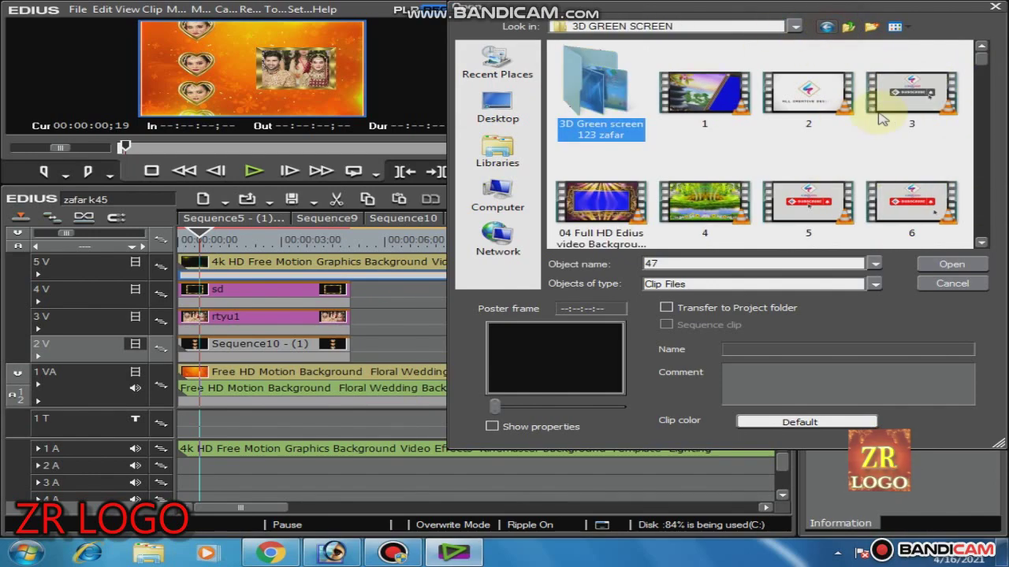
pyautogui.click(825, 28)
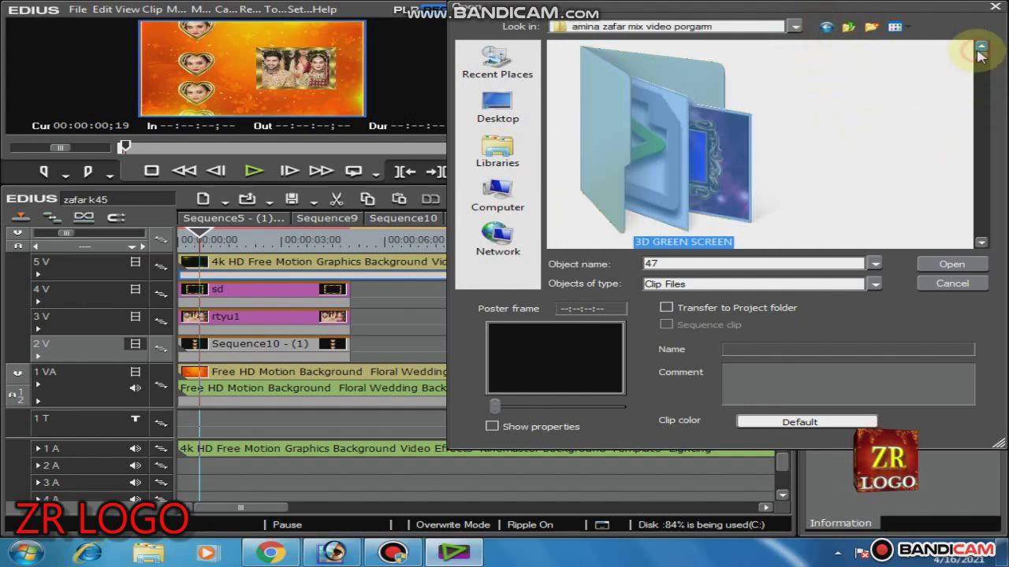
pyautogui.scroll(-3, 981, 71)
pyautogui.moveTo(986, 71); pyautogui.dragTo(987, 99)
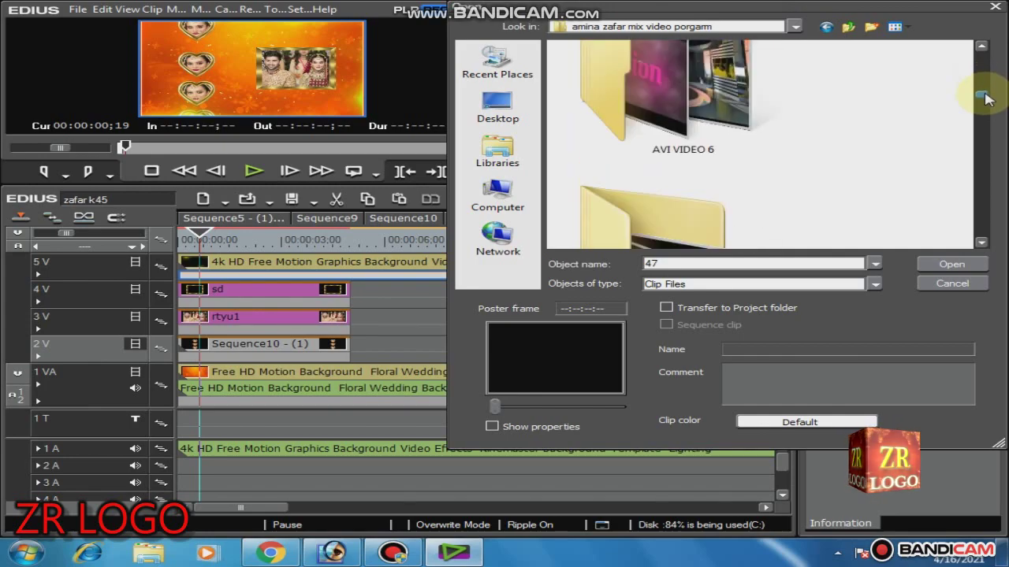
pyautogui.doubleClick(703, 101)
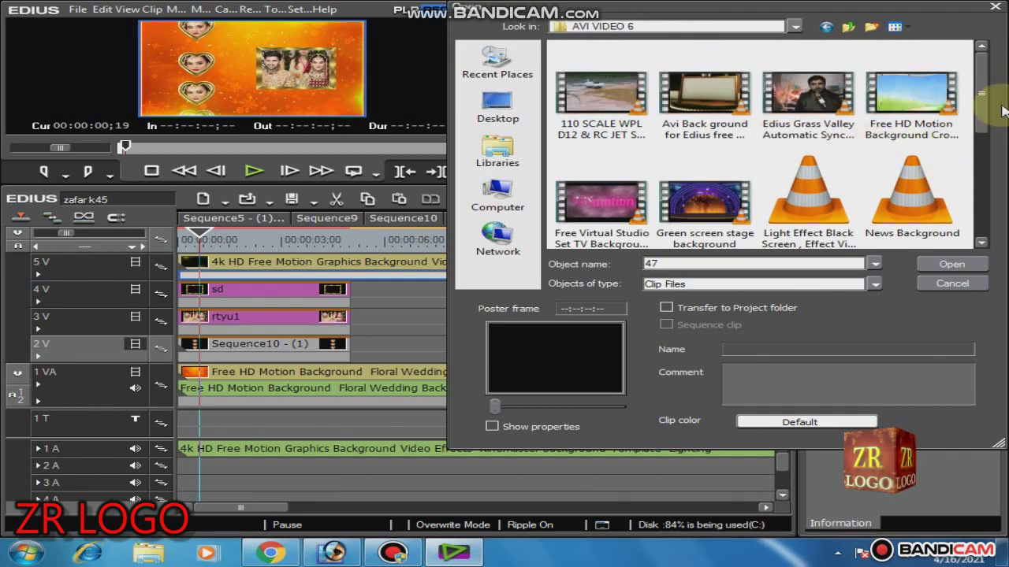
# Import News Background, Particle effect green screen 2, the RAW particle fire clip, the RED and ORANGE lights clip and Stage Background 5824 into the bin.
pyautogui.scroll(-1, 982, 103)
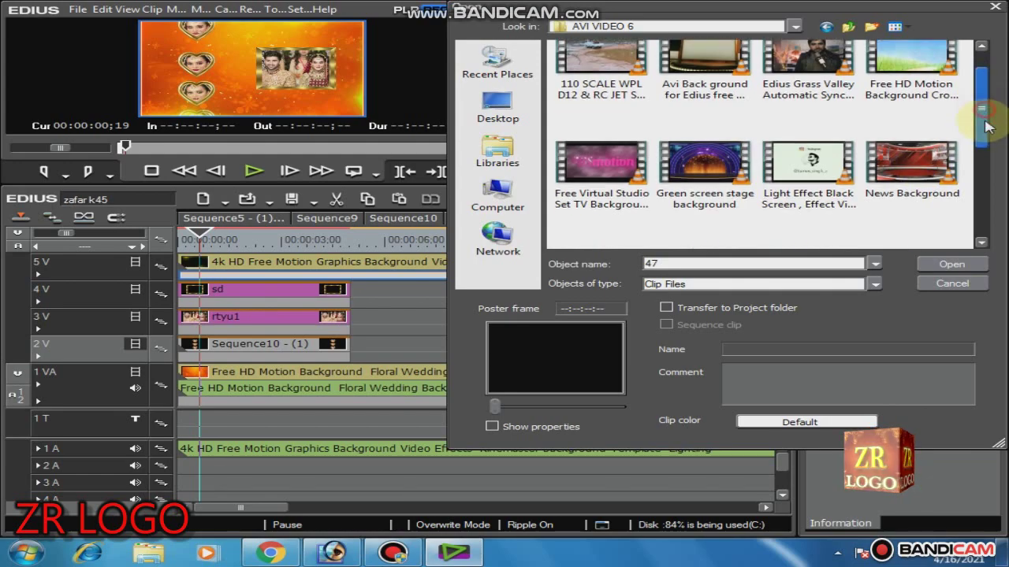
pyautogui.moveTo(991, 118); pyautogui.dragTo(988, 138)
pyautogui.click(920, 229)
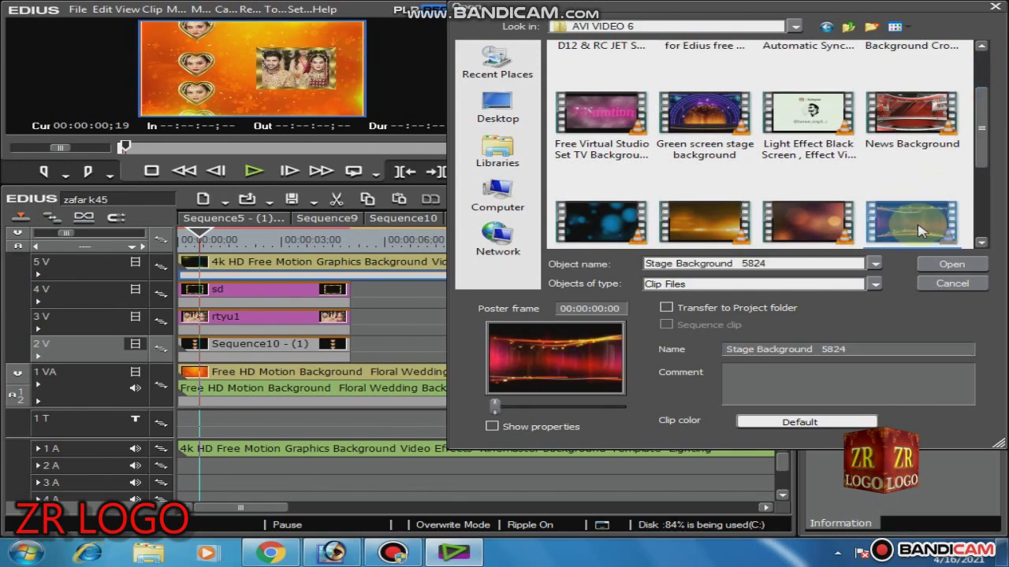
pyautogui.keyDown('ctrl'); pyautogui.click(924, 119); pyautogui.keyUp('ctrl')
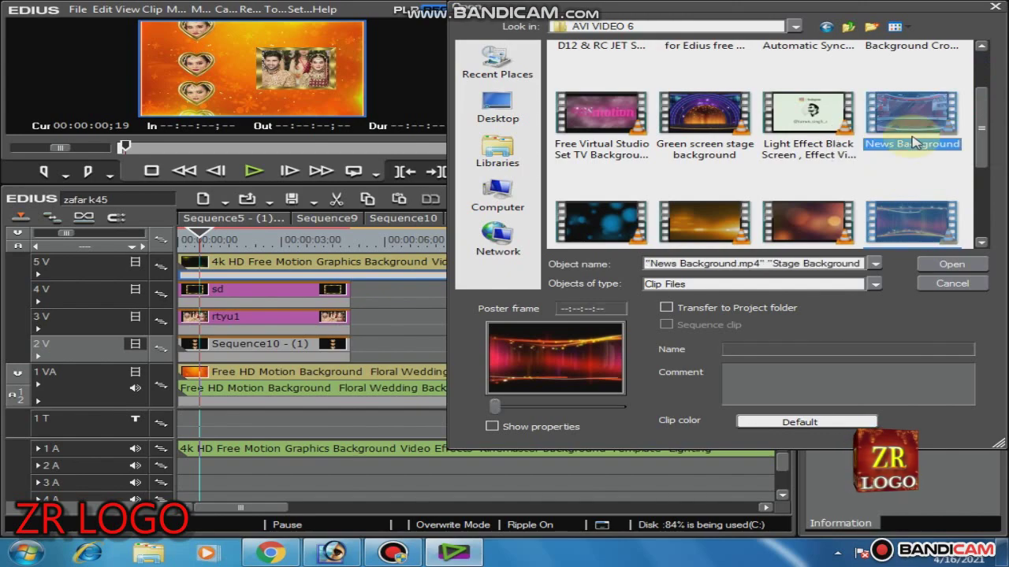
pyautogui.keyDown('ctrl'); pyautogui.click(800, 224); pyautogui.keyUp('ctrl')
pyautogui.keyDown('ctrl'); pyautogui.click(704, 227); pyautogui.keyUp('ctrl')
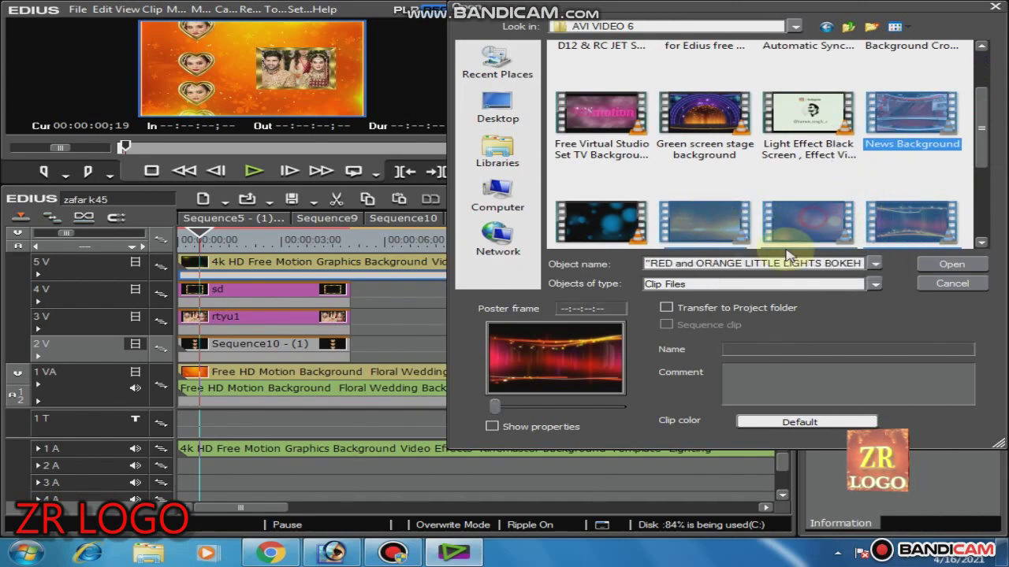
pyautogui.keyDown('ctrl'); pyautogui.click(620, 241); pyautogui.keyUp('ctrl')
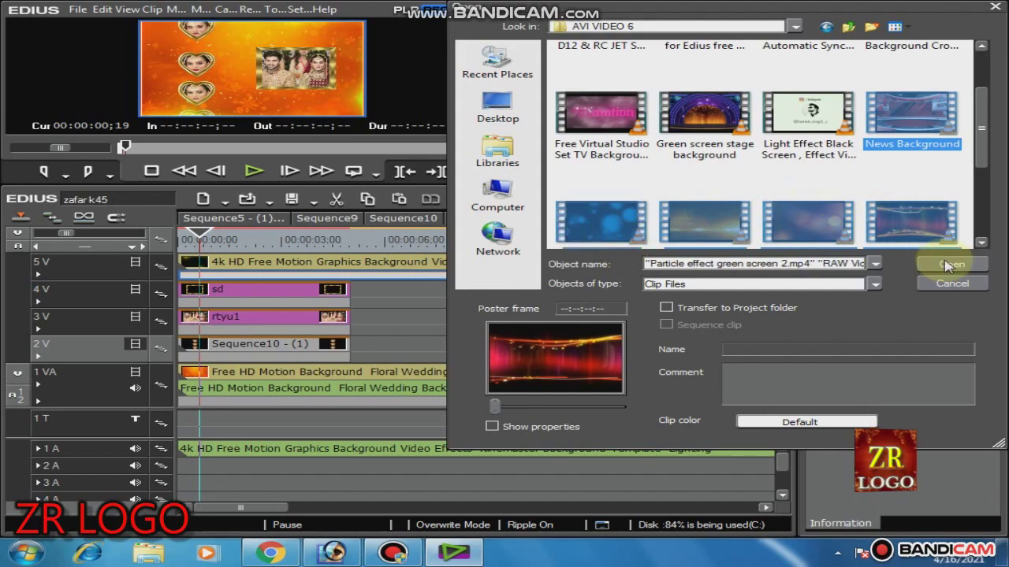
pyautogui.click(978, 244)
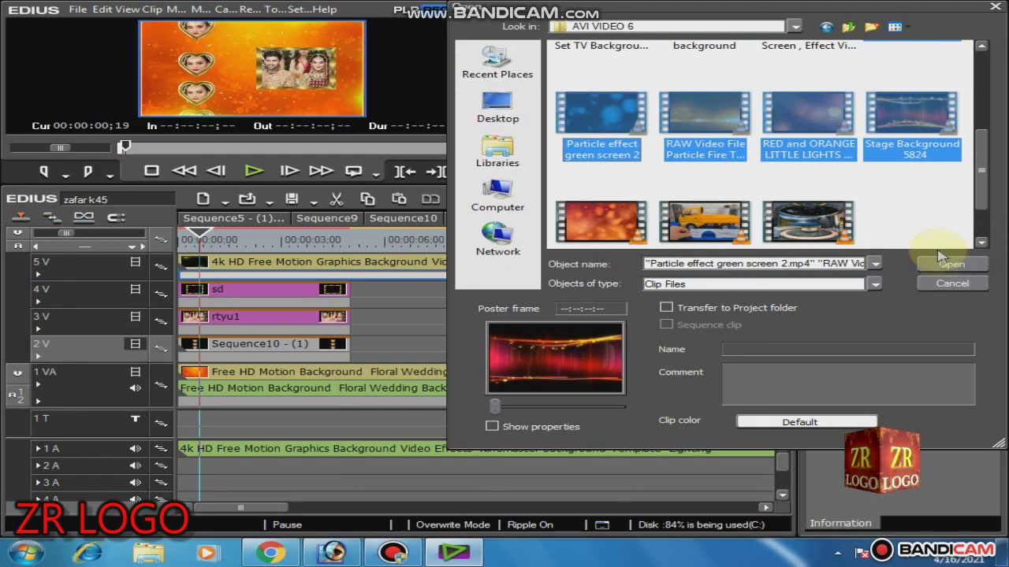
pyautogui.click(952, 264)
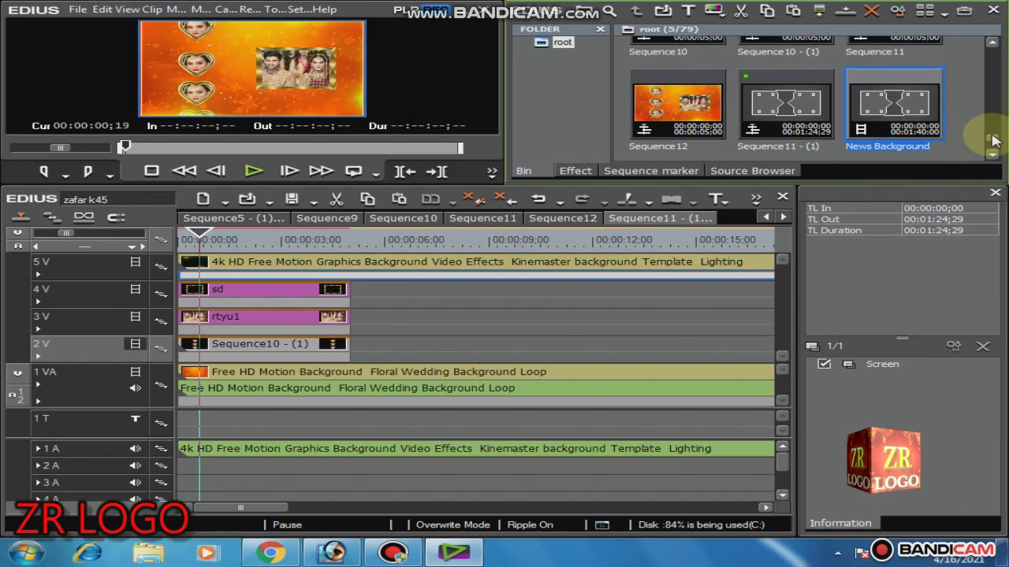
# Delete the Free HD Motion Background Floral Wedding Background Loop clip from track 1 VA.
pyautogui.moveTo(993, 140); pyautogui.dragTo(987, 167)
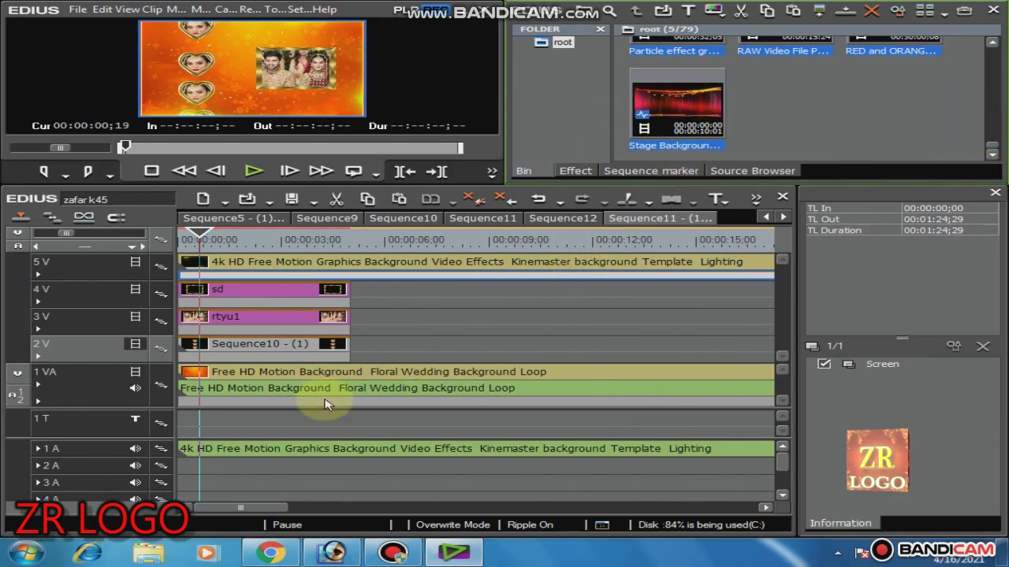
pyautogui.click(365, 374)
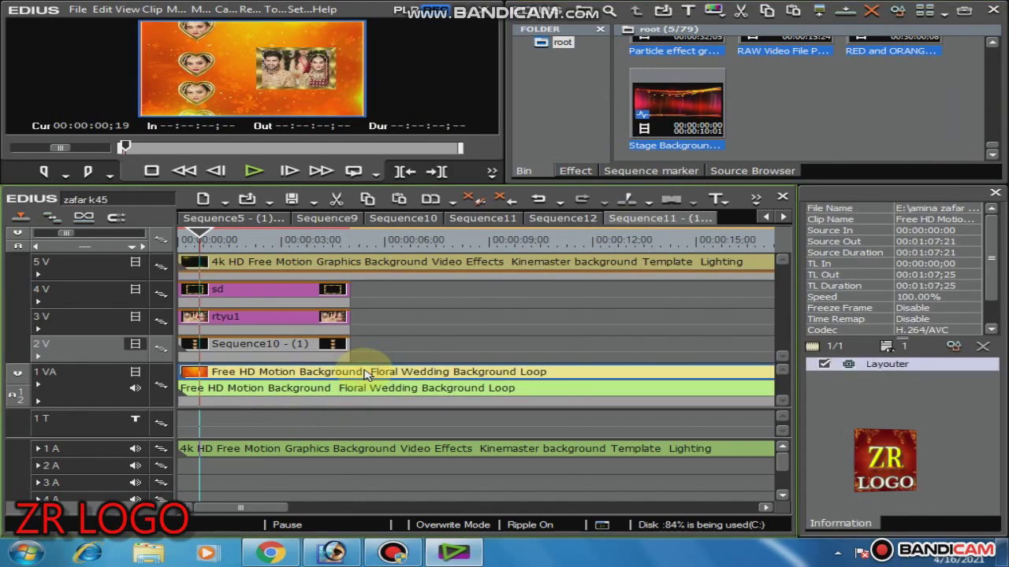
pyautogui.rightClick(365, 372)
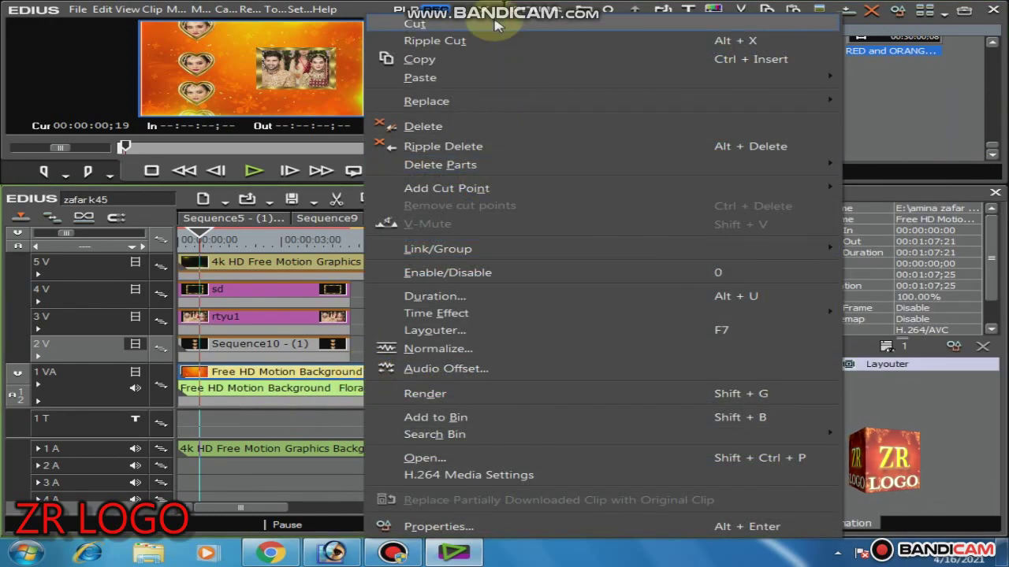
pyautogui.click(508, 124)
# Place the selected bin clips on track 1 VA, starting with News Background, and preview the composite full screen.
pyautogui.moveTo(679, 100); pyautogui.dragTo(241, 412)
pyautogui.moveTo(394, 415); pyautogui.dragTo(418, 418)
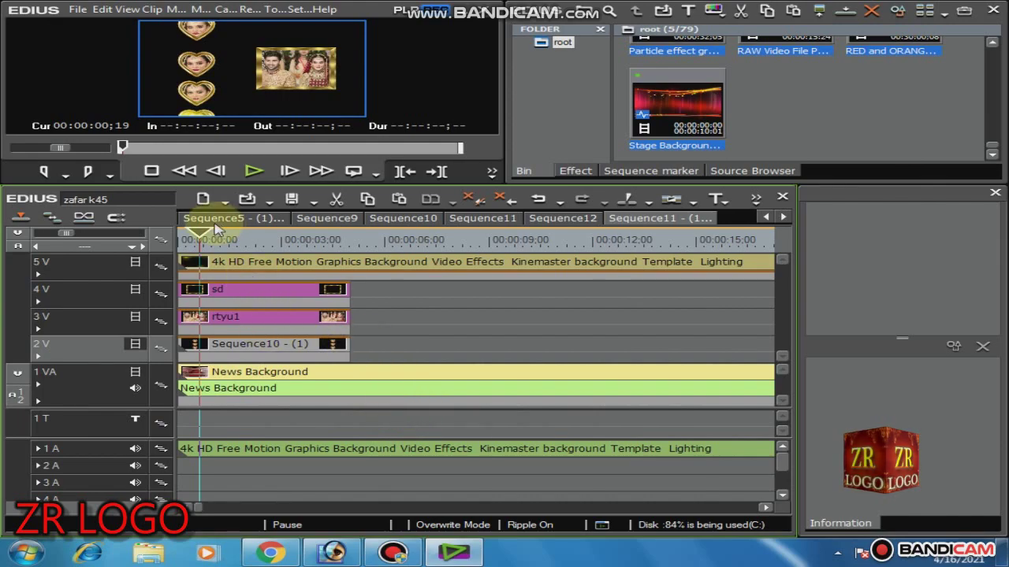
pyautogui.moveTo(206, 235); pyautogui.dragTo(215, 260)
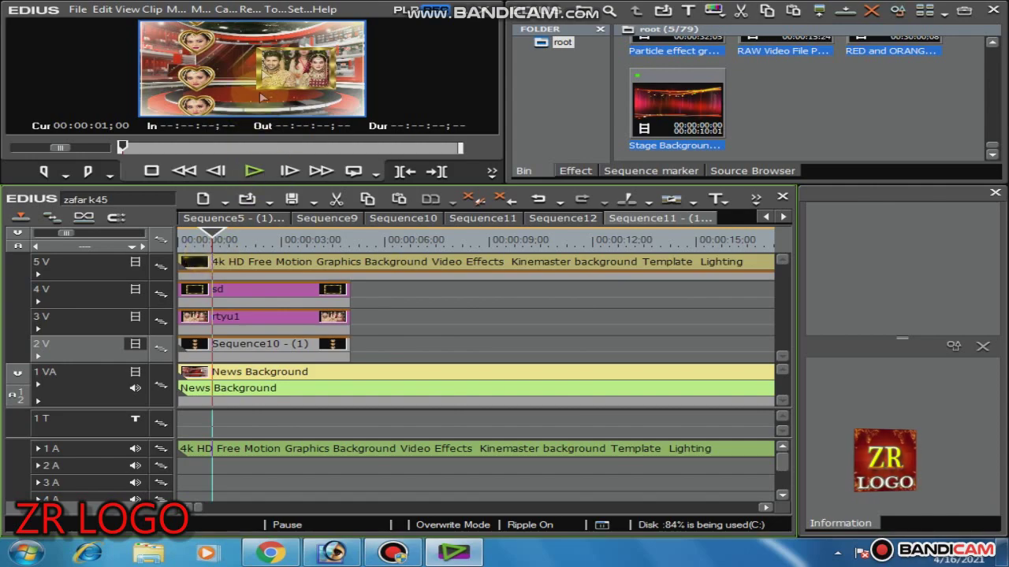
pyautogui.press('F10')
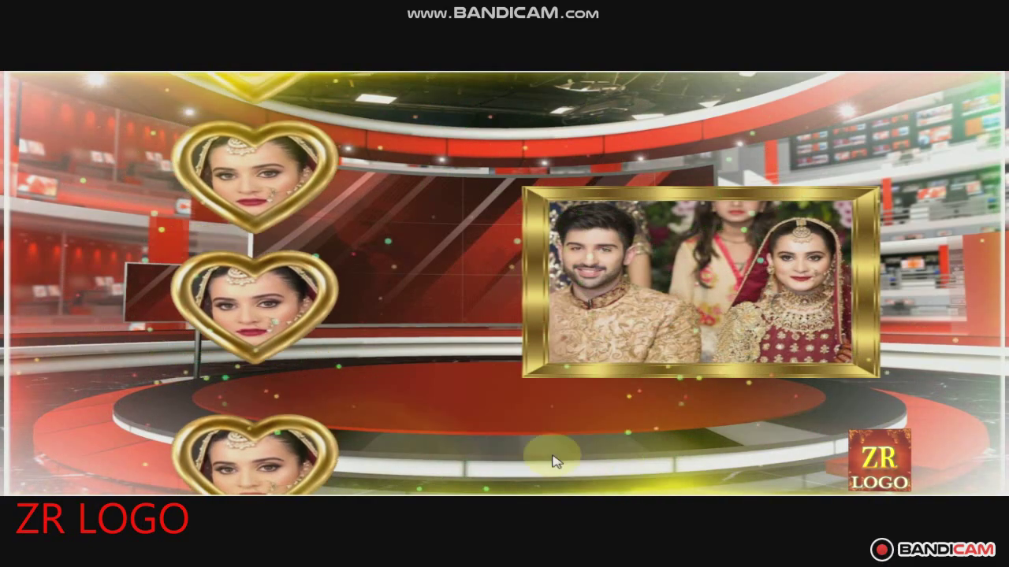
pyautogui.click(529, 406)
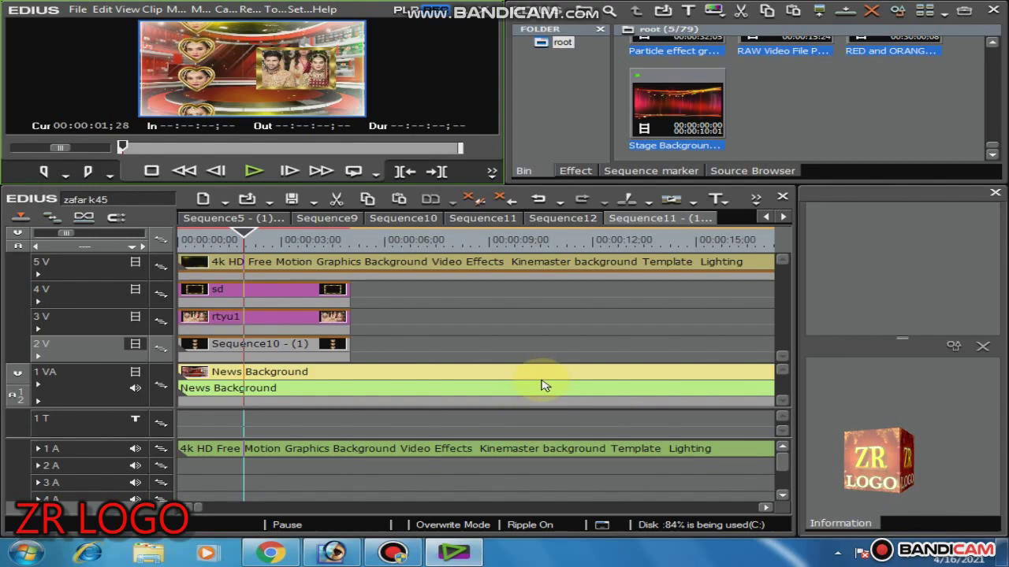
# Replace News Background on track 1 VA with the Stage Background 5824 clip from the bin, placed at the sequence start.
pyautogui.click(682, 106)
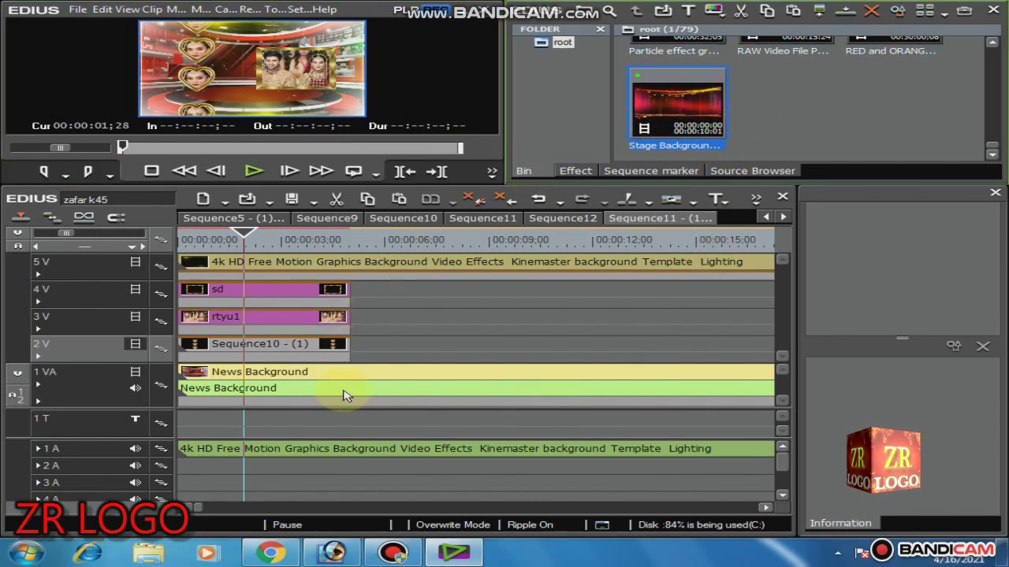
pyautogui.click(489, 380)
pyautogui.rightClick(489, 381)
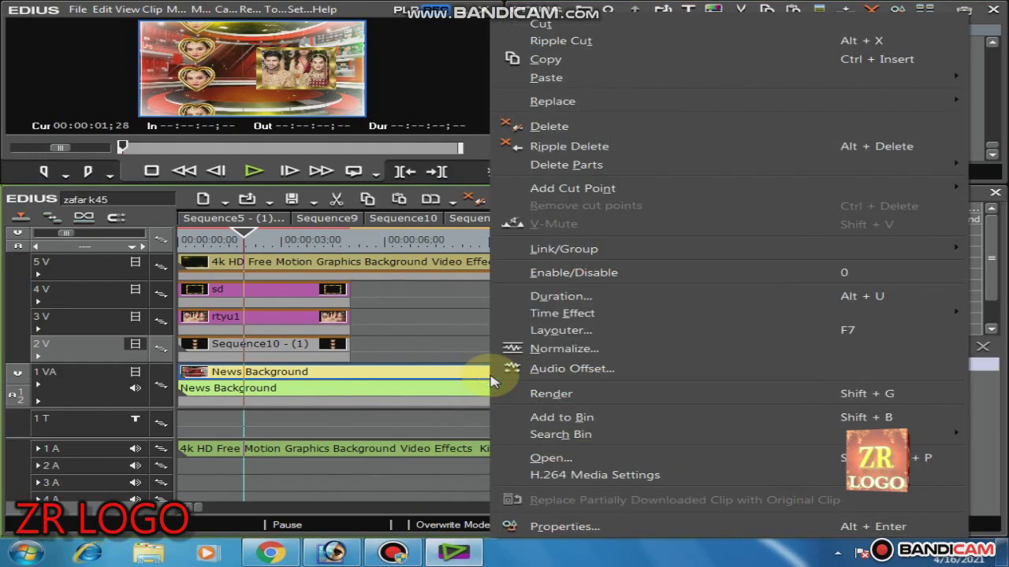
pyautogui.click(567, 24)
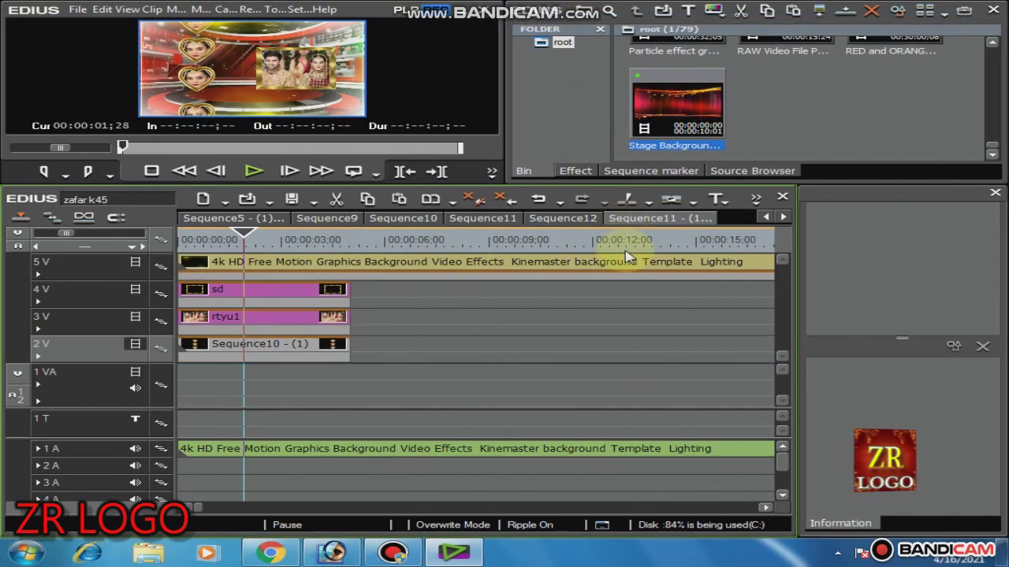
pyautogui.click(241, 234)
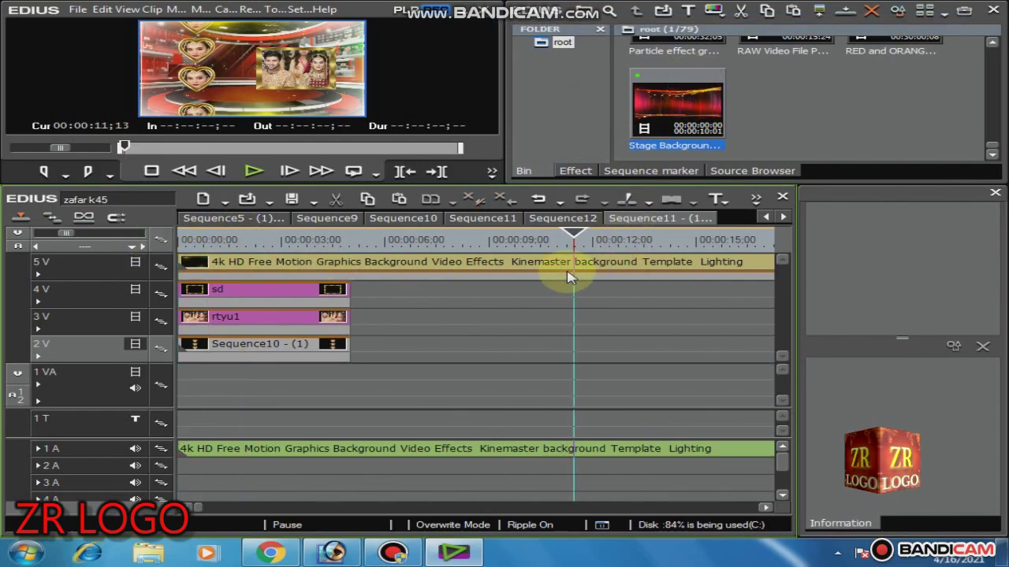
pyautogui.press('Home')
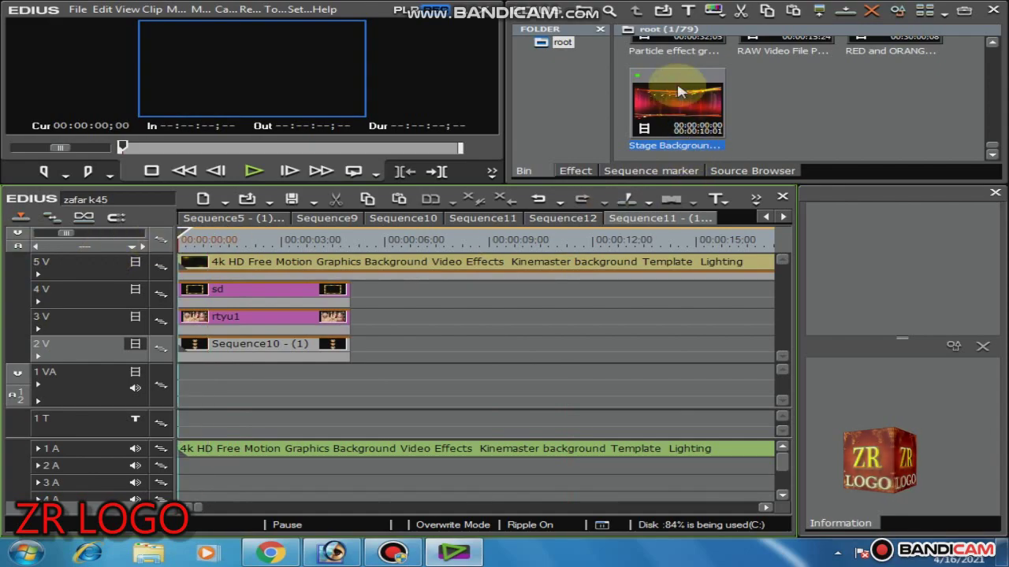
pyautogui.moveTo(680, 92); pyautogui.dragTo(181, 399)
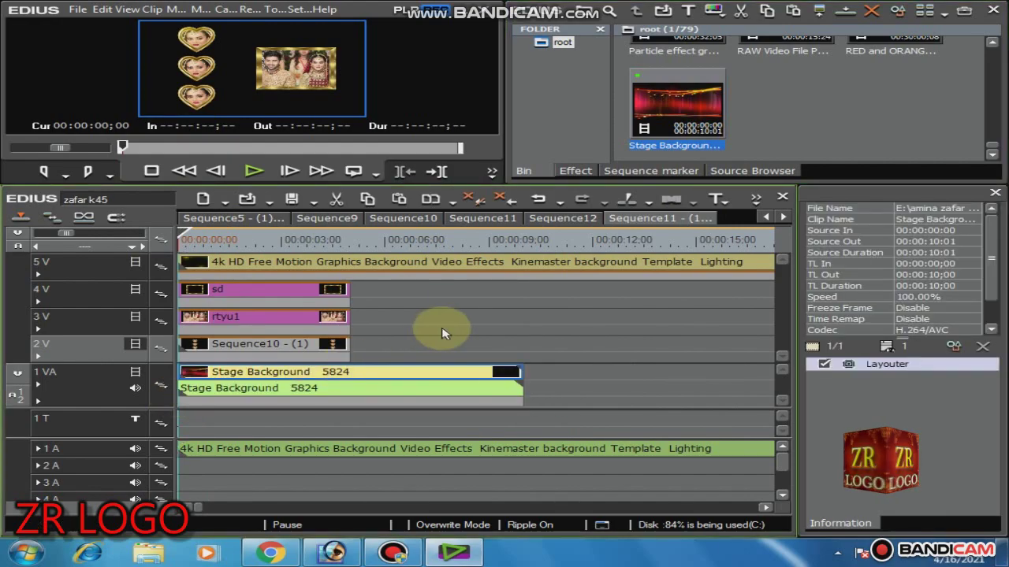
# Scrub through the composite over Stage Background 5824 and play it full screen from the sequence start.
pyautogui.moveTo(187, 234); pyautogui.dragTo(281, 237)
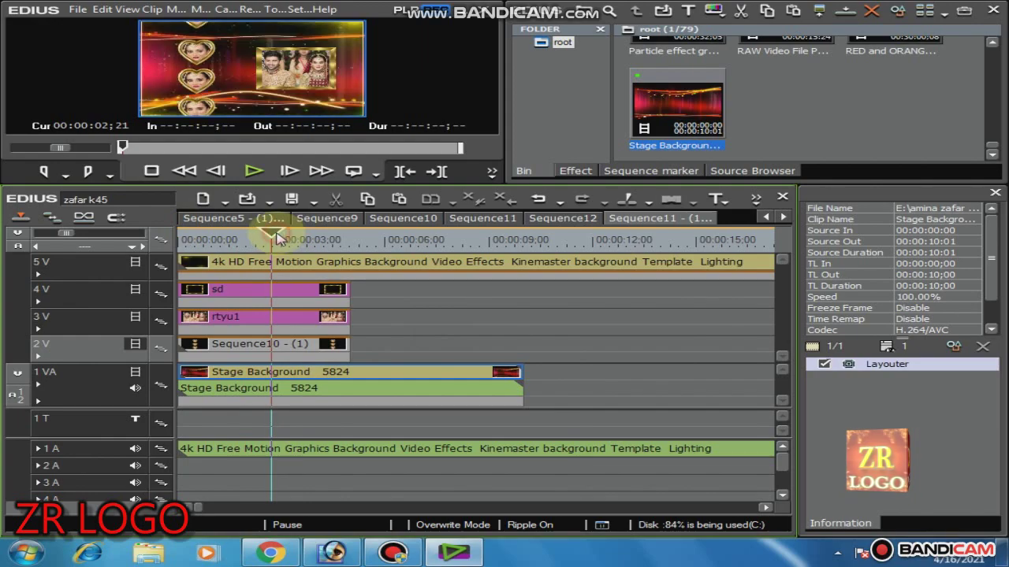
pyautogui.moveTo(278, 238); pyautogui.dragTo(190, 235)
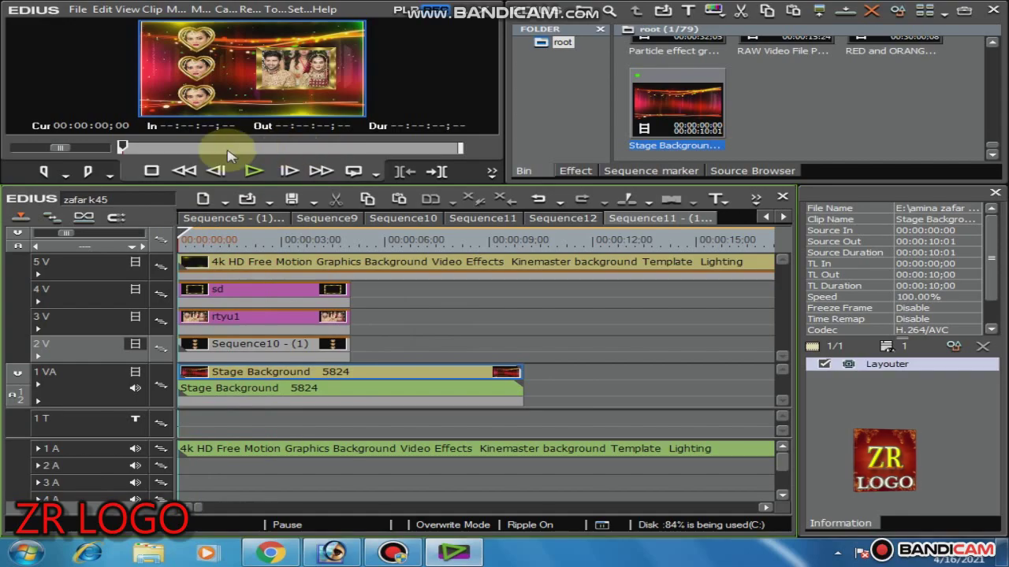
pyautogui.press('F11')
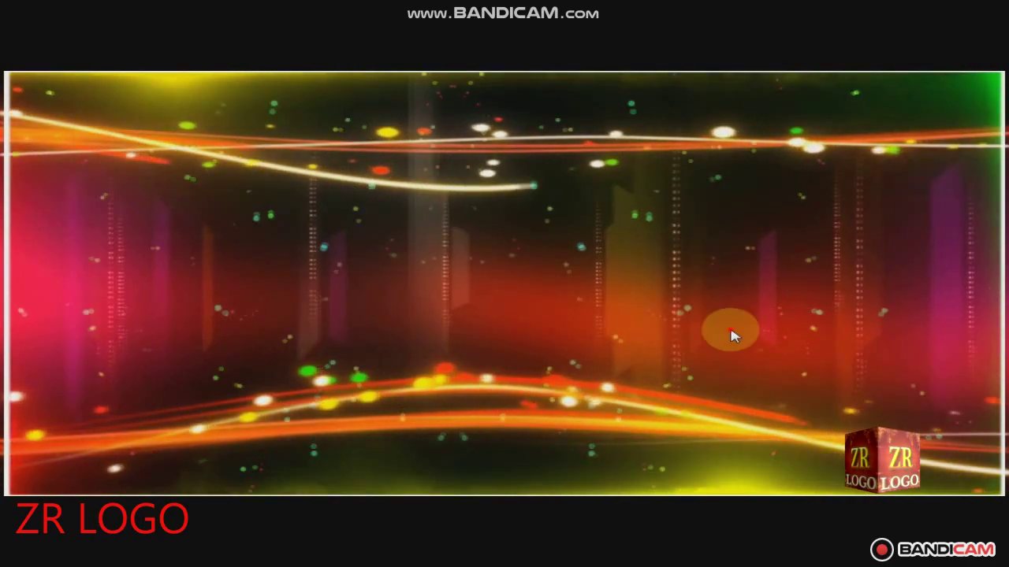
pyautogui.click(731, 334)
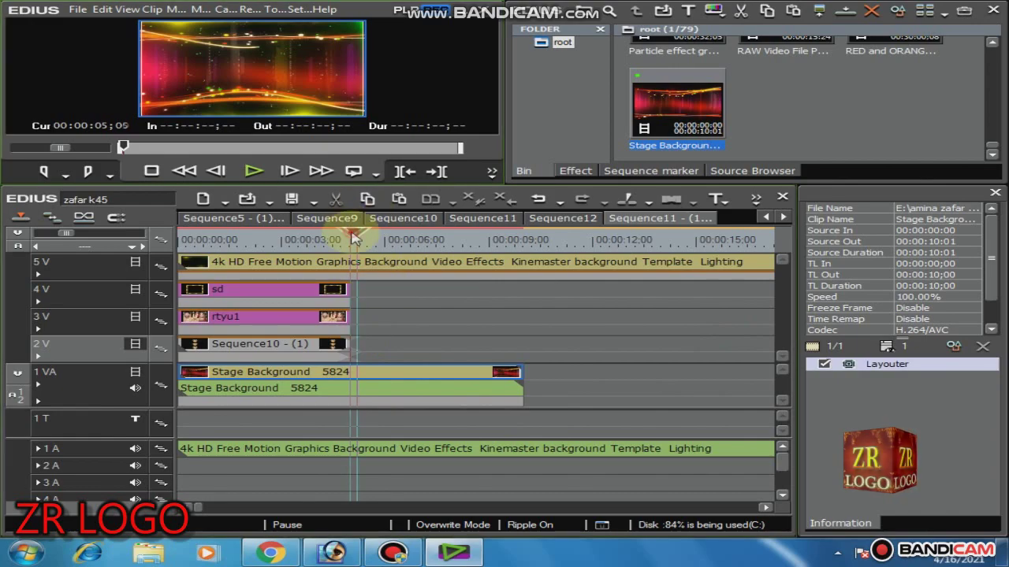
# Save the project and split the Stage Background 5824 clip on track 1 VA at 00:00:05;00.
pyautogui.moveTo(355, 238); pyautogui.dragTo(350, 238)
pyautogui.click(350, 373)
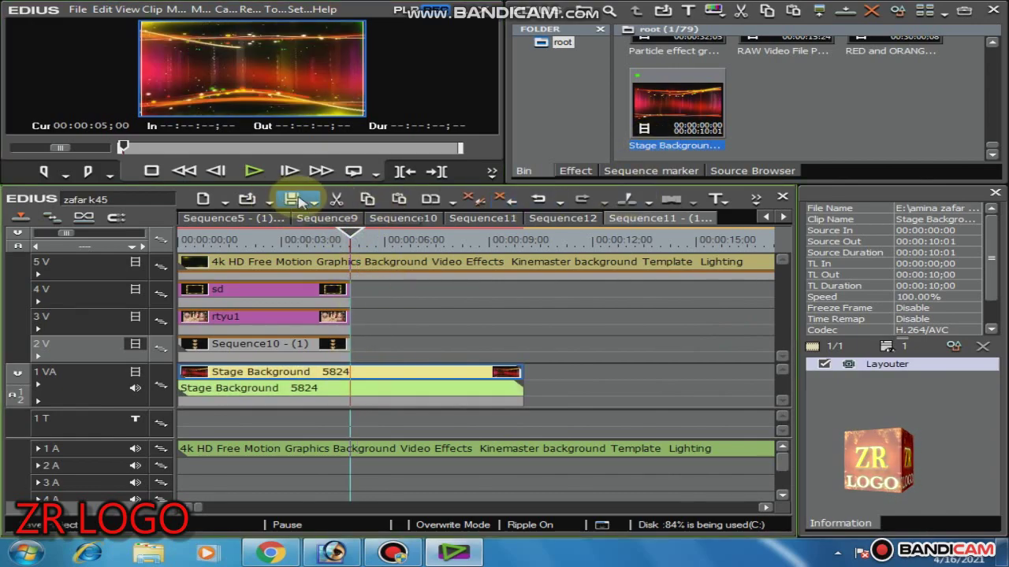
pyautogui.click(297, 201)
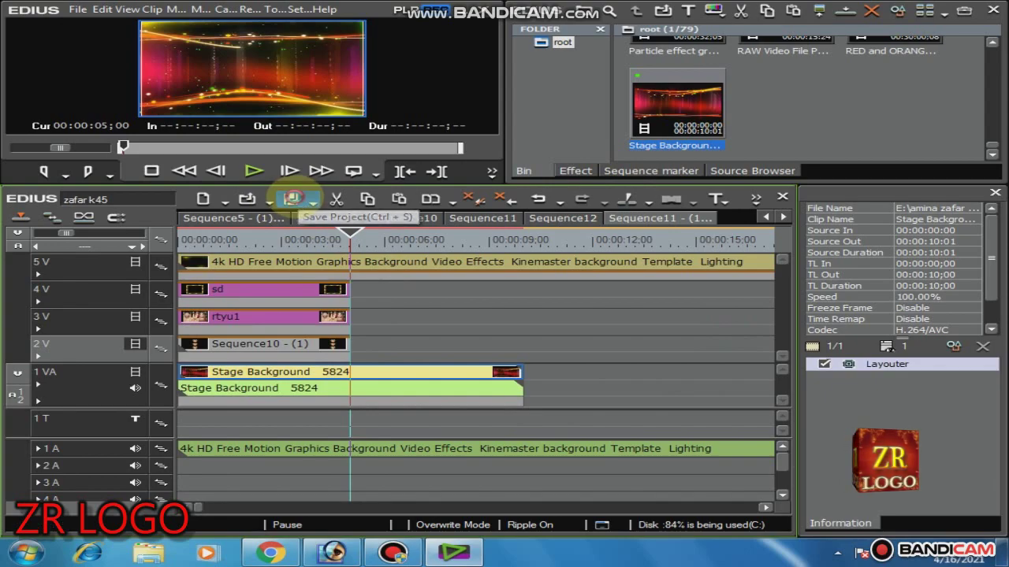
pyautogui.click(629, 199)
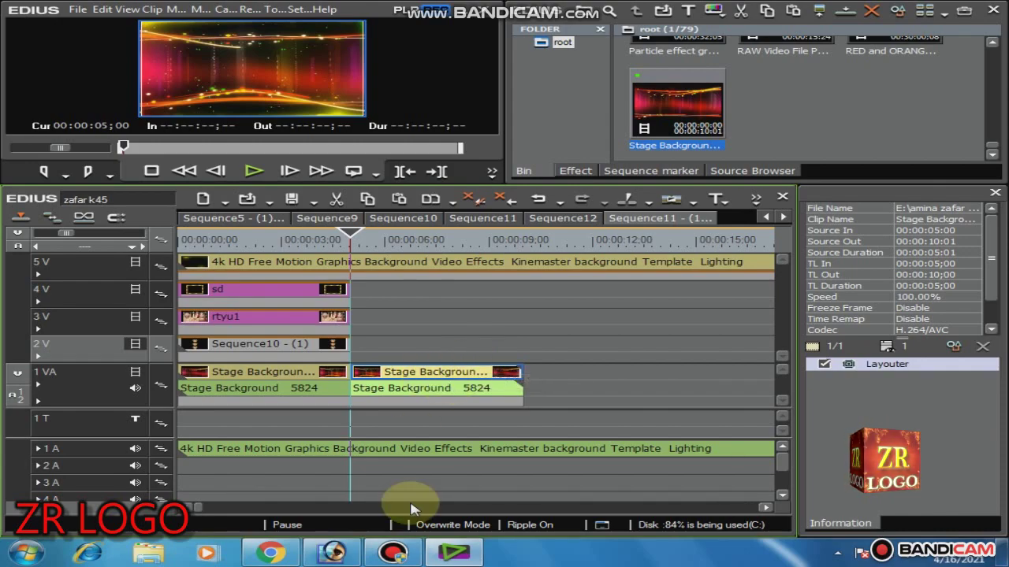
# Ungroup the 4k HD Free Motion Graphics Background clip on track 5 V and ripple-delete its audio from track 1 A.
pyautogui.click(424, 449)
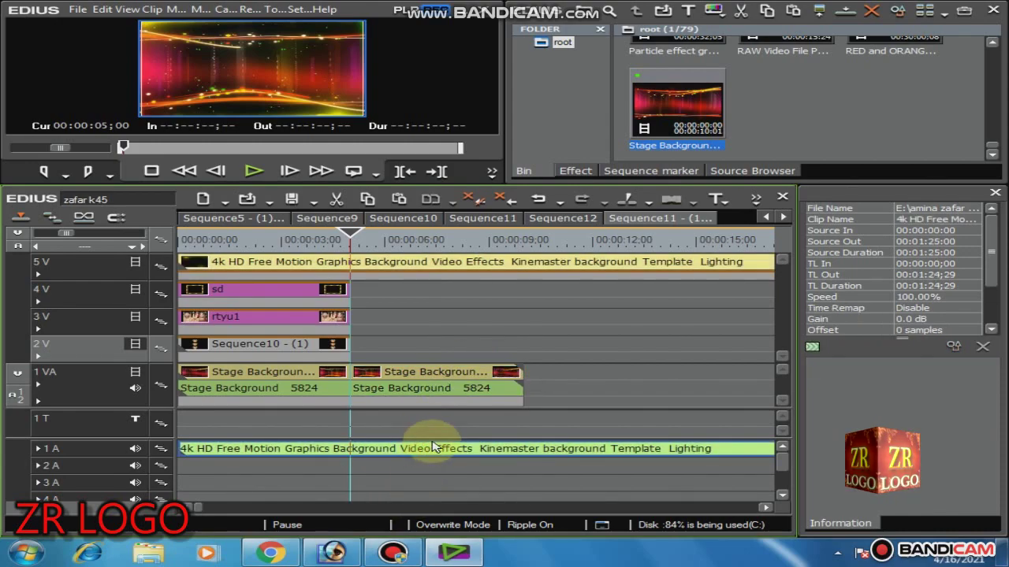
pyautogui.click(475, 262)
pyautogui.rightClick(475, 262)
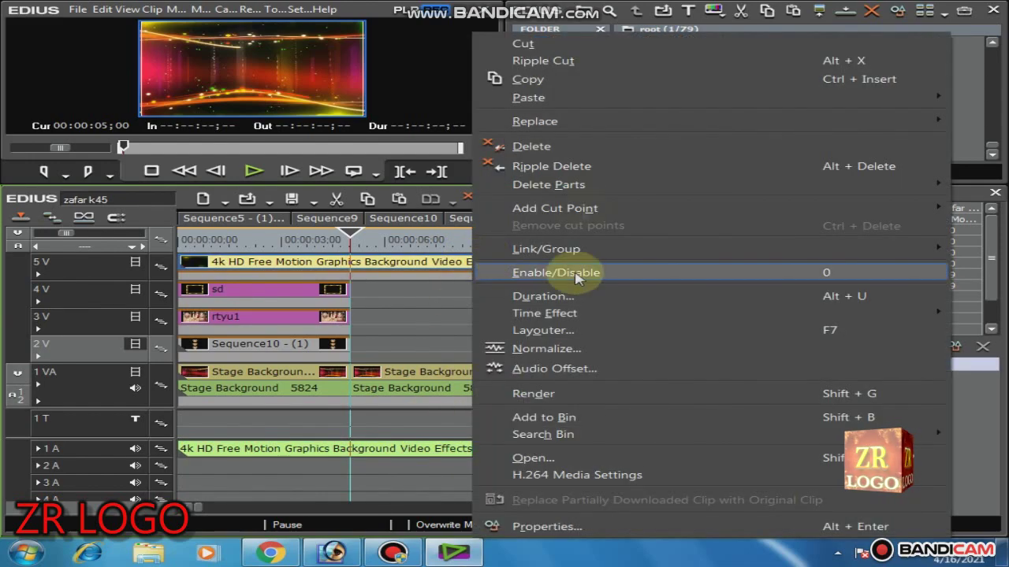
pyautogui.moveTo(496, 248)
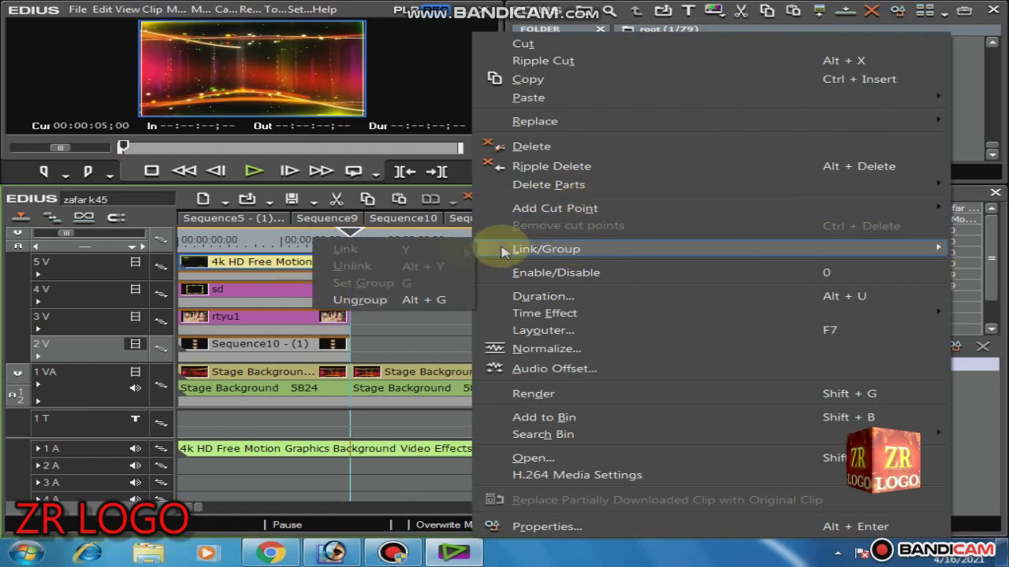
pyautogui.click(360, 300)
pyautogui.click(463, 450)
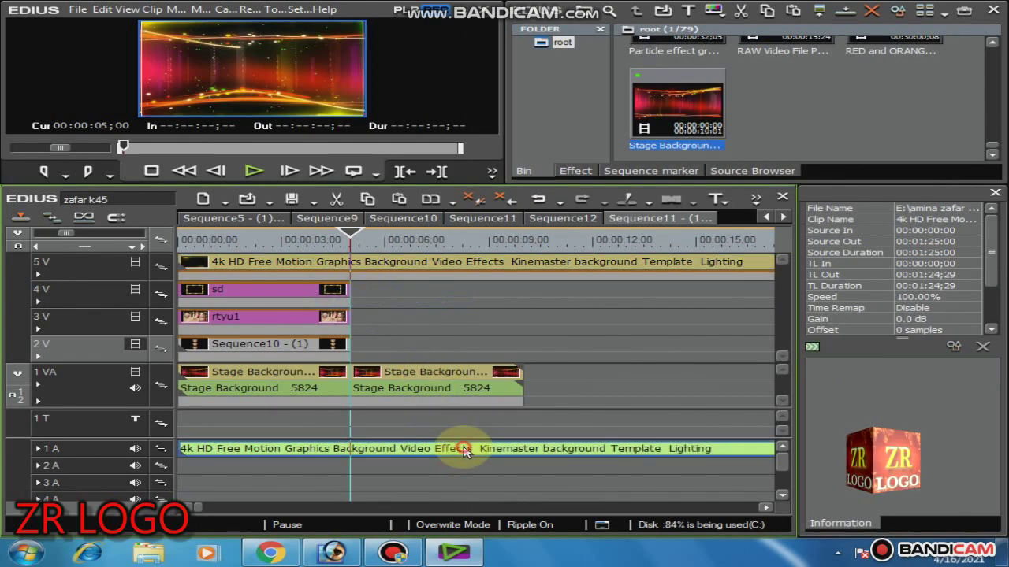
pyautogui.click(508, 203)
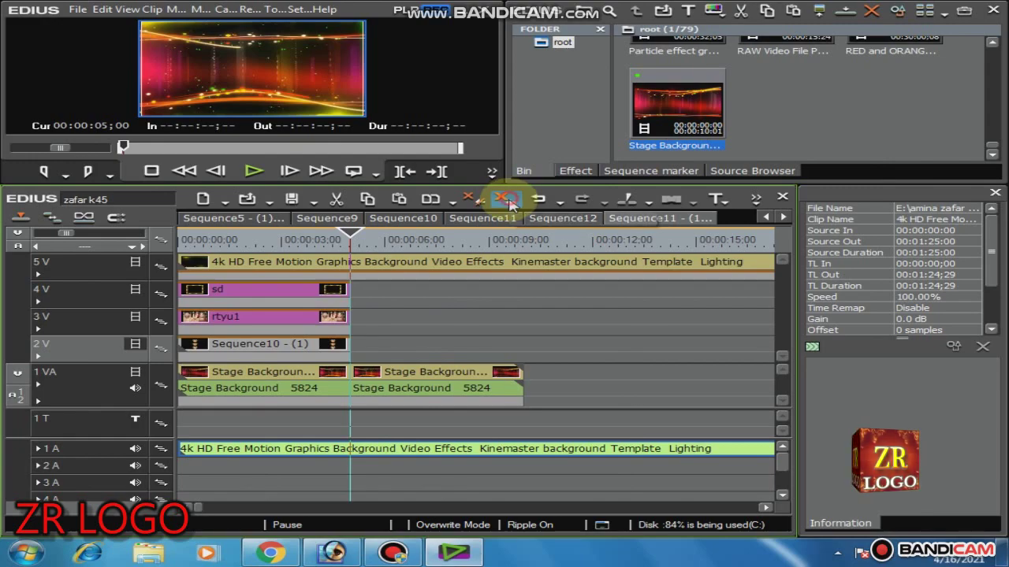
# Delete the audio part of the second Stage Background 5824 segment on track 1 VA.
pyautogui.click(429, 392)
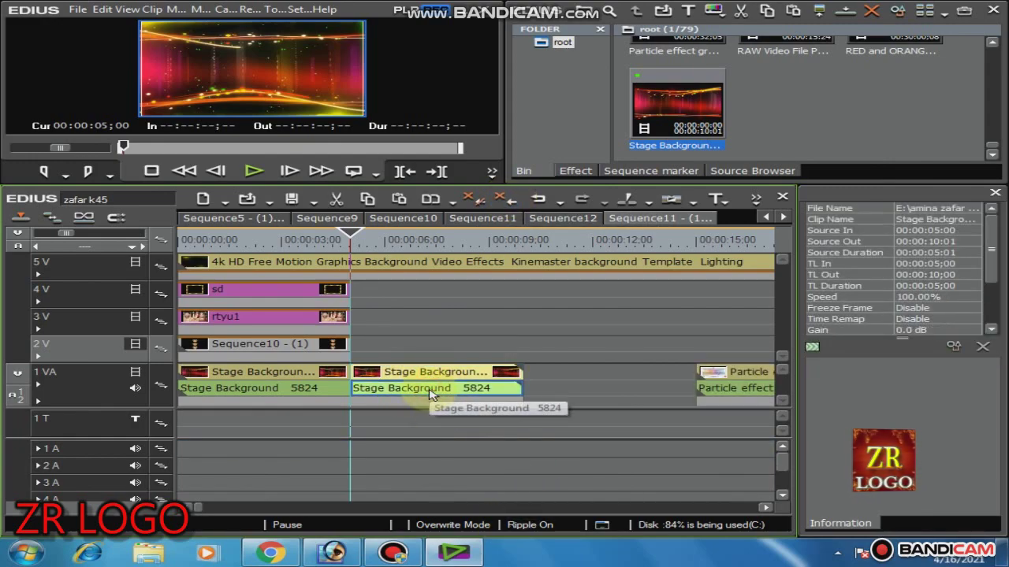
pyautogui.moveTo(455, 394); pyautogui.dragTo(483, 392)
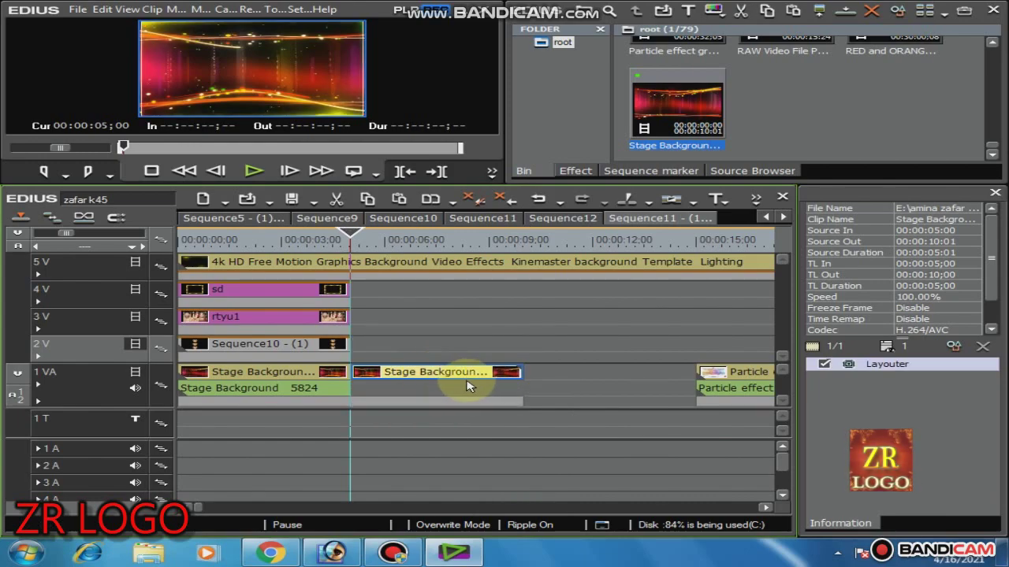
pyautogui.click(513, 429)
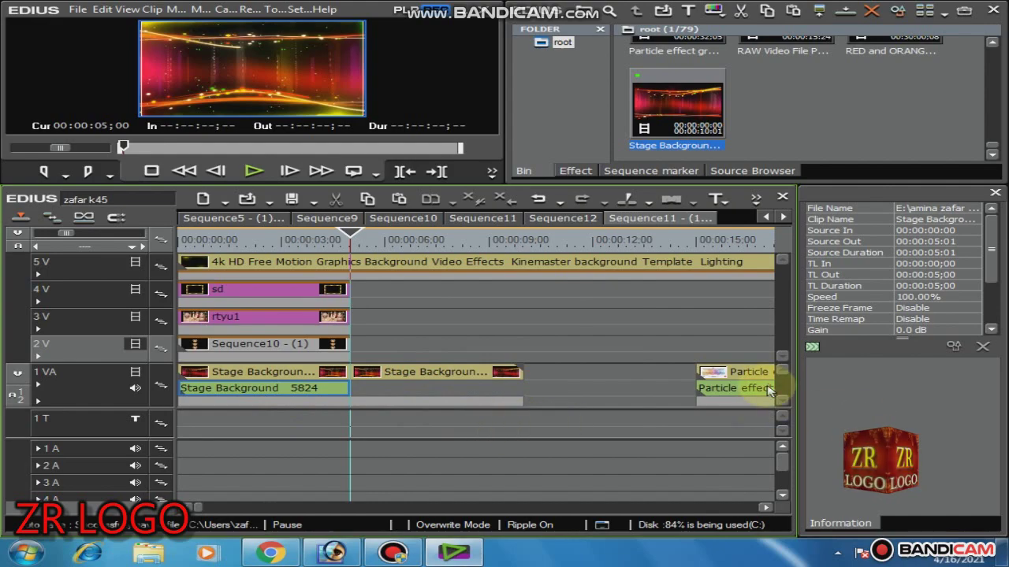
# Split the 4k HD Free Motion Graphics Background clip on track 5 V at 00:00:05;00 and ripple-delete the part after the cut.
pyautogui.moveTo(201, 512)
pyautogui.mouseDown()
pyautogui.moveTo(226, 516)
pyautogui.moveTo(183, 509)
pyautogui.mouseUp()
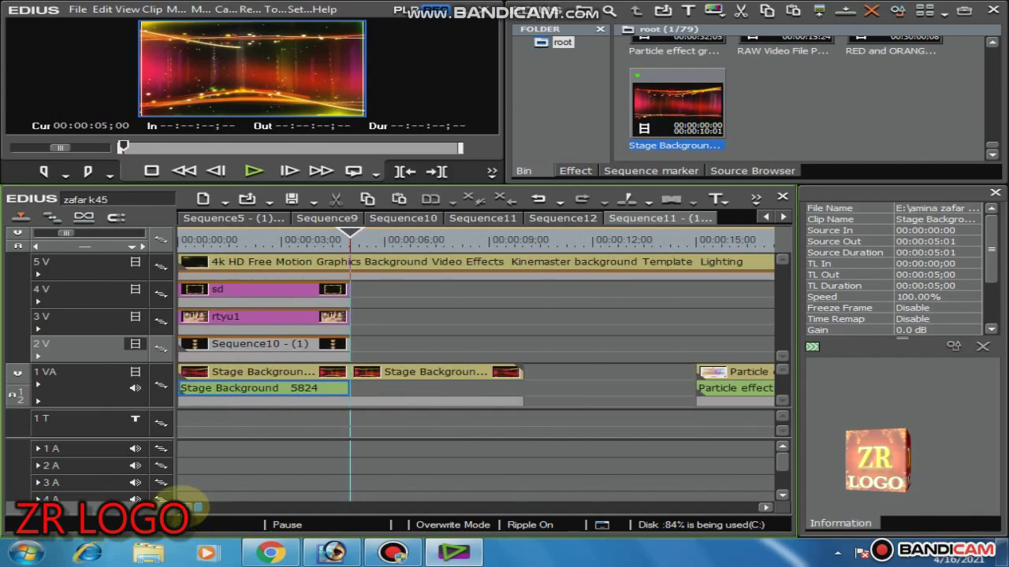
pyautogui.click(353, 264)
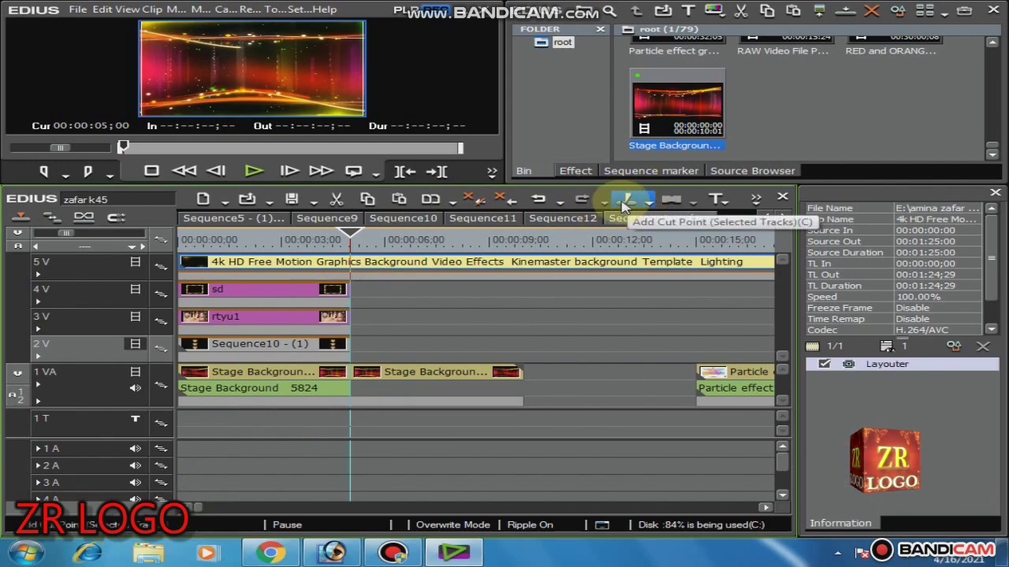
pyautogui.press('c')
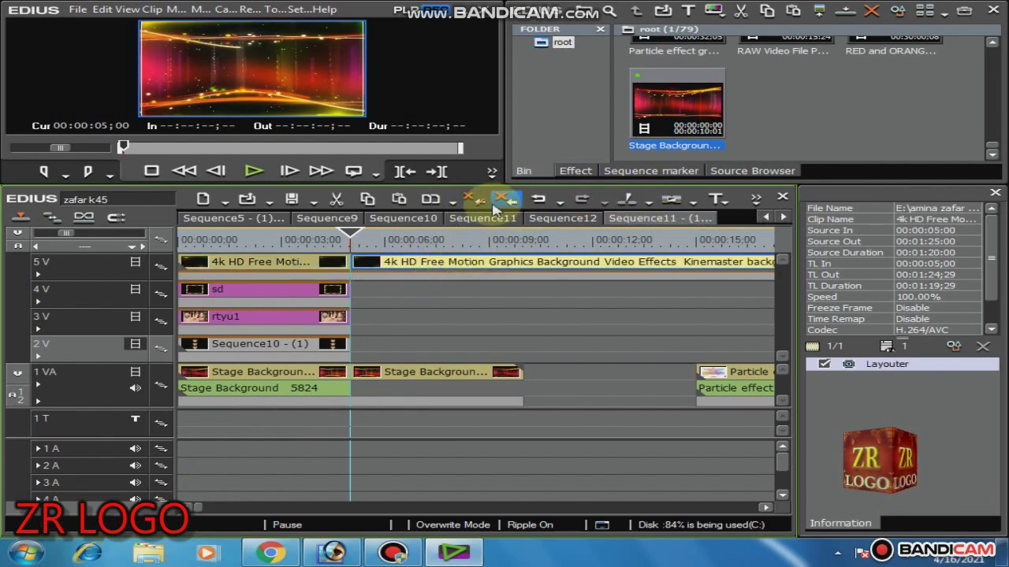
pyautogui.click(507, 201)
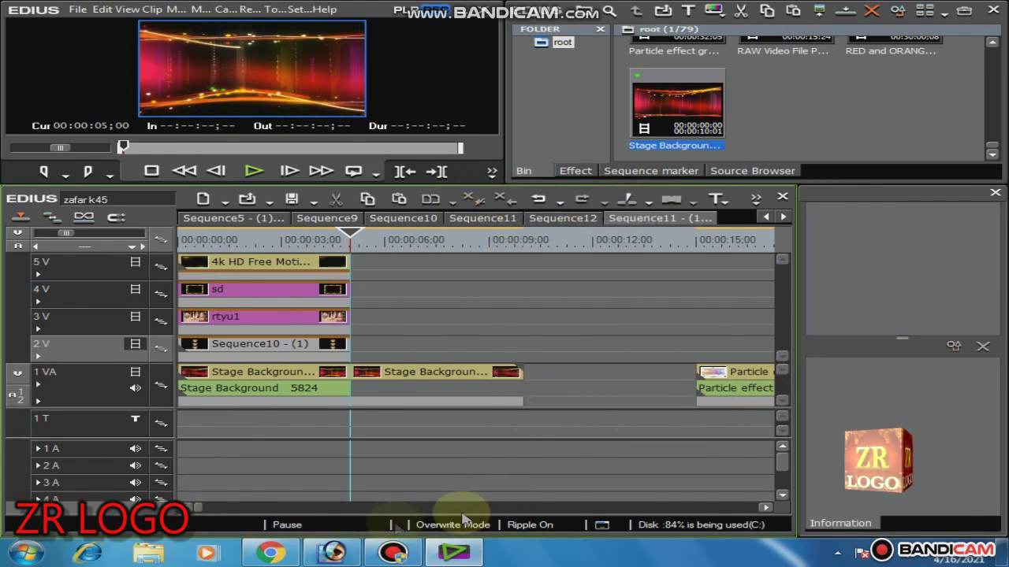
# Ripple-delete the RED and ORANGE LITTLE LIGHTS BOKEH Particles Effect clip from track 1 VA.
pyautogui.moveTo(201, 512); pyautogui.dragTo(130, 501)
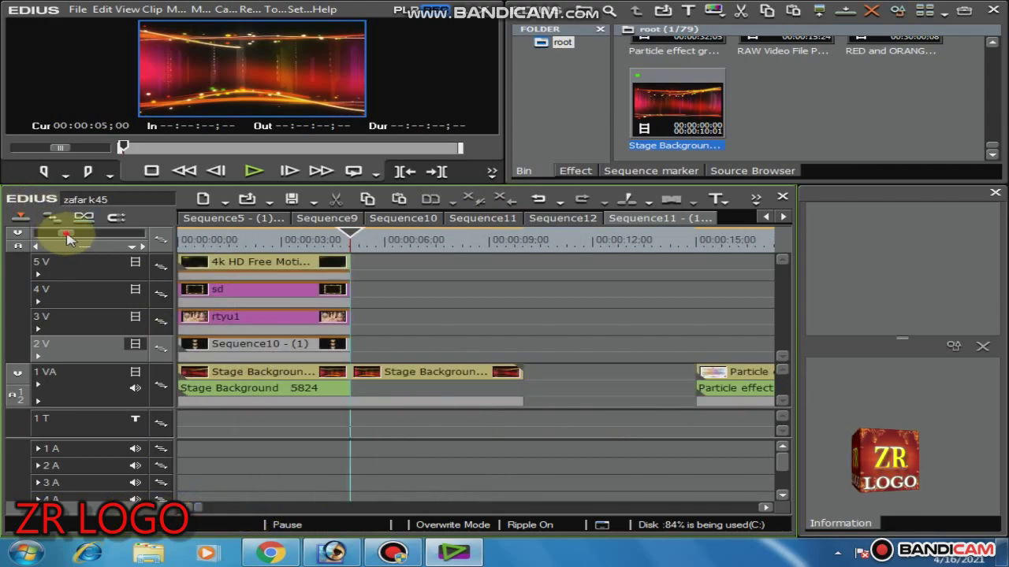
pyautogui.moveTo(68, 238); pyautogui.dragTo(168, 245)
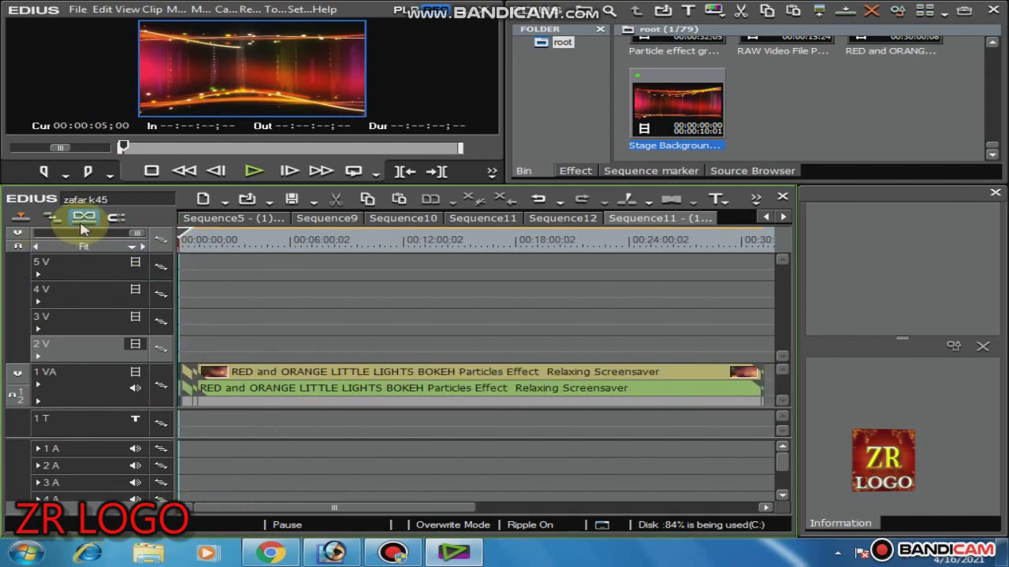
pyautogui.moveTo(138, 239); pyautogui.dragTo(106, 233)
pyautogui.click(264, 386)
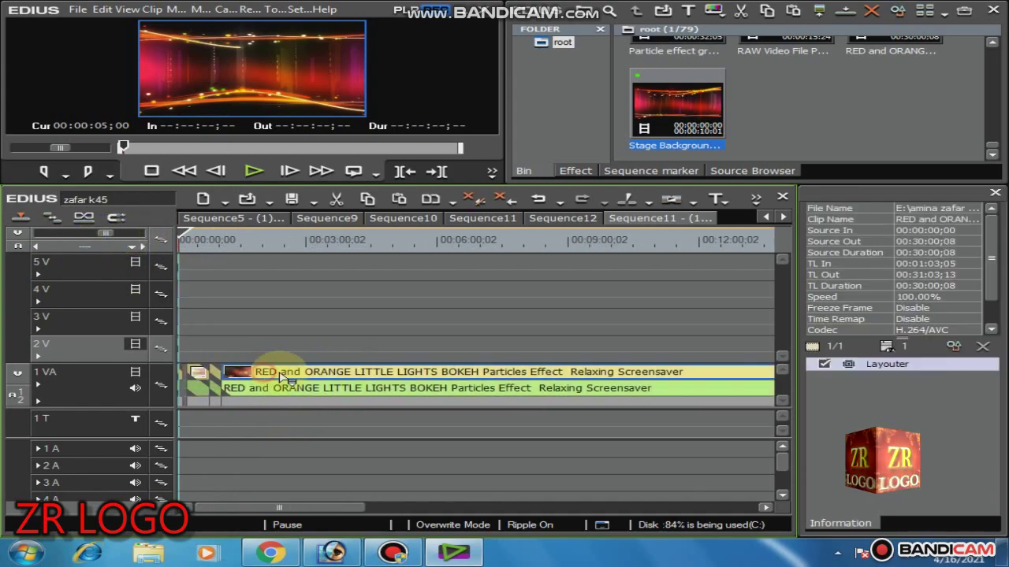
pyautogui.moveTo(265, 386); pyautogui.dragTo(302, 386)
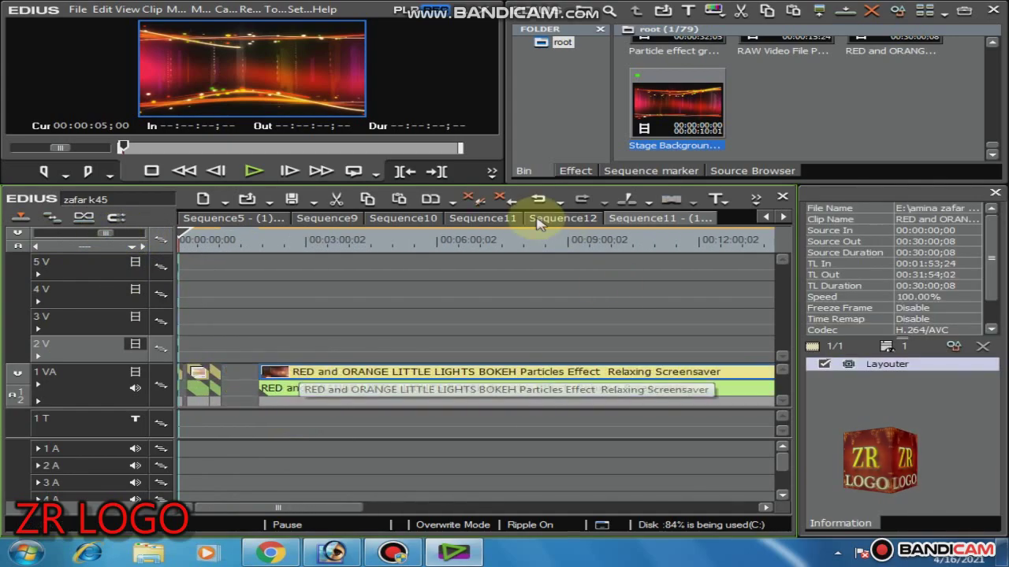
pyautogui.click(499, 198)
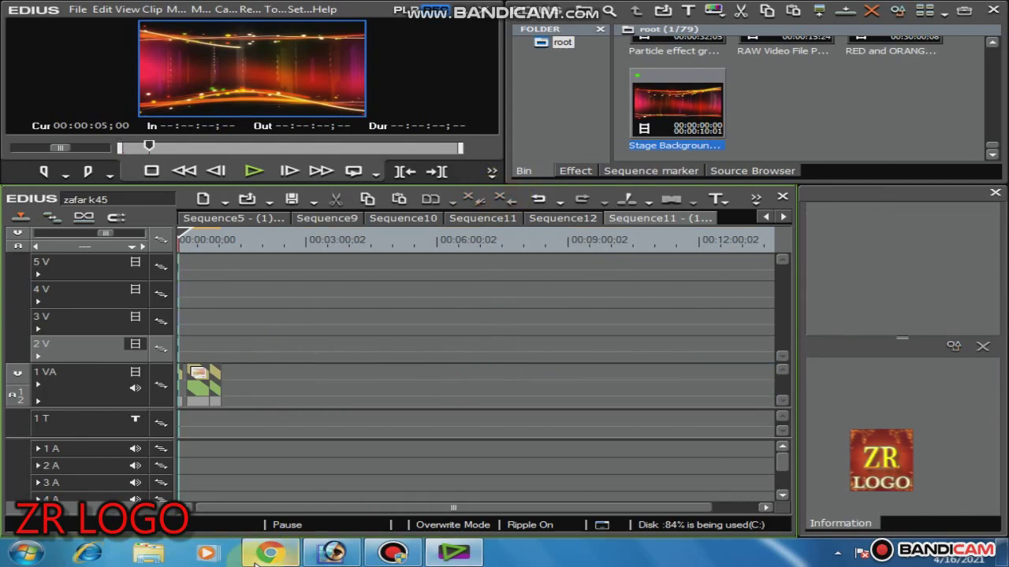
# Ripple-delete the Particle effect green screen 2 and RAW Video File Particle clips from track 1 VA.
pyautogui.moveTo(302, 512); pyautogui.dragTo(205, 504)
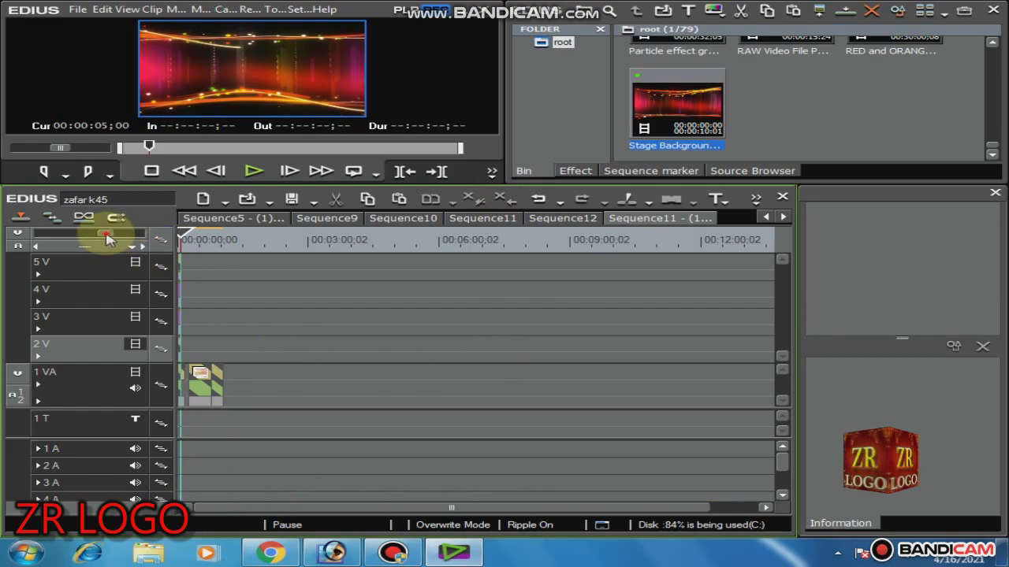
pyautogui.moveTo(108, 237); pyautogui.dragTo(150, 238)
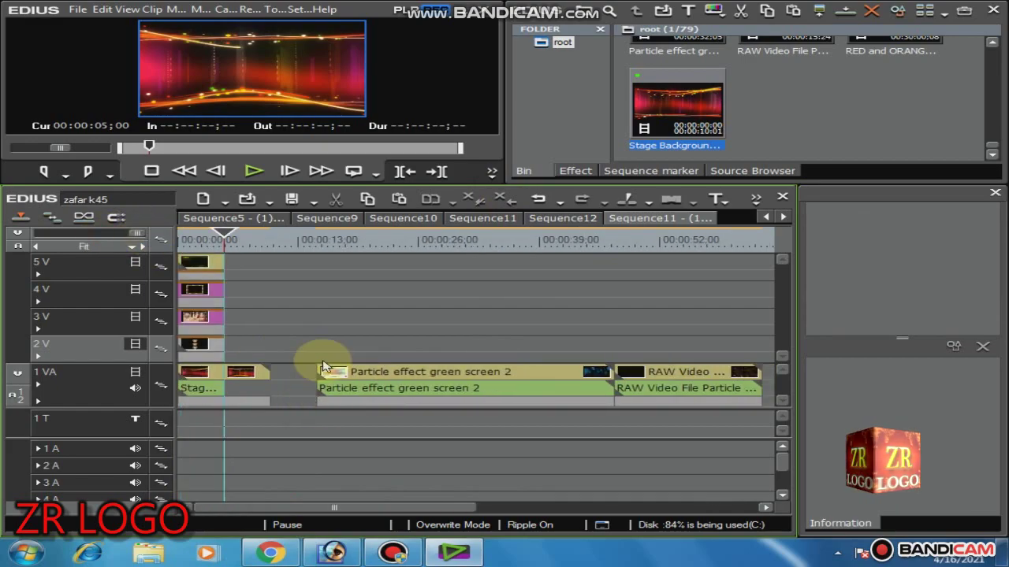
pyautogui.moveTo(326, 323); pyautogui.dragTo(654, 443)
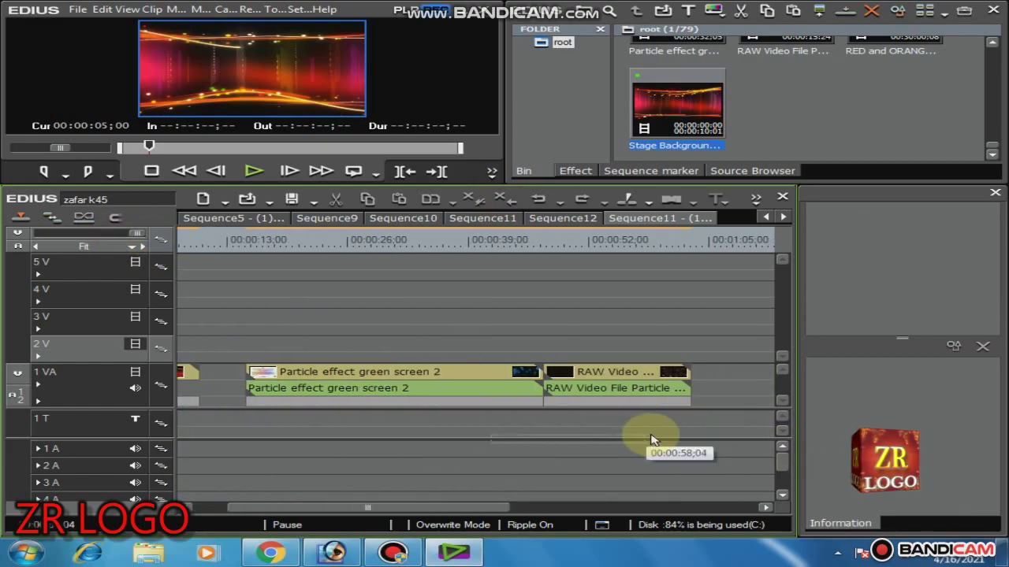
pyautogui.click(526, 370)
pyautogui.click(508, 200)
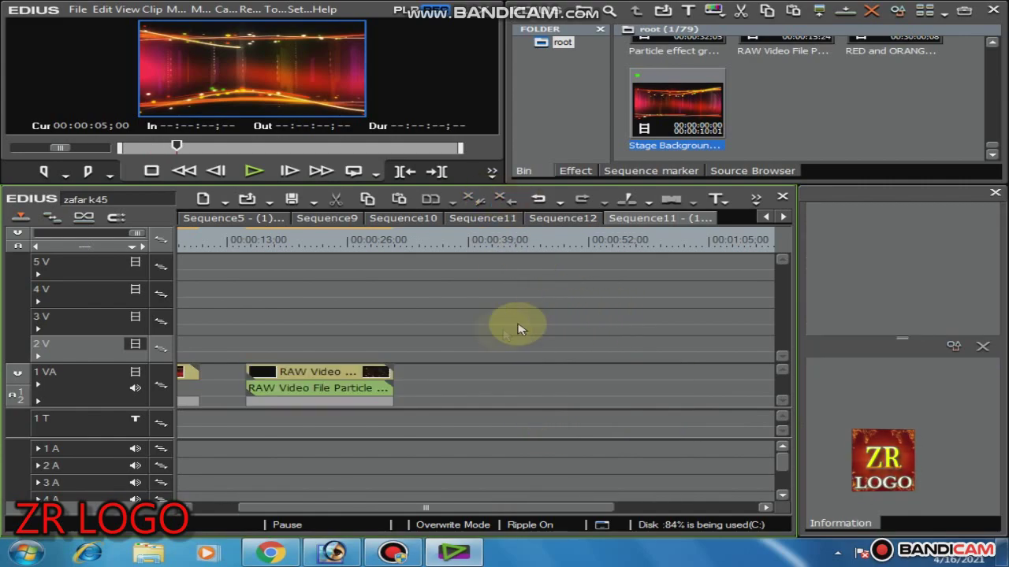
pyautogui.click(351, 370)
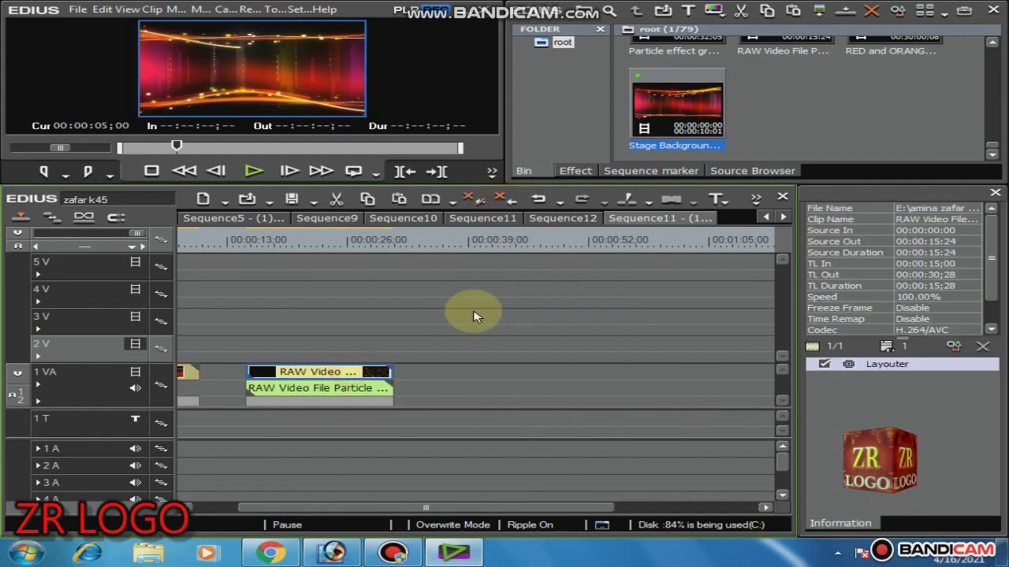
pyautogui.click(509, 200)
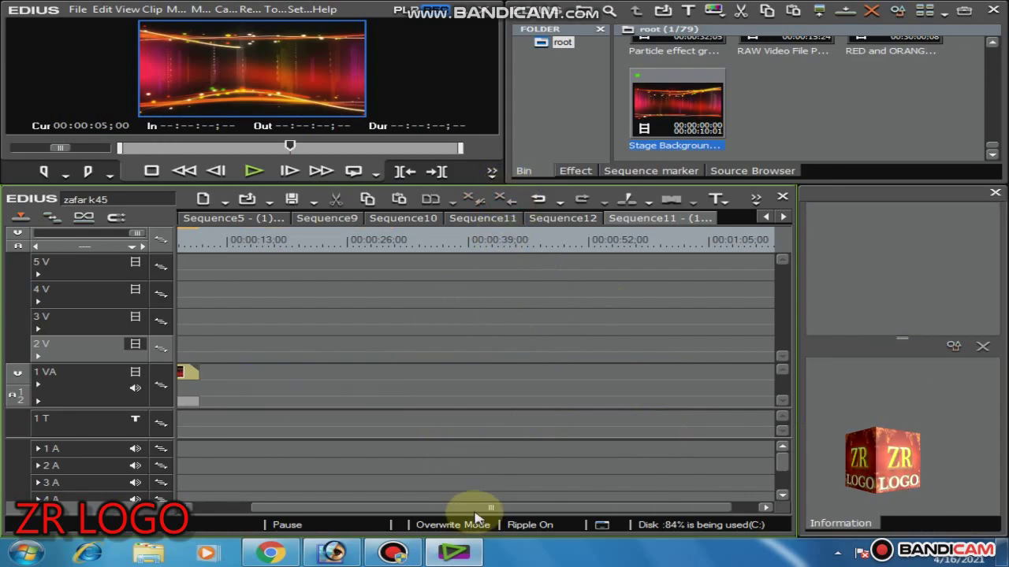
# Ripple-delete the leftover Stage Background 5824 segment after 00:00:05;00 on track 1 VA.
pyautogui.moveTo(530, 509); pyautogui.dragTo(192, 504)
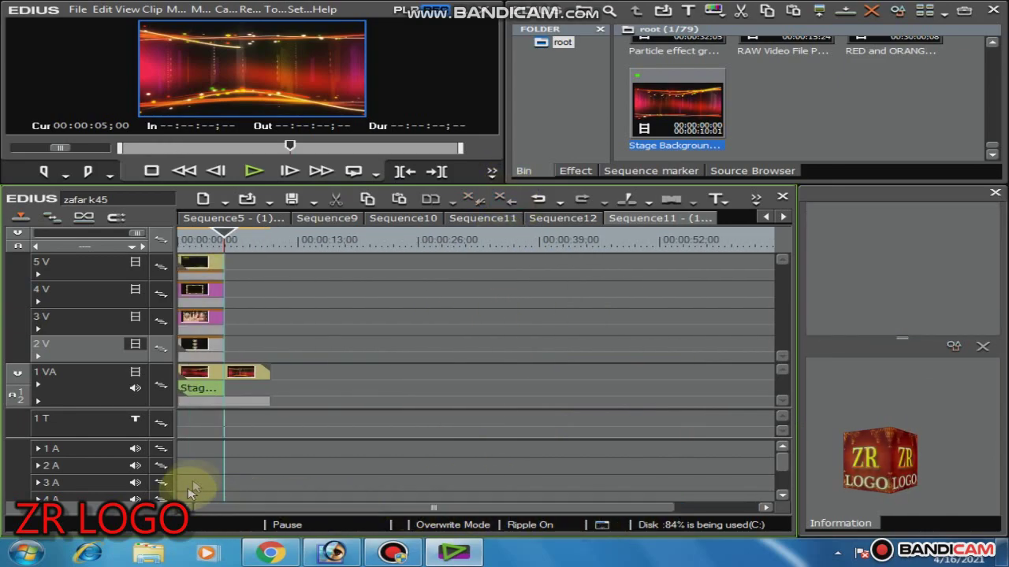
pyautogui.click(245, 375)
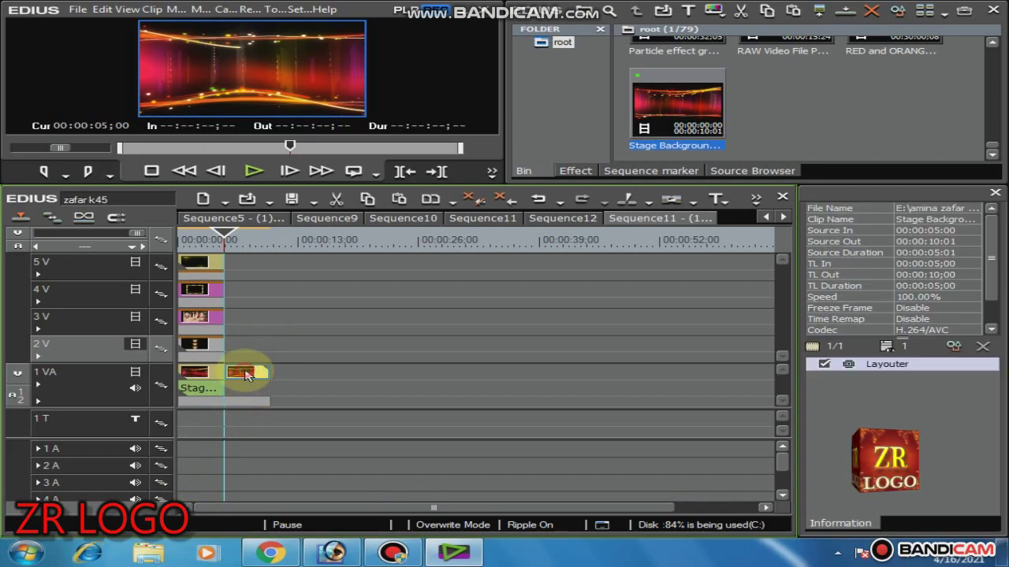
pyautogui.click(505, 200)
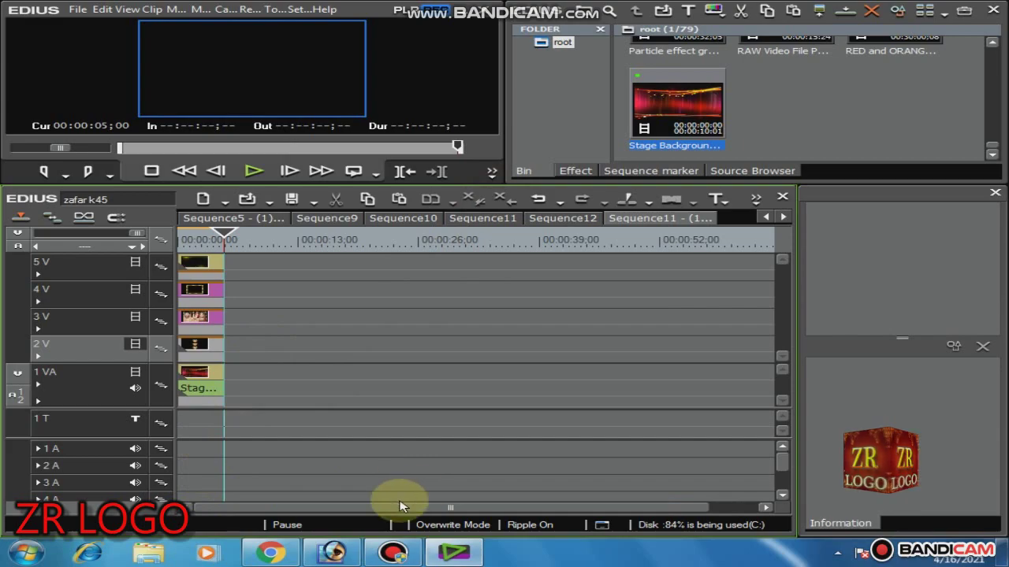
# Fit the trimmed sequence in the timeline, play the composite full screen from the start, and move the playhead to the sequence end.
pyautogui.moveTo(139, 234); pyautogui.dragTo(161, 239)
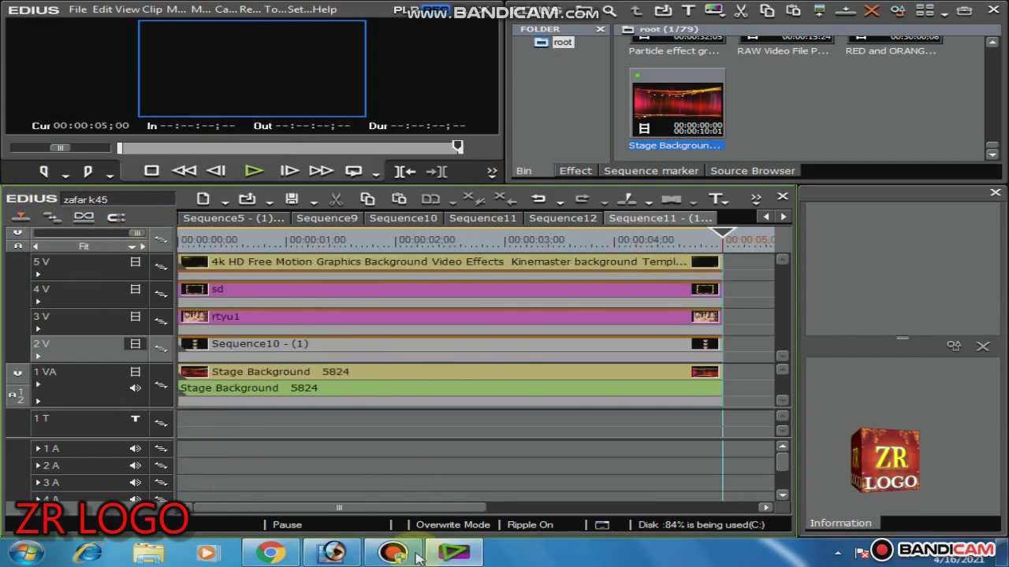
pyautogui.moveTo(418, 508); pyautogui.dragTo(311, 493)
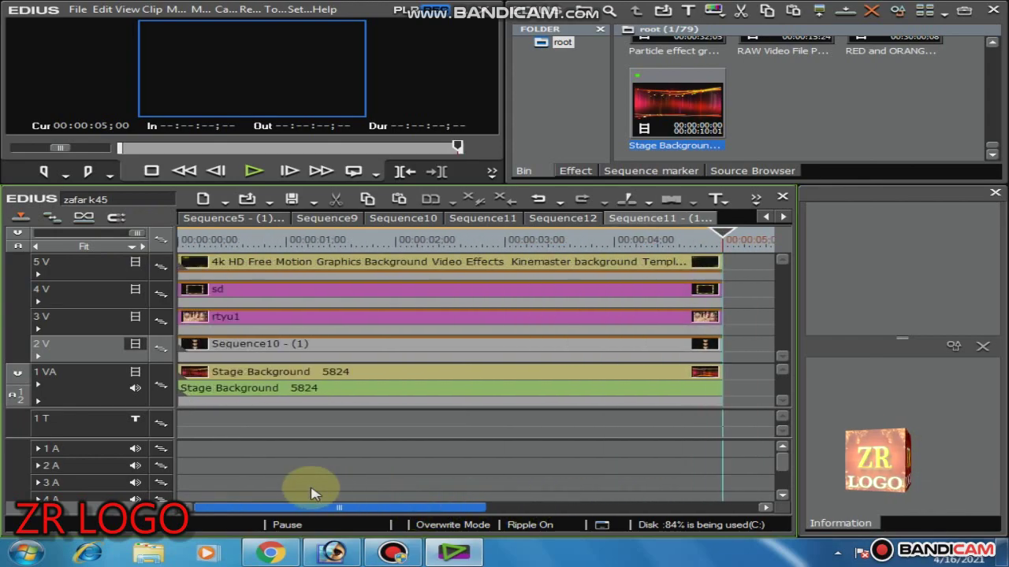
pyautogui.moveTo(721, 230); pyautogui.dragTo(183, 236)
pyautogui.click(262, 174)
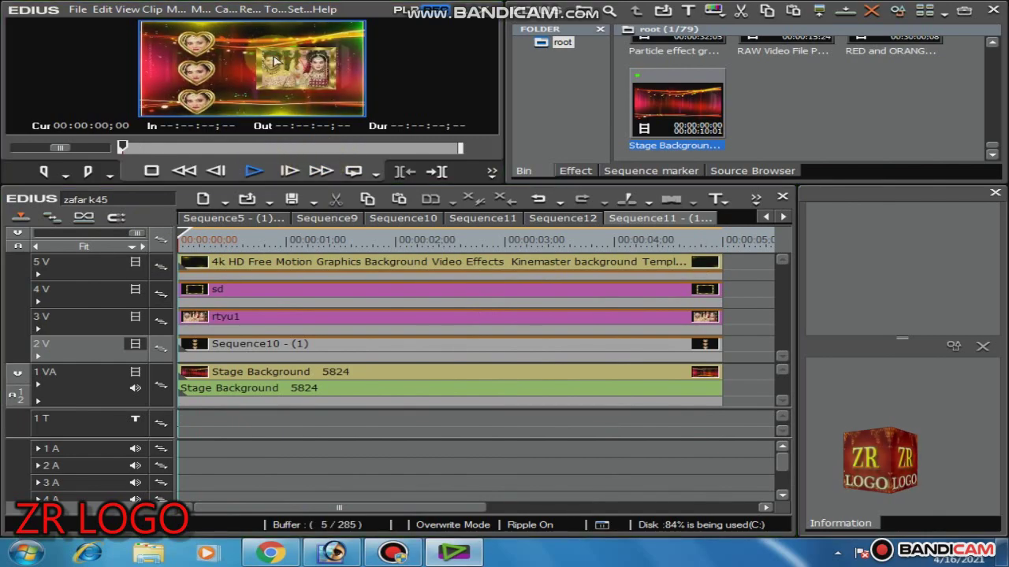
pyautogui.doubleClick(274, 59)
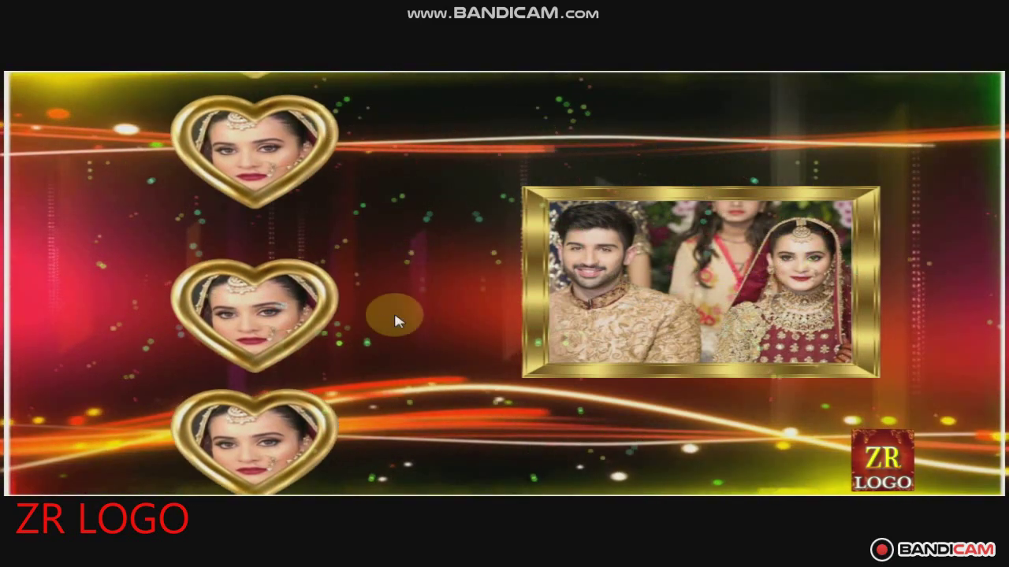
pyautogui.click(395, 236)
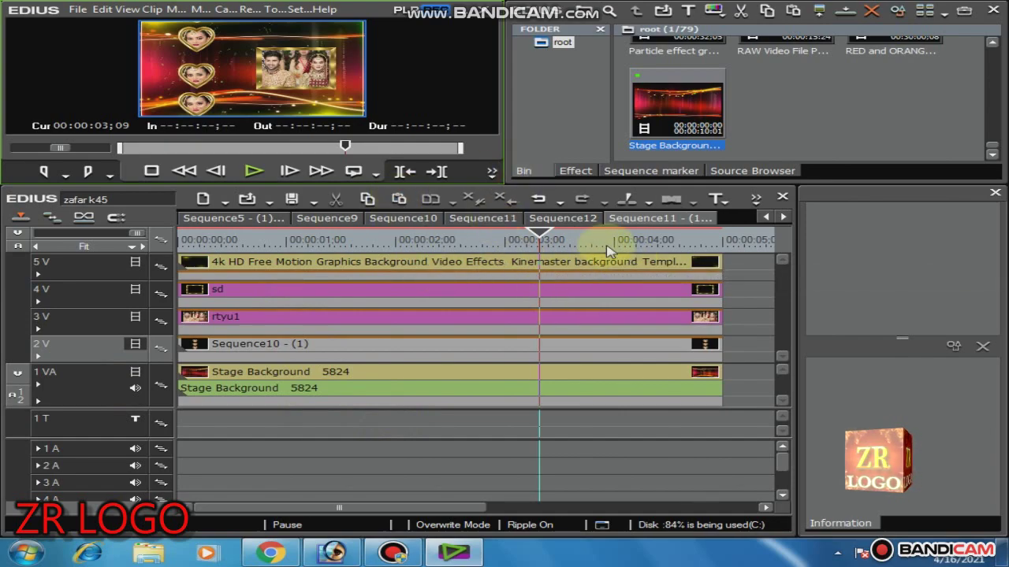
pyautogui.moveTo(535, 236); pyautogui.dragTo(713, 244)
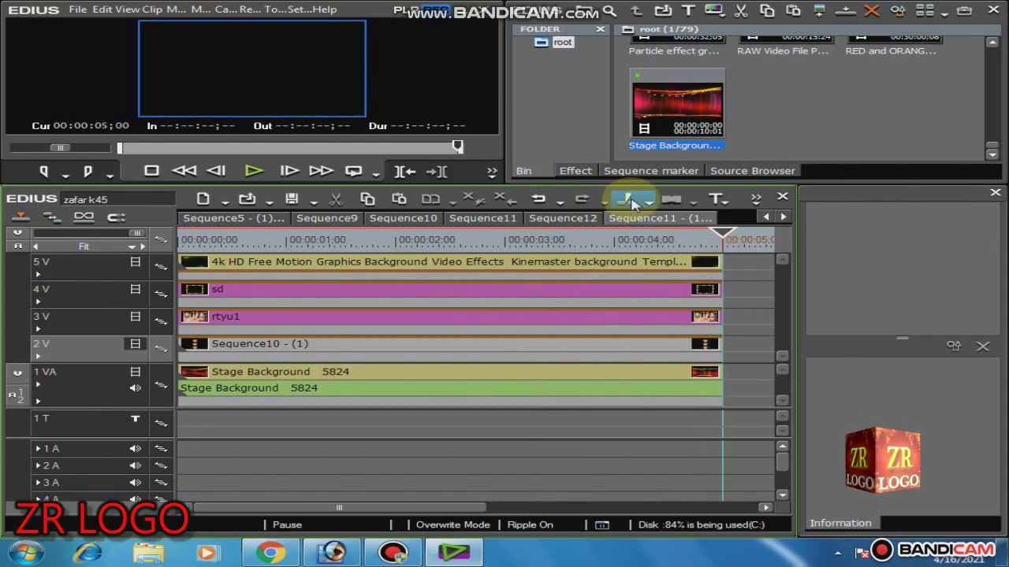
pyautogui.click(724, 199)
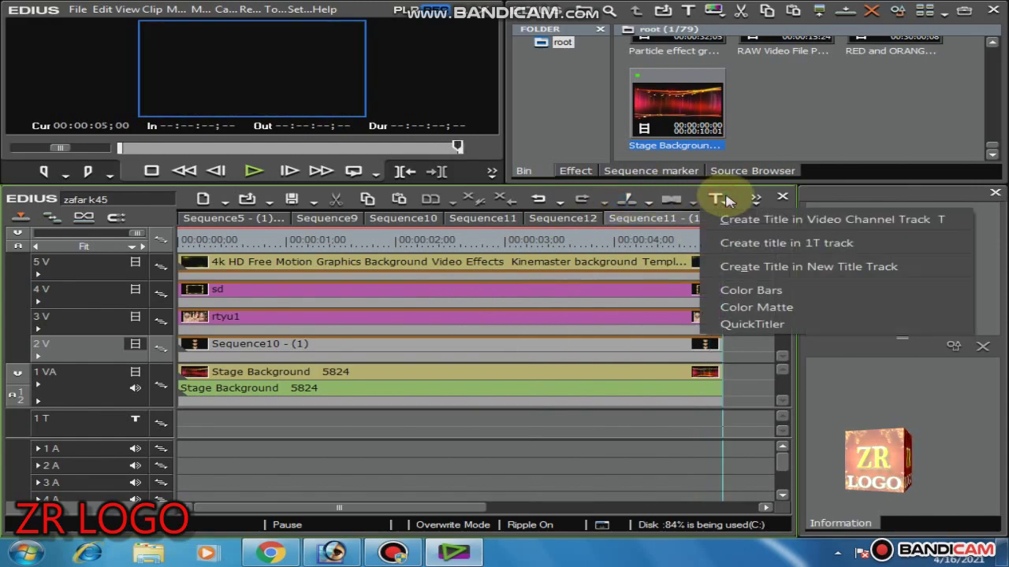
pyautogui.click(763, 244)
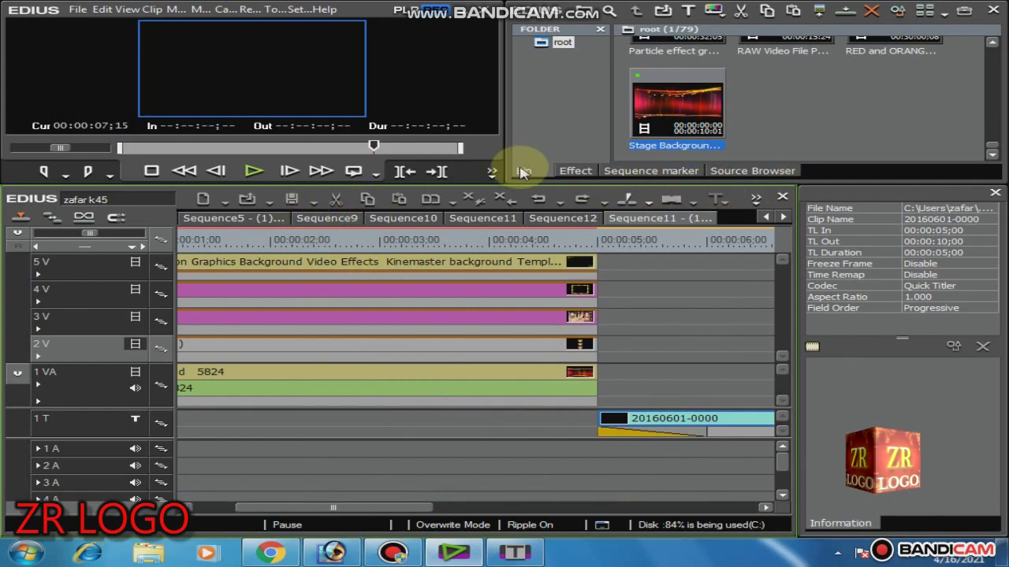
pyautogui.moveTo(380, 149); pyautogui.dragTo(257, 176)
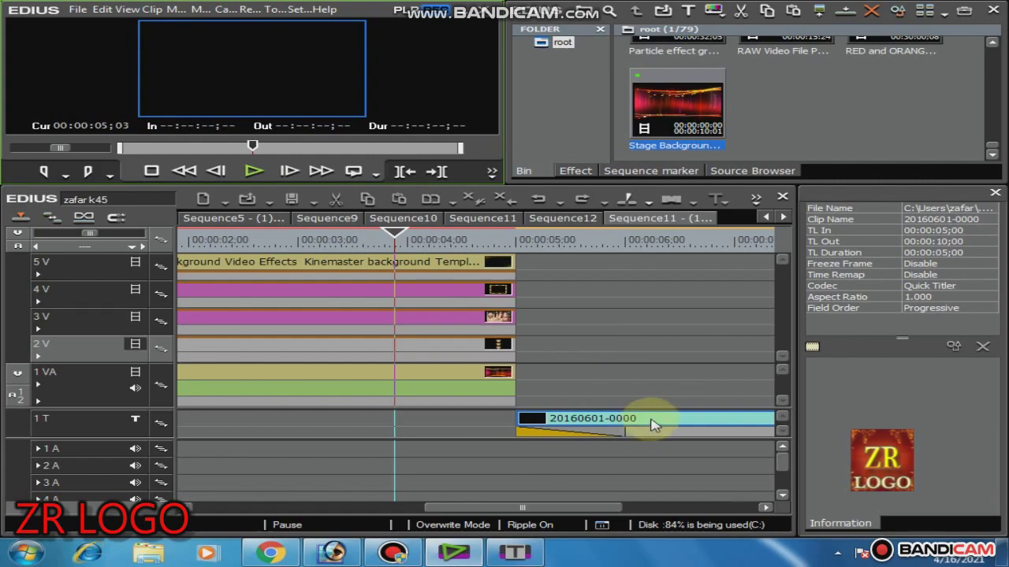
pyautogui.click(705, 422)
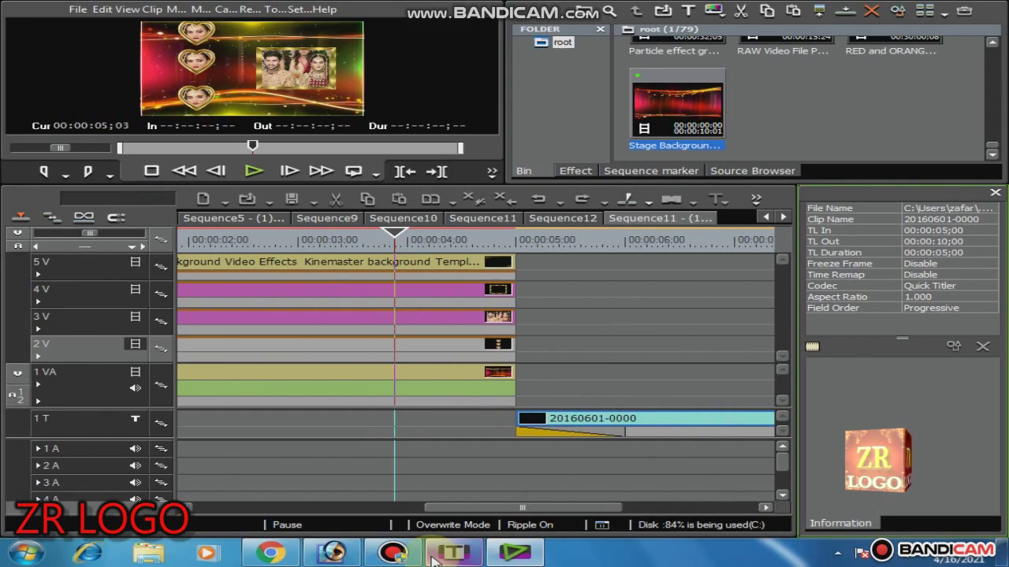
pyautogui.click(455, 554)
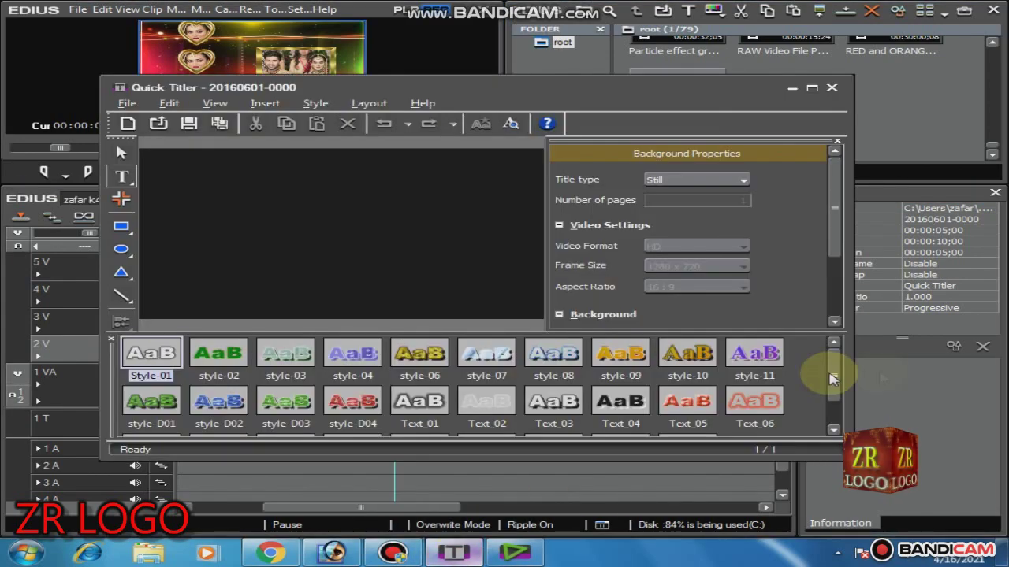
pyautogui.click(832, 88)
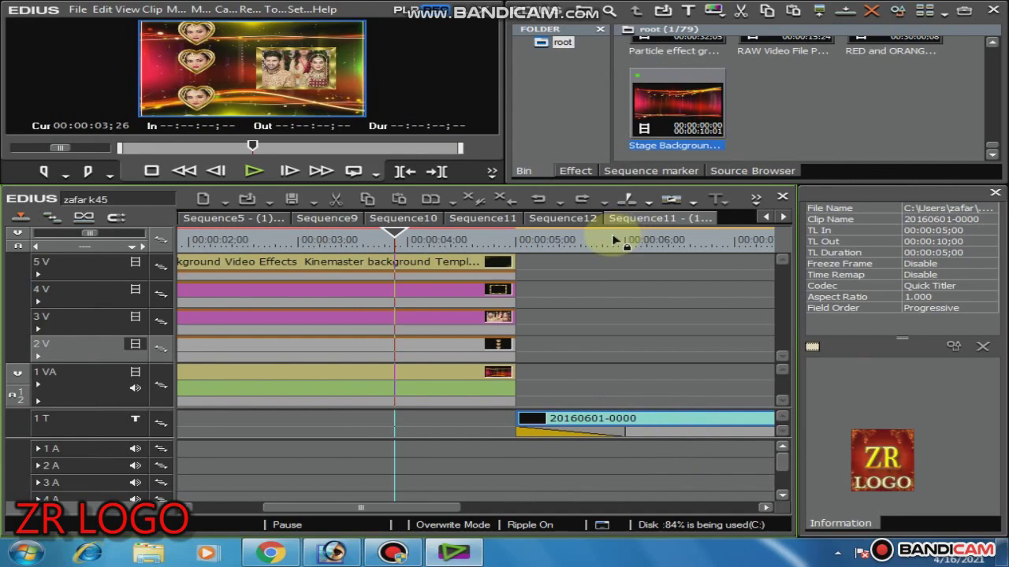
pyautogui.doubleClick(672, 423)
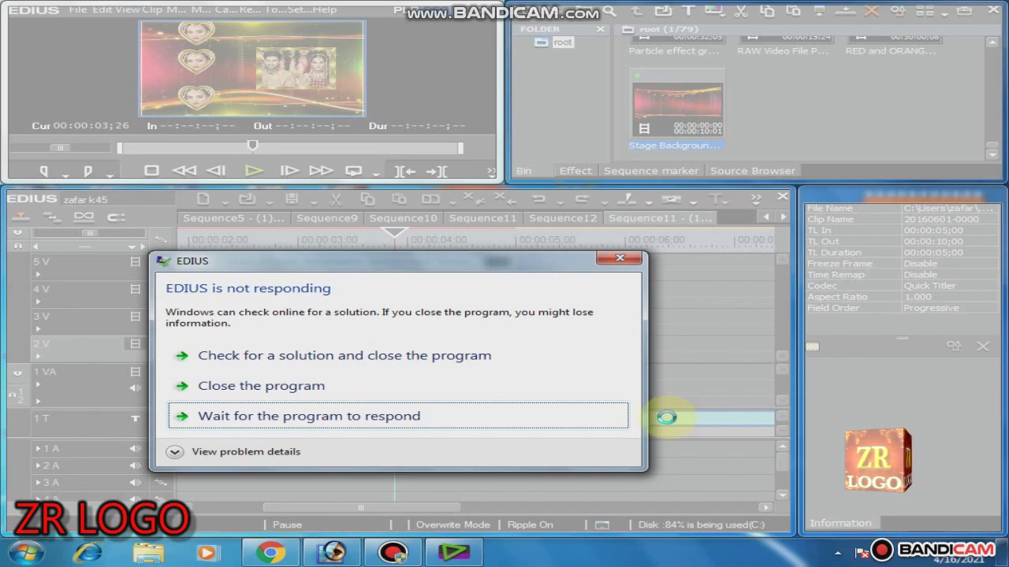
pyautogui.click(635, 259)
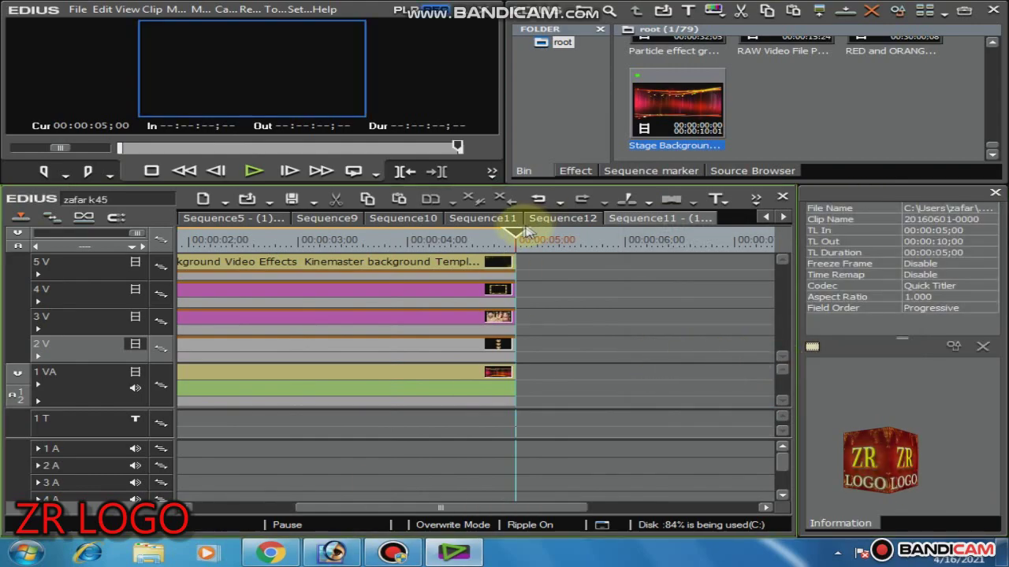
pyautogui.press('i')
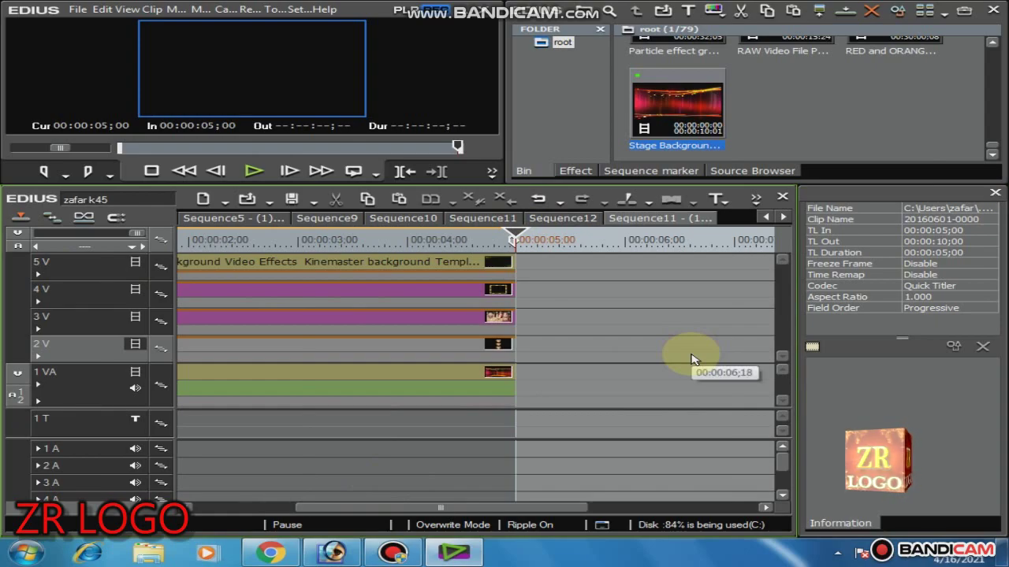
pyautogui.hotkey('alt', 'i')
# Create a new title on track 1T from the start of the sequence.
pyautogui.press('Home')
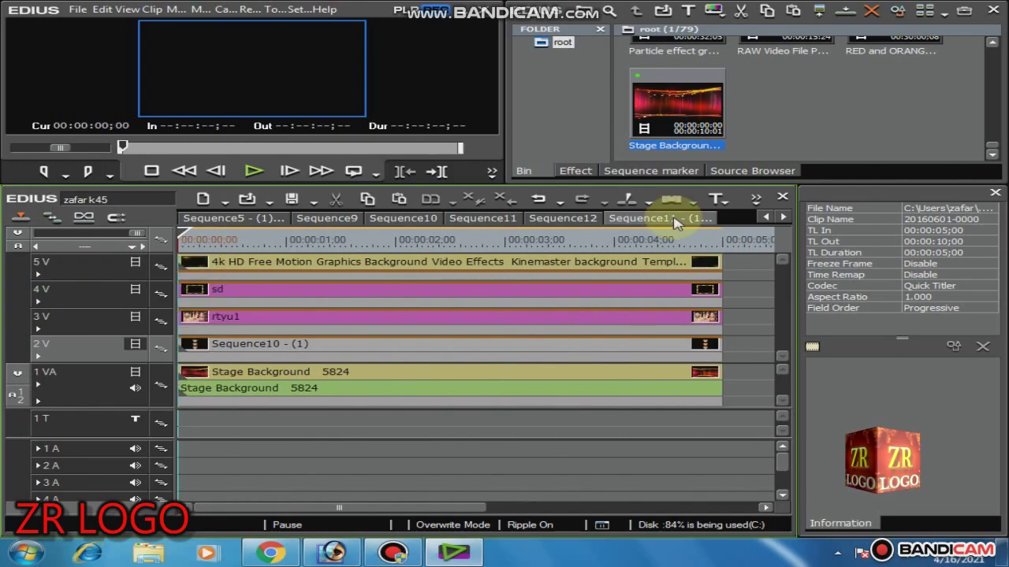
pyautogui.click(714, 200)
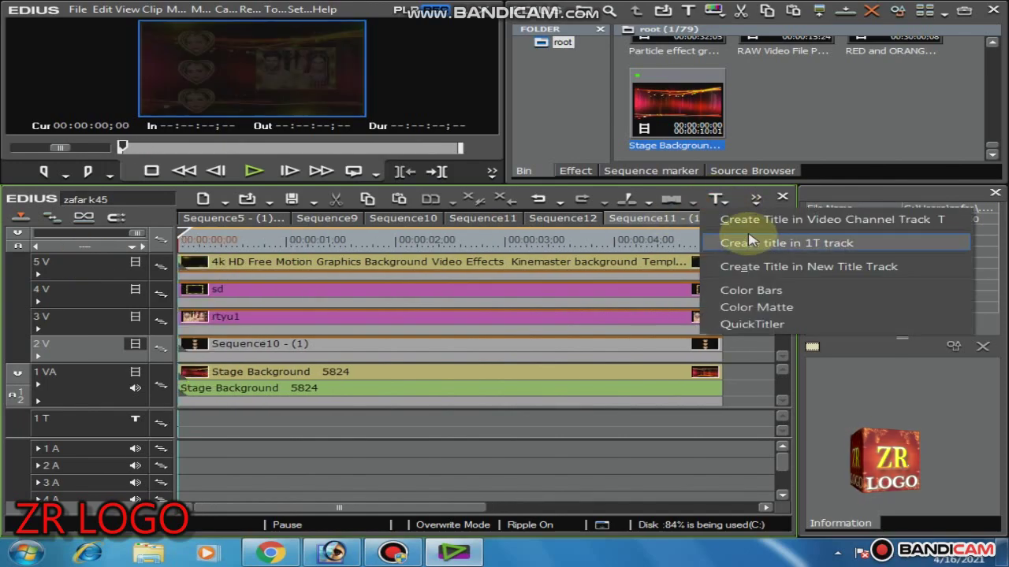
pyautogui.click(728, 241)
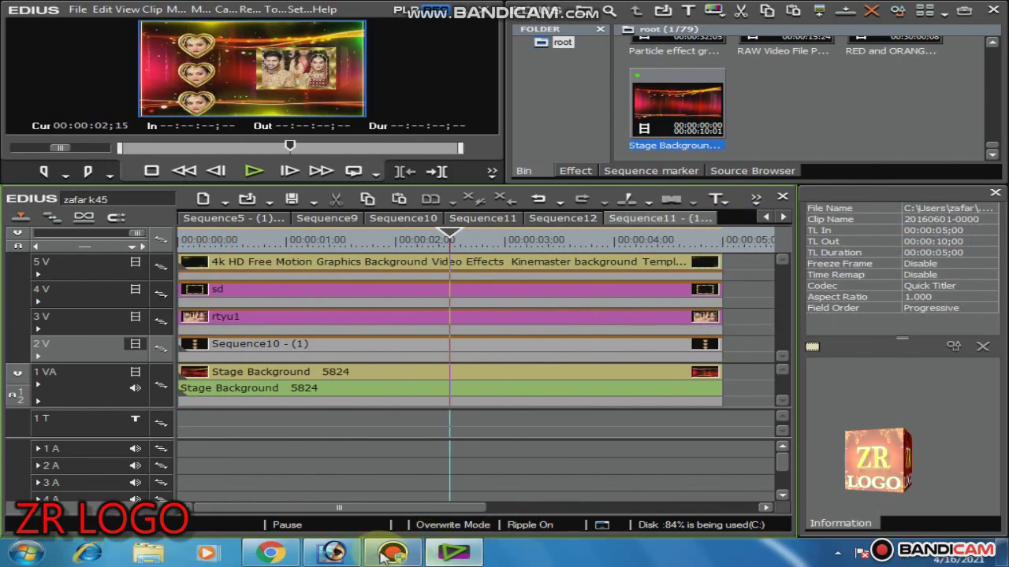
pyautogui.moveTo(398, 558)
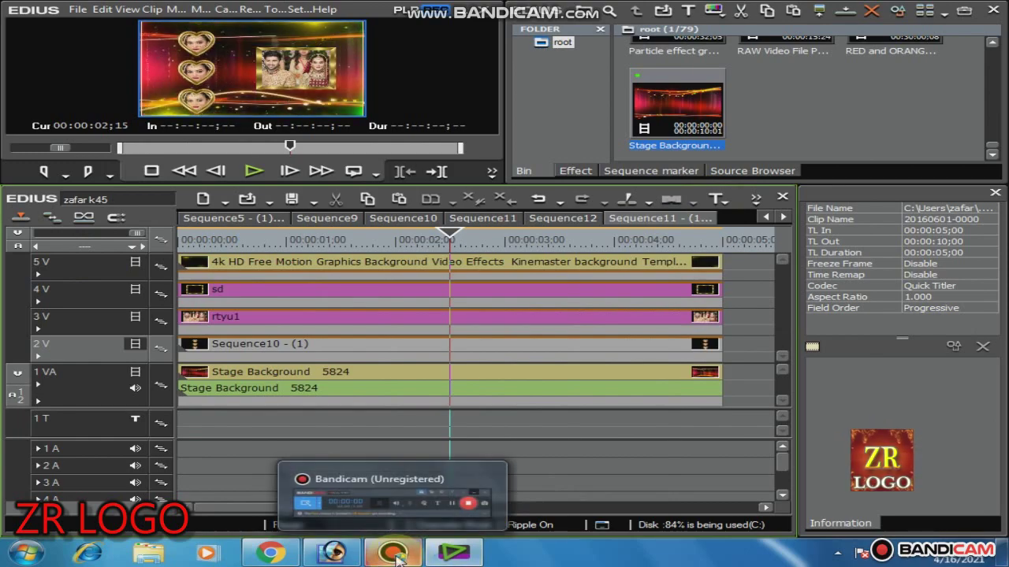
pyautogui.click(398, 558)
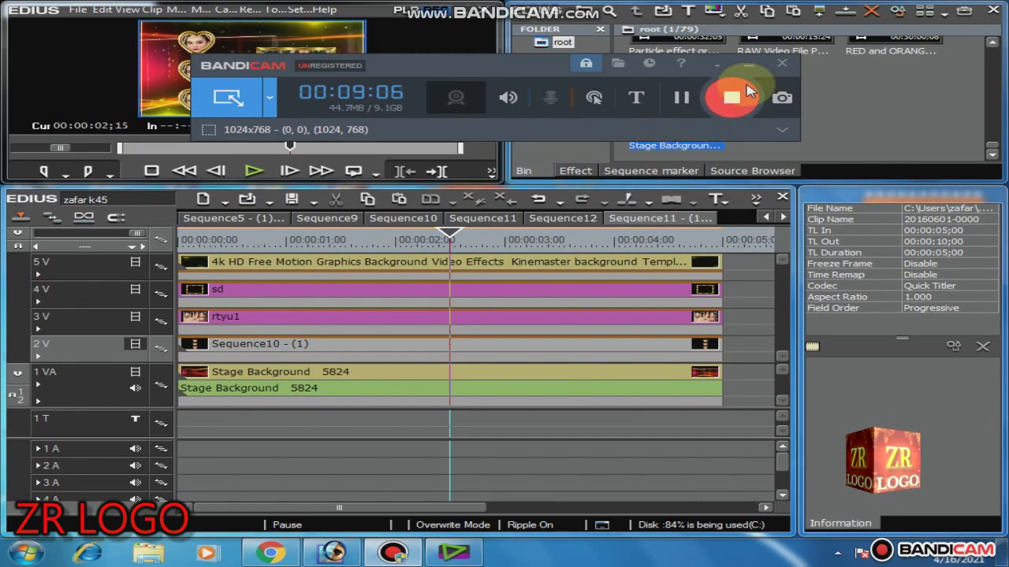
pyautogui.click(752, 67)
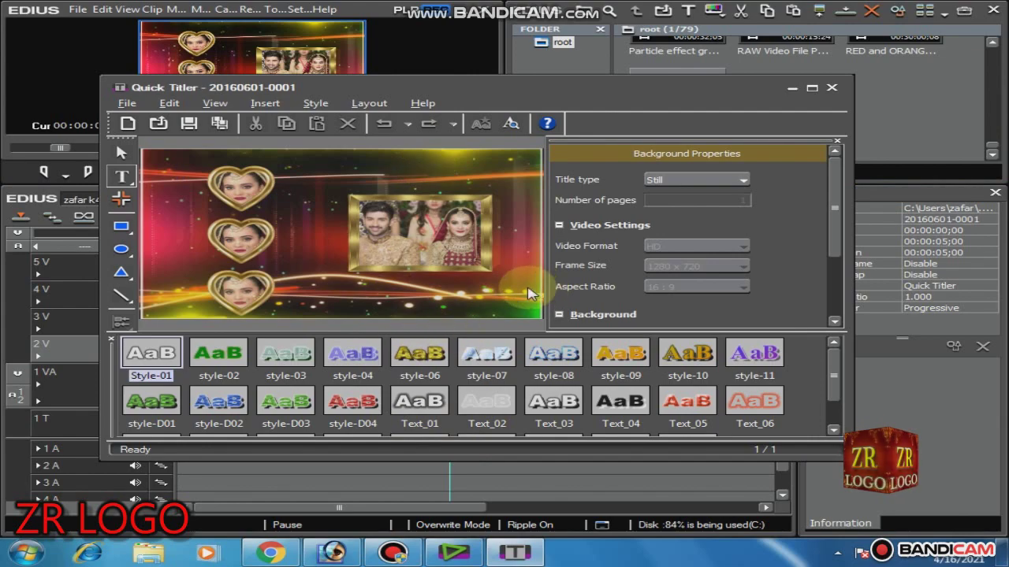
# Enter title text over the uppermost heart portrait with ZR LOGO on the first line and MIXING on the second, and start a third line.
pyautogui.click(181, 172)
pyautogui.click(528, 294)
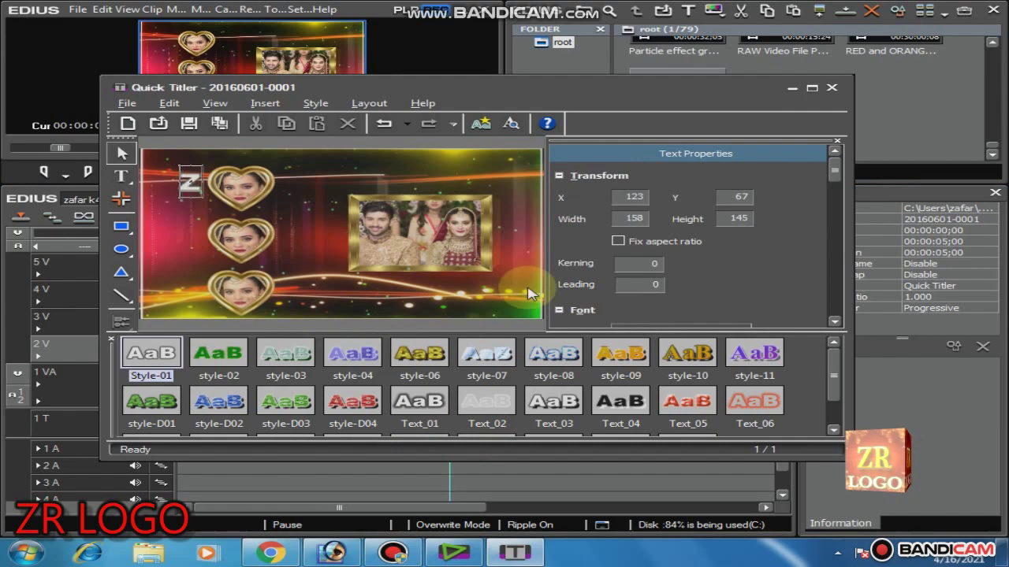
pyautogui.write('R')
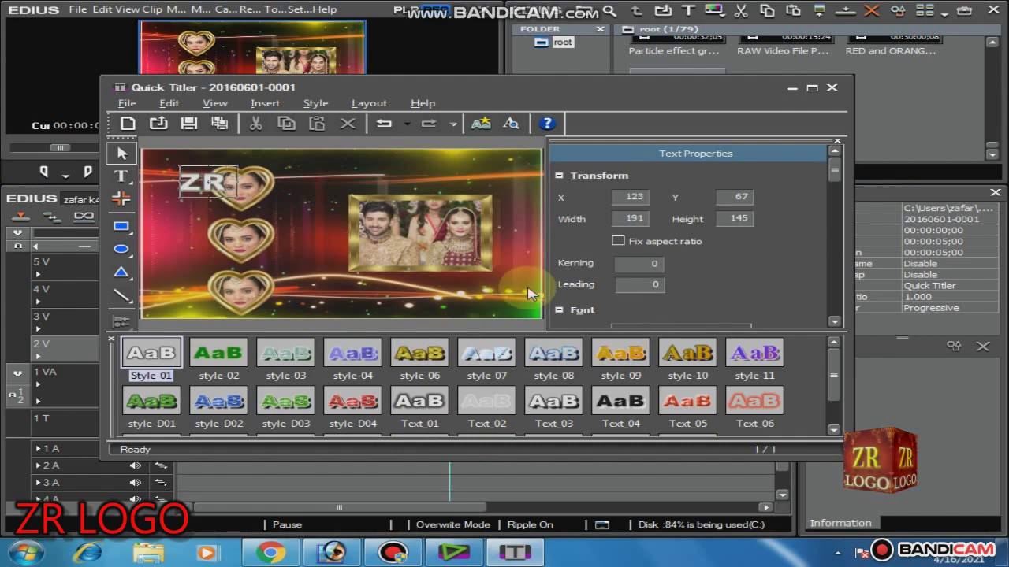
pyautogui.write(' L')
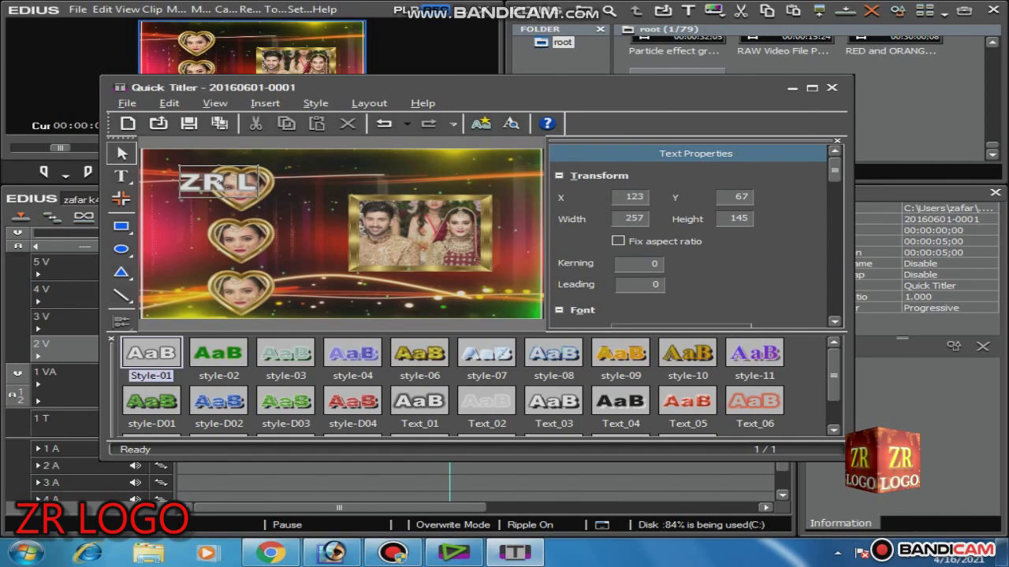
pyautogui.write('OGO')
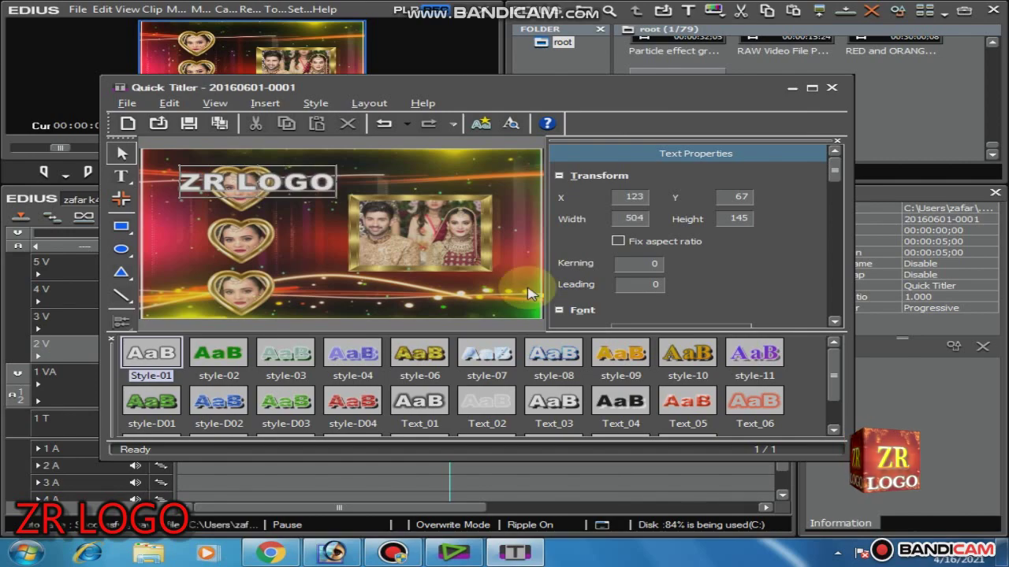
pyautogui.press('Return')
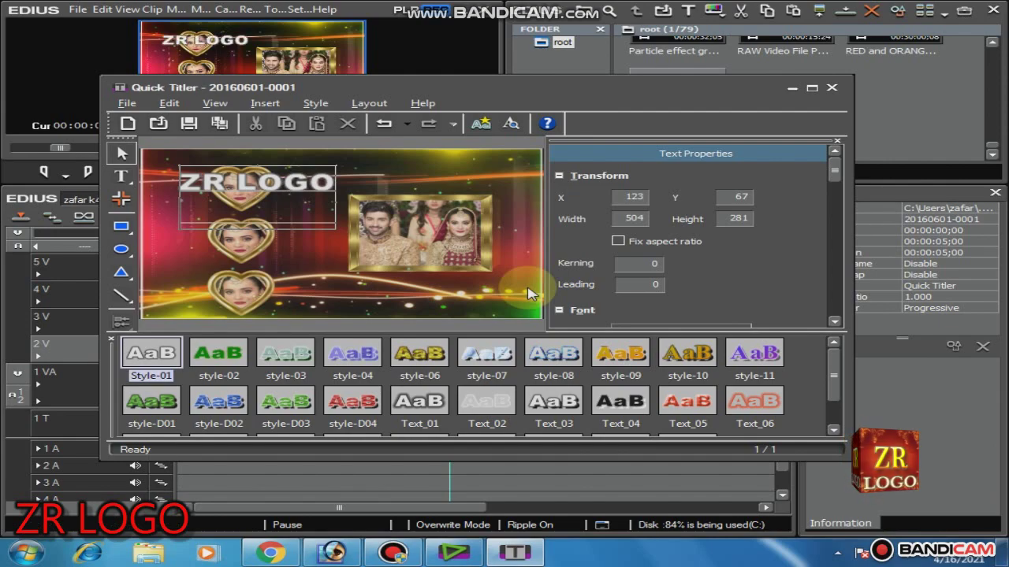
pyautogui.write('M')
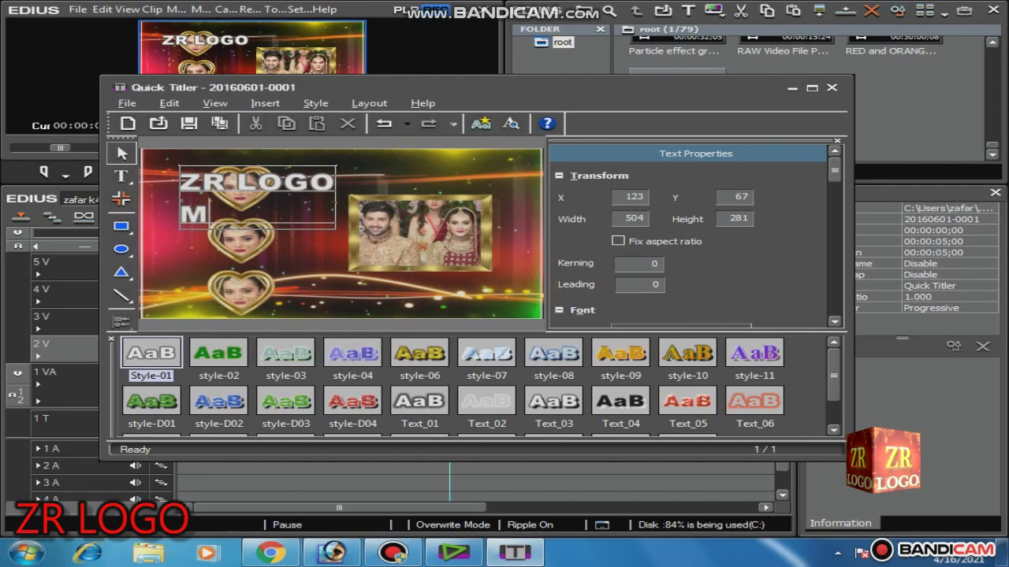
pyautogui.write('IX')
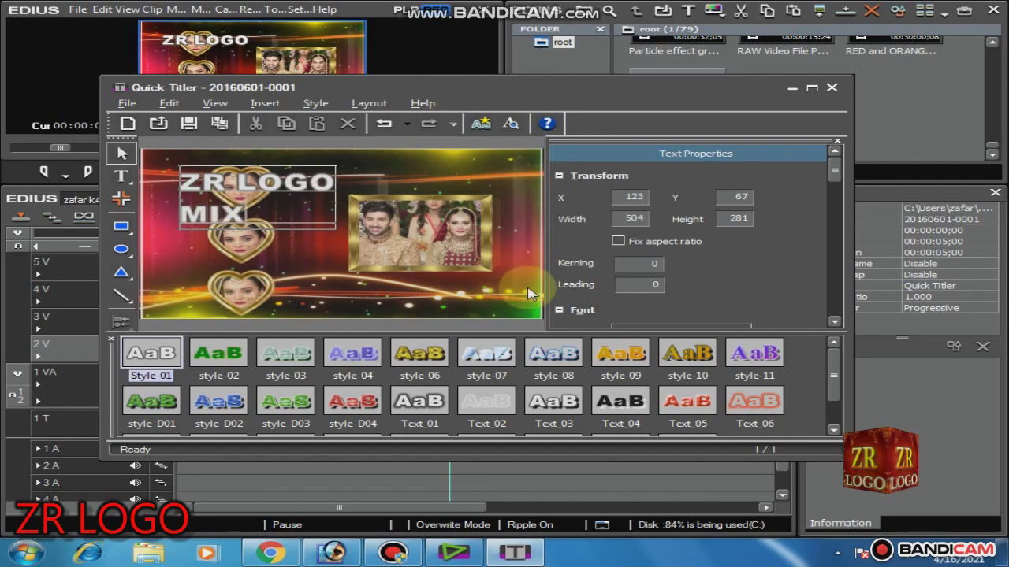
pyautogui.write('ING')
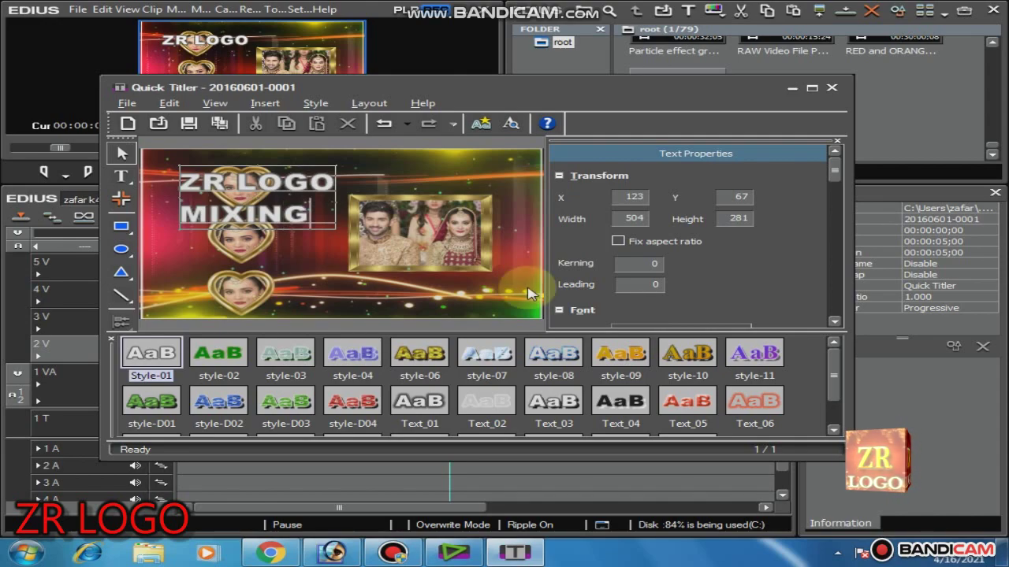
pyautogui.press('Return')
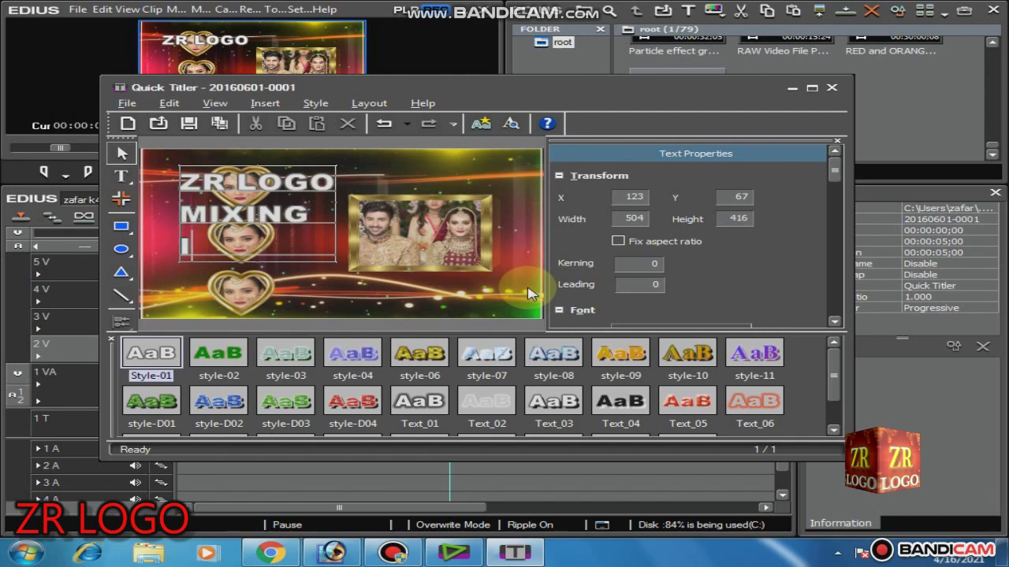